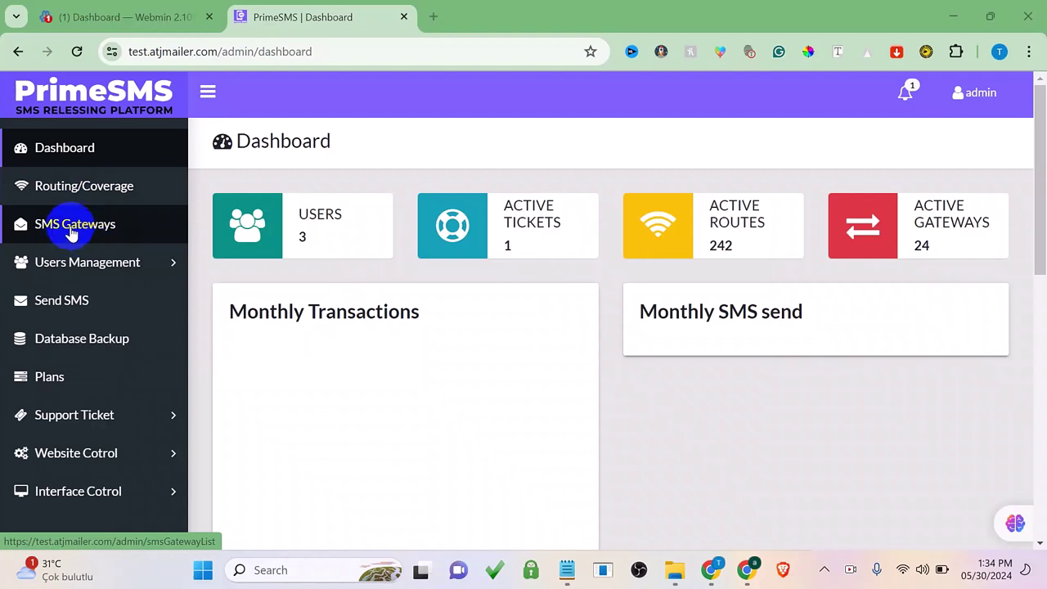
Examine the PrimeSMS admin dashboard from the summary figures down to the recent transactions and support tickets.
scroll(68, 234, "down", 1)
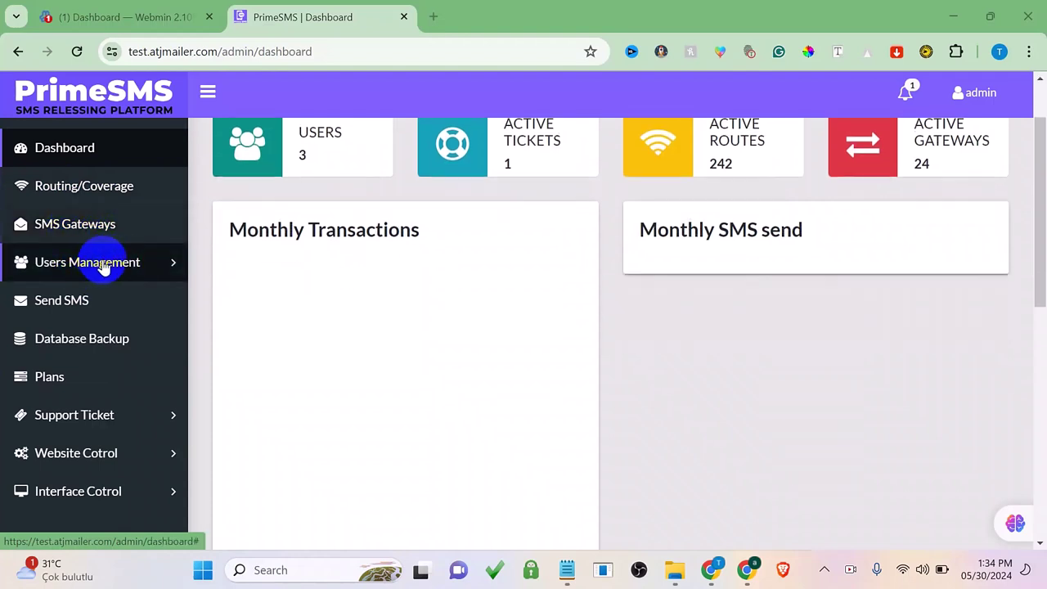
scroll(105, 282, "down", 1)
scroll(101, 303, "down", 1)
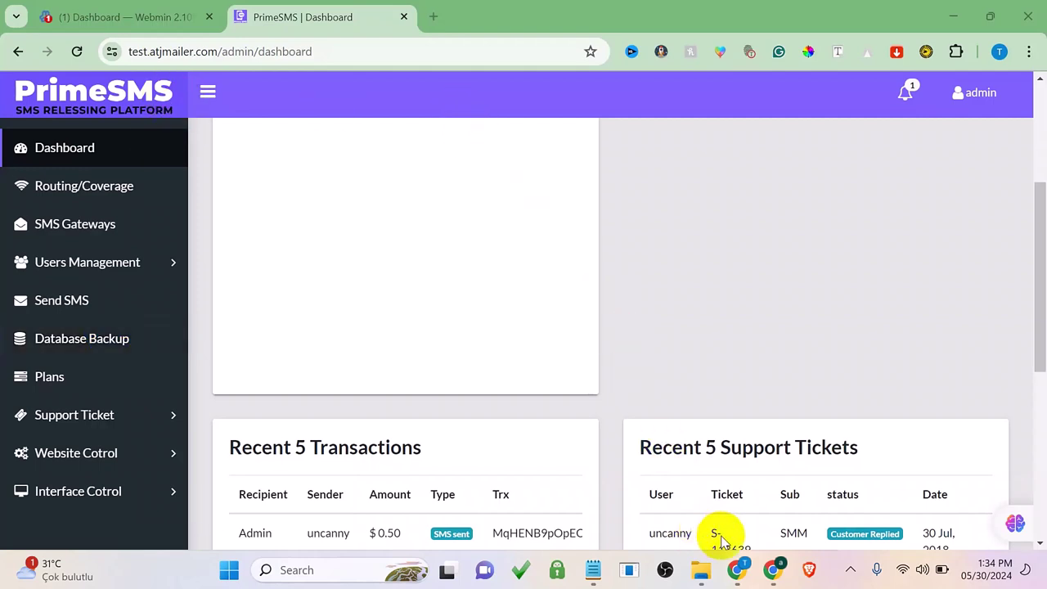
Switch to the other Chrome window, open namecheap.com in a new tab and look over its domain offers.
left_click(775, 570)
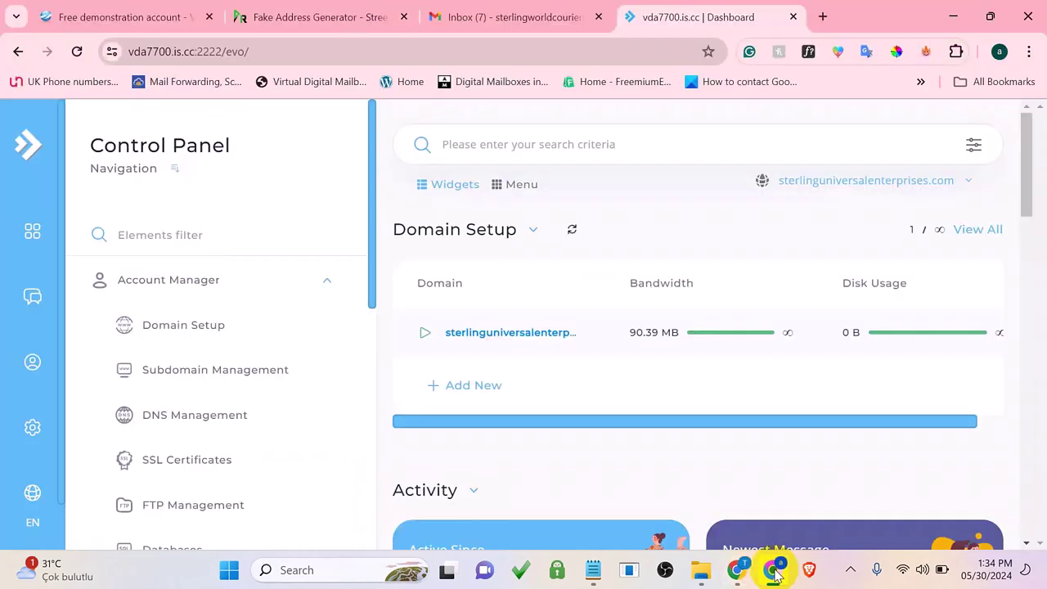
left_click(818, 18)
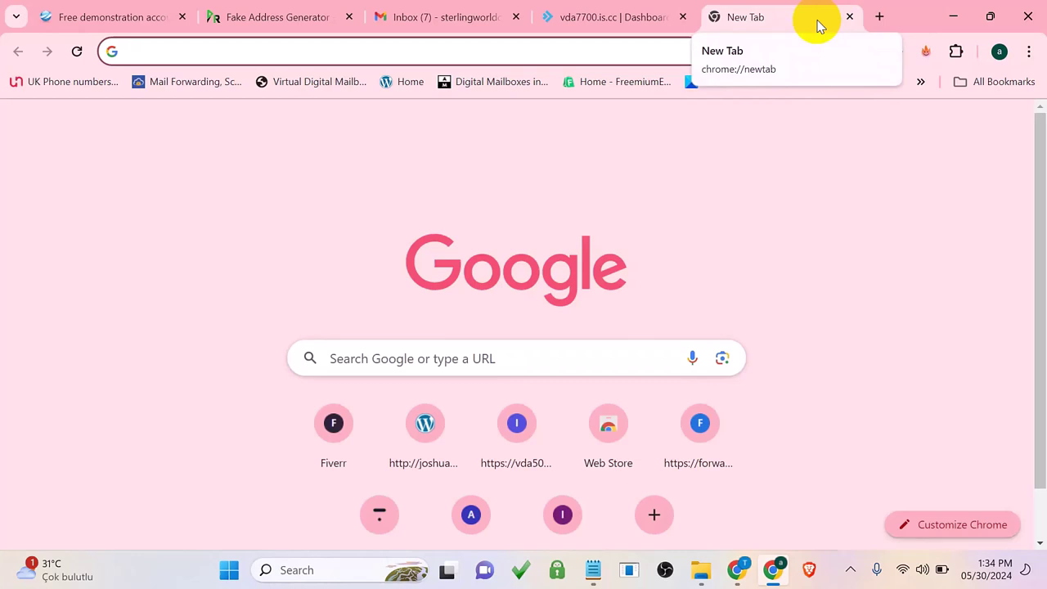
type("n")
key("Return")
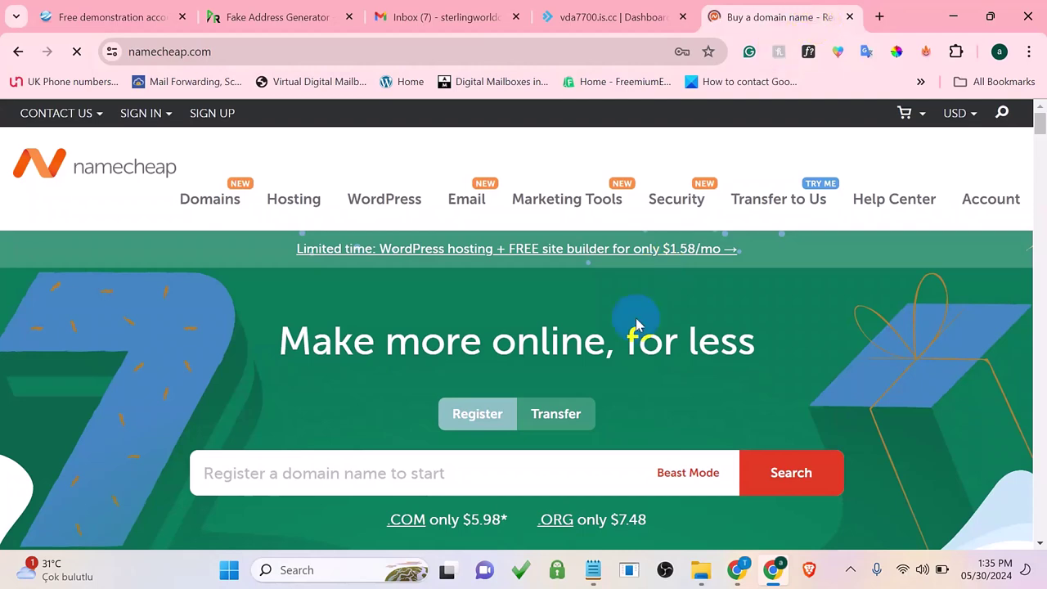
scroll(572, 270, "down", 5)
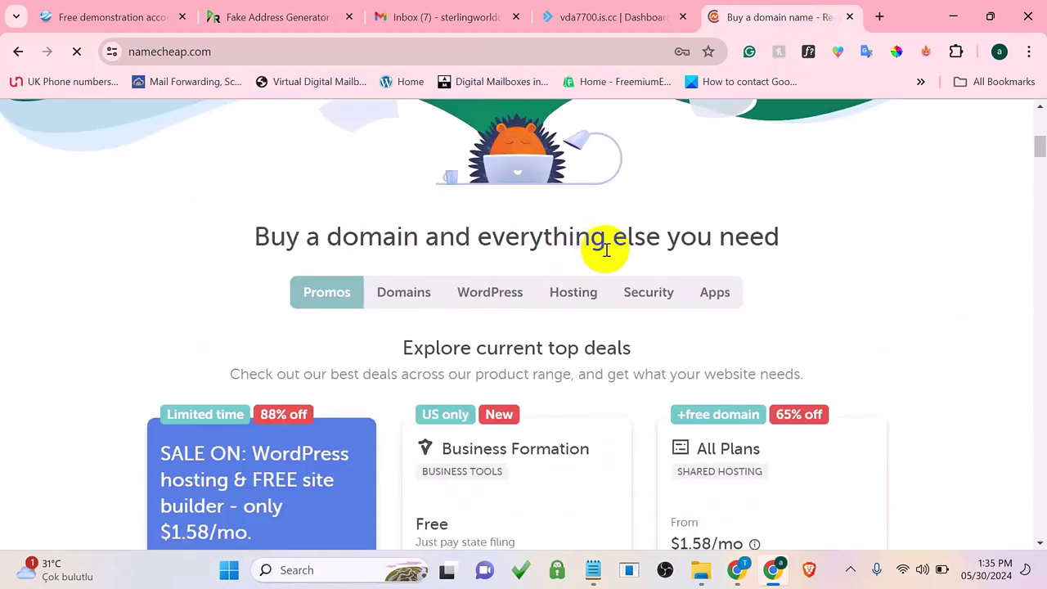
scroll(606, 250, "up", 2)
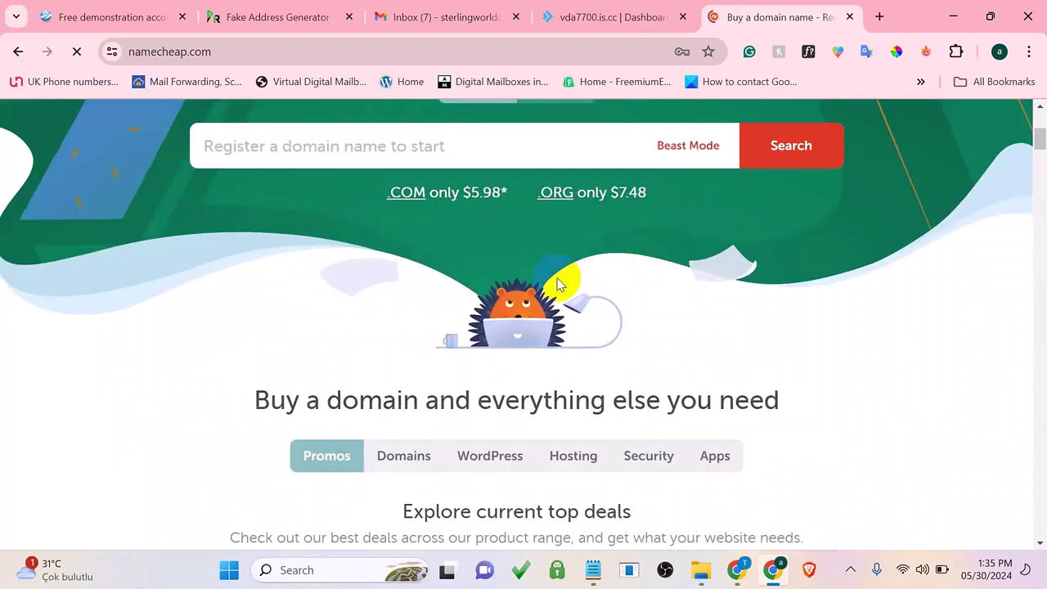
scroll(561, 279, "up", 3)
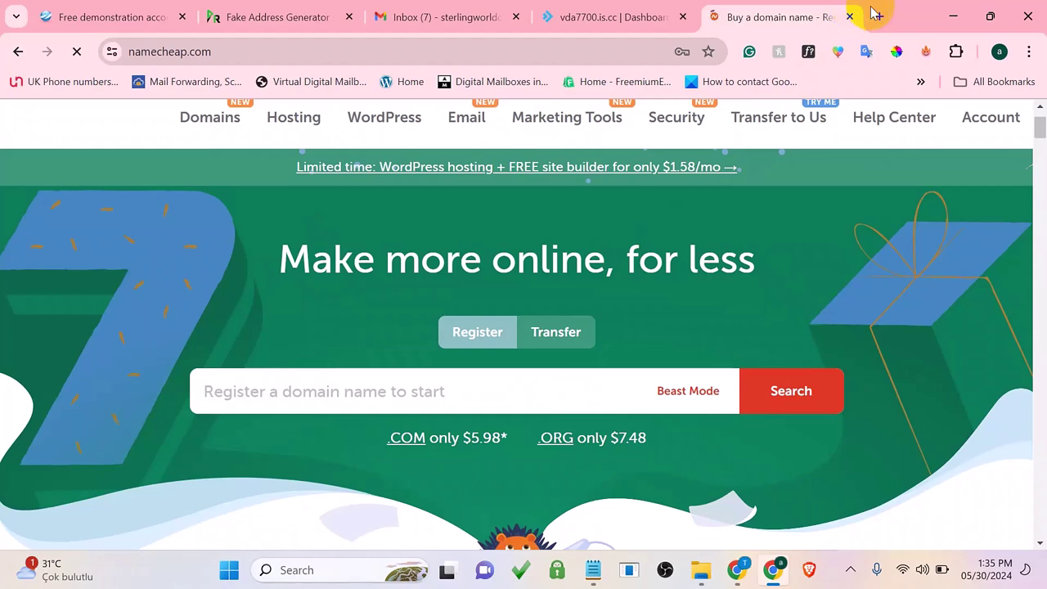
Open interserver.net in a new tab and look over its hosting plans, comparing it with the Namecheap page.
left_click(877, 16)
type("interserver.net")
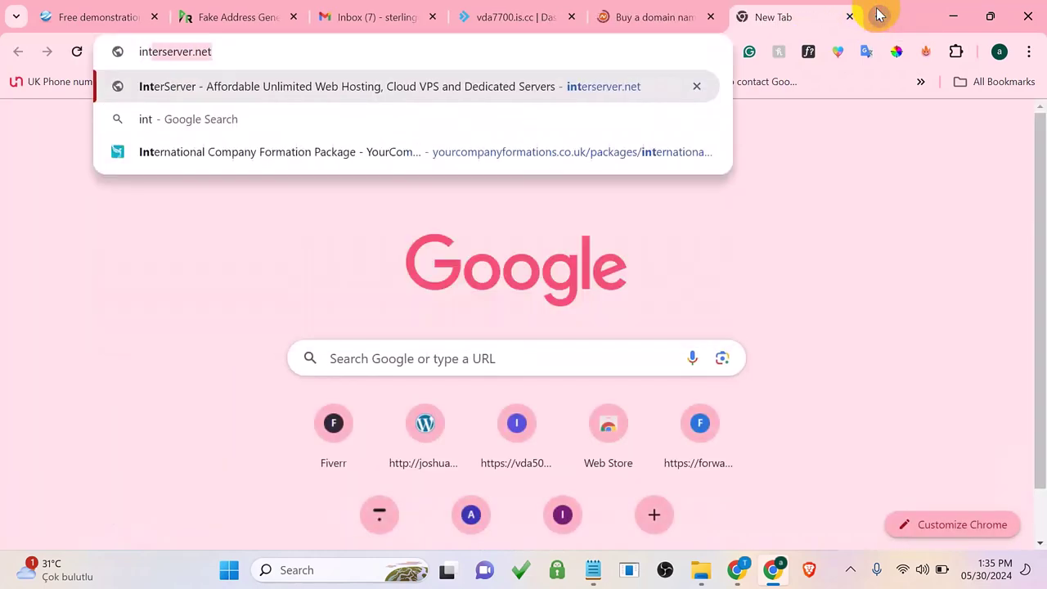
key("Return")
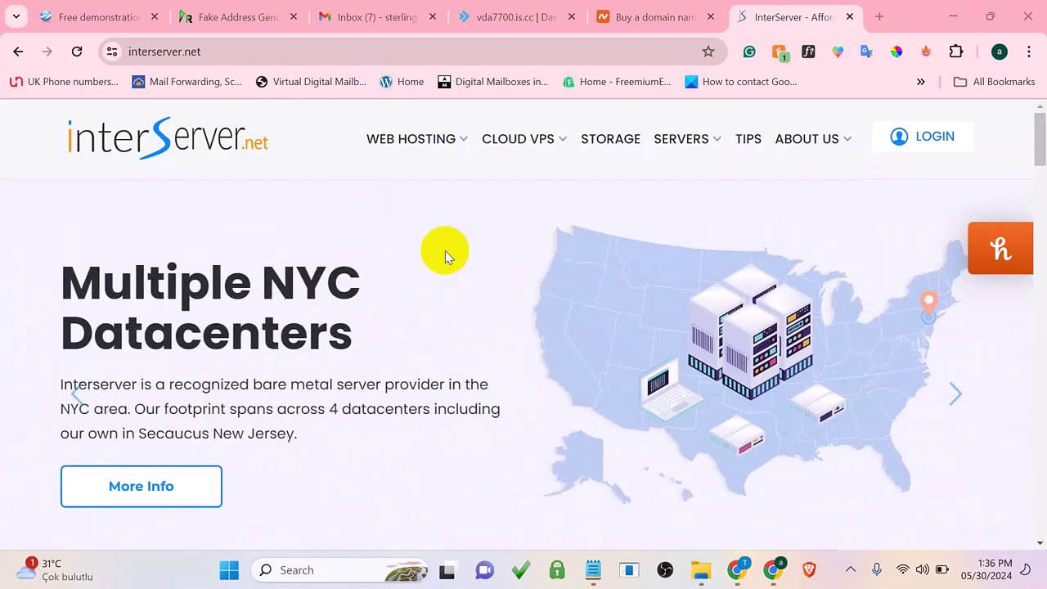
left_click_drag(311, 288, 319, 311)
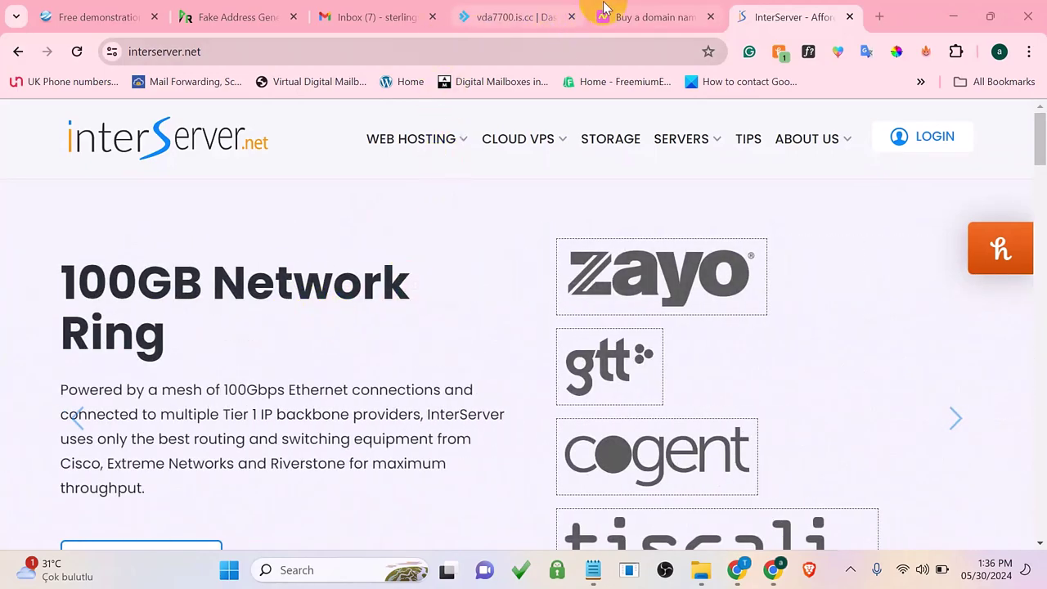
left_click(606, 13)
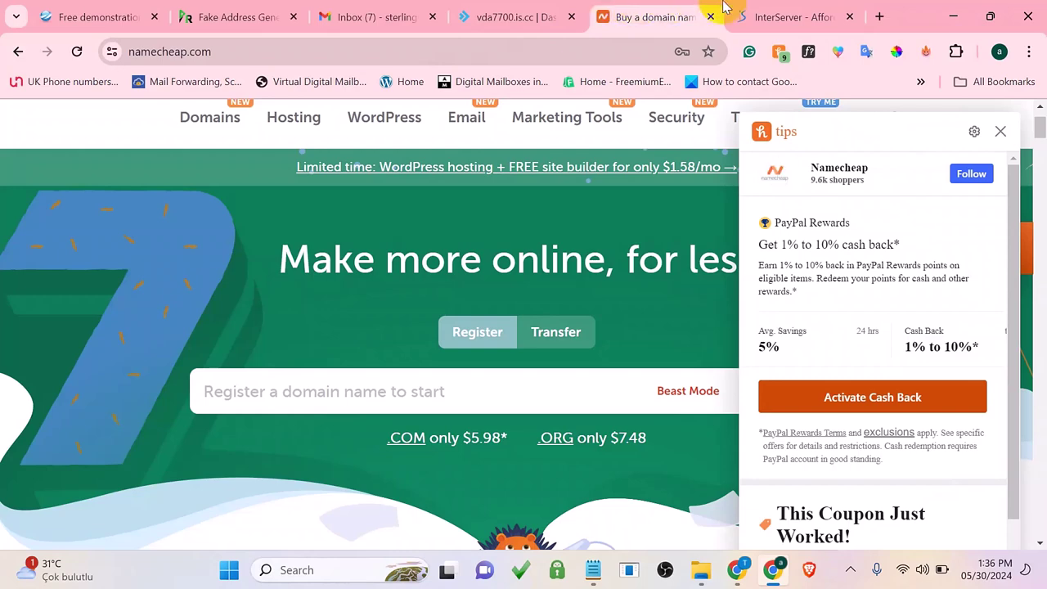
left_click(775, 10)
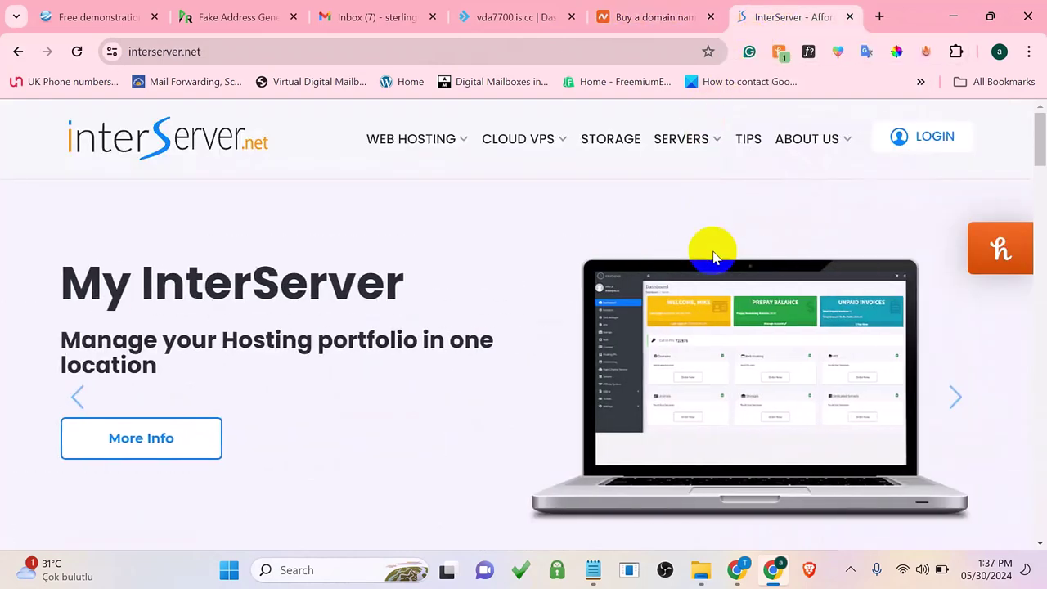
scroll(714, 258, "down", 2)
scroll(712, 257, "down", 8)
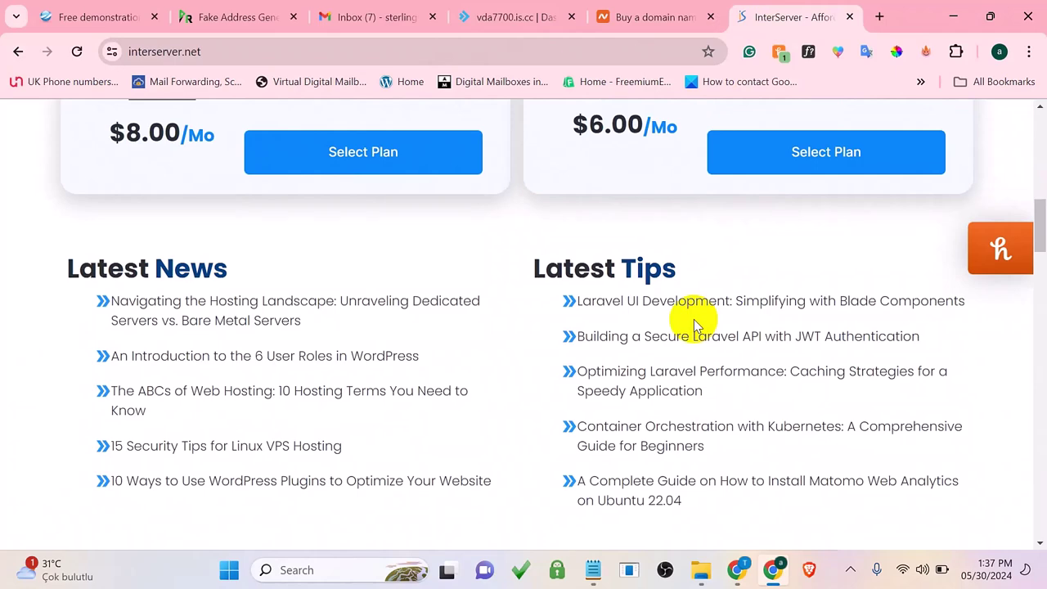
In the hosting control panel, create the subdomain app under sterlinguniversalenterprises.com with the default document root.
left_click(532, 24)
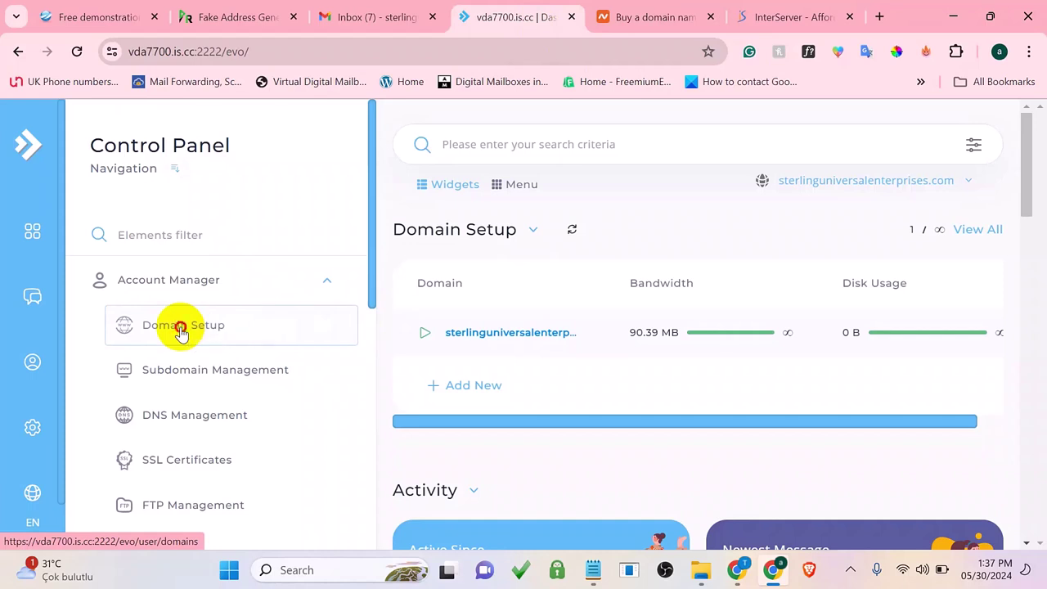
left_click(196, 372)
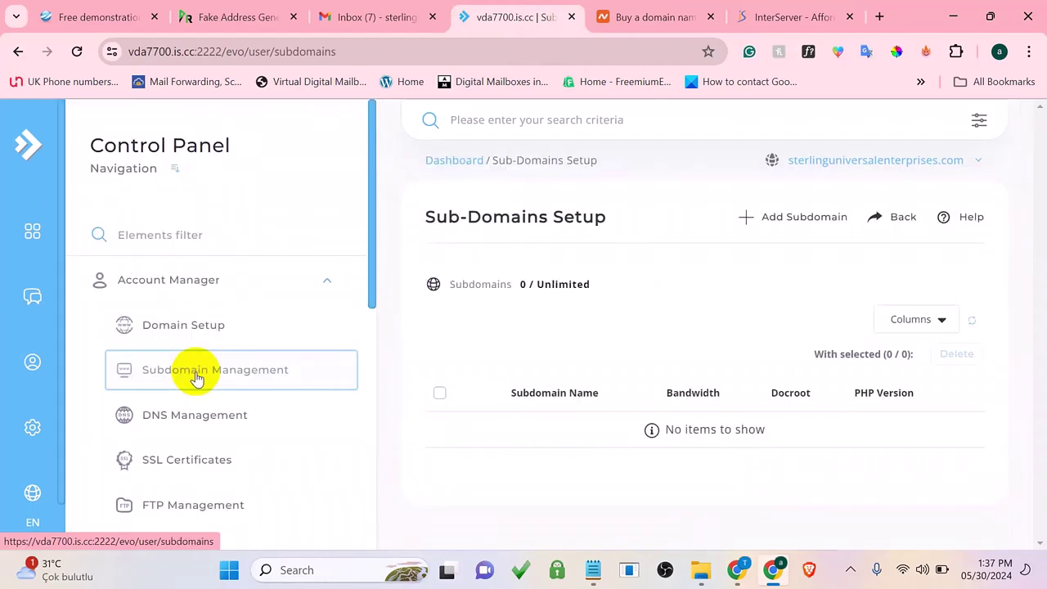
left_click(769, 223)
left_click(482, 344)
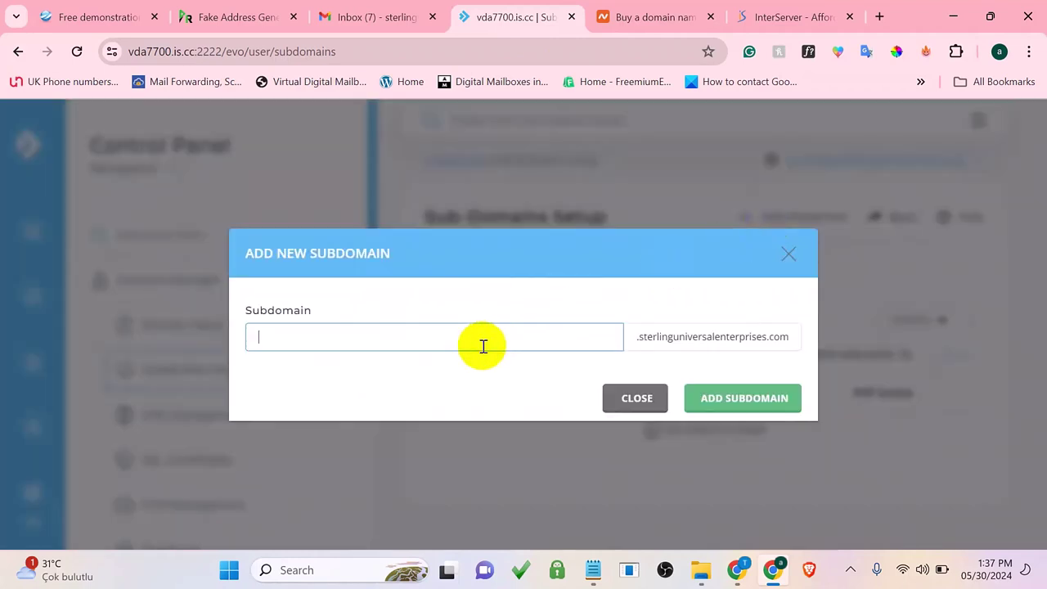
type("app")
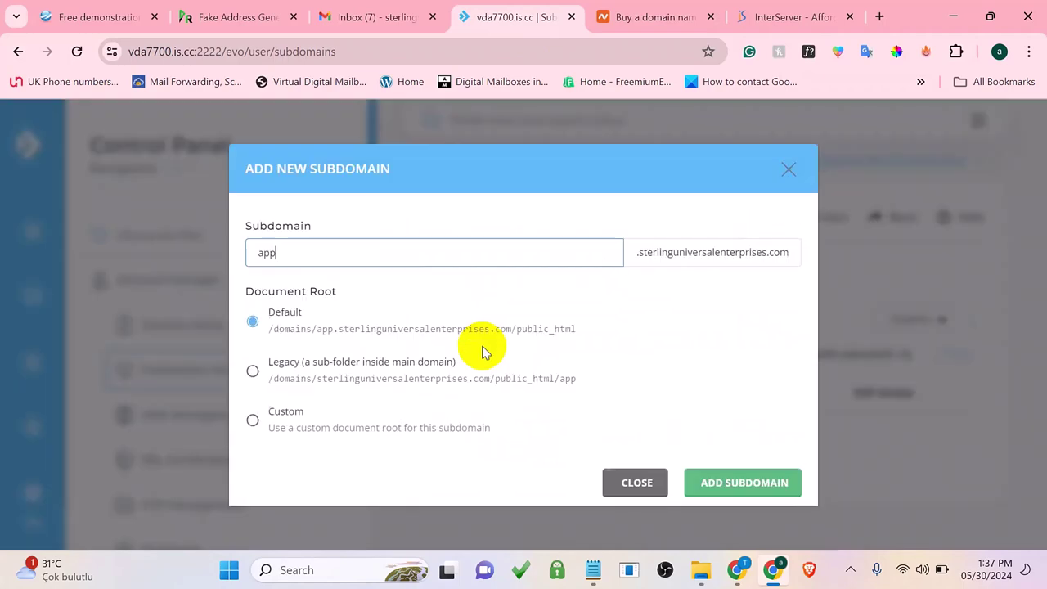
left_click(717, 486)
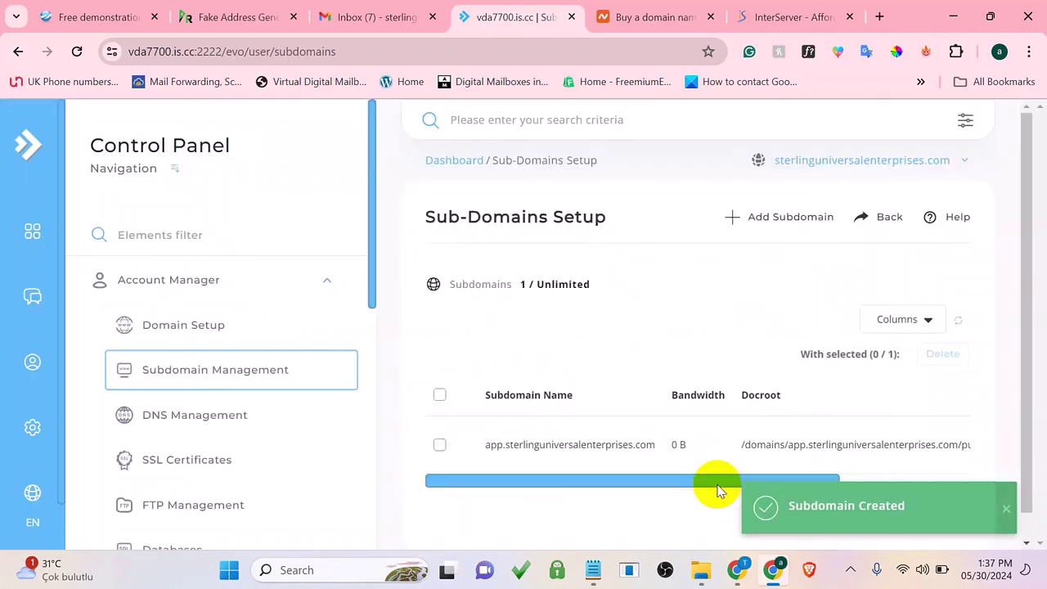
Open the hosting account's file manager from the system info and files section.
left_click_drag(373, 229, 382, 374)
scroll(274, 327, "down", 3)
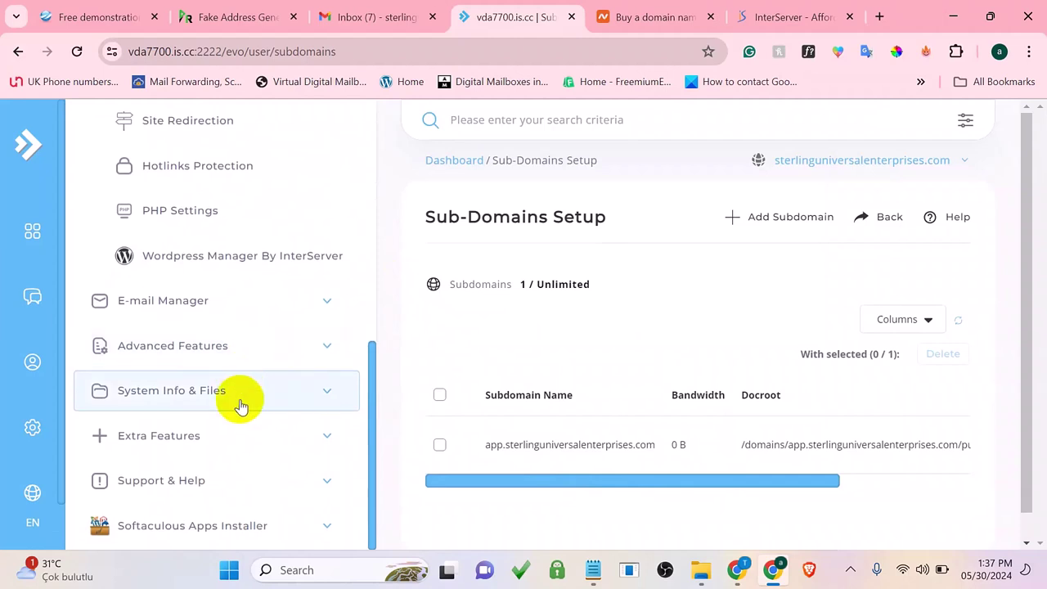
left_click(236, 388)
scroll(235, 381, "down", 1)
left_click(238, 357)
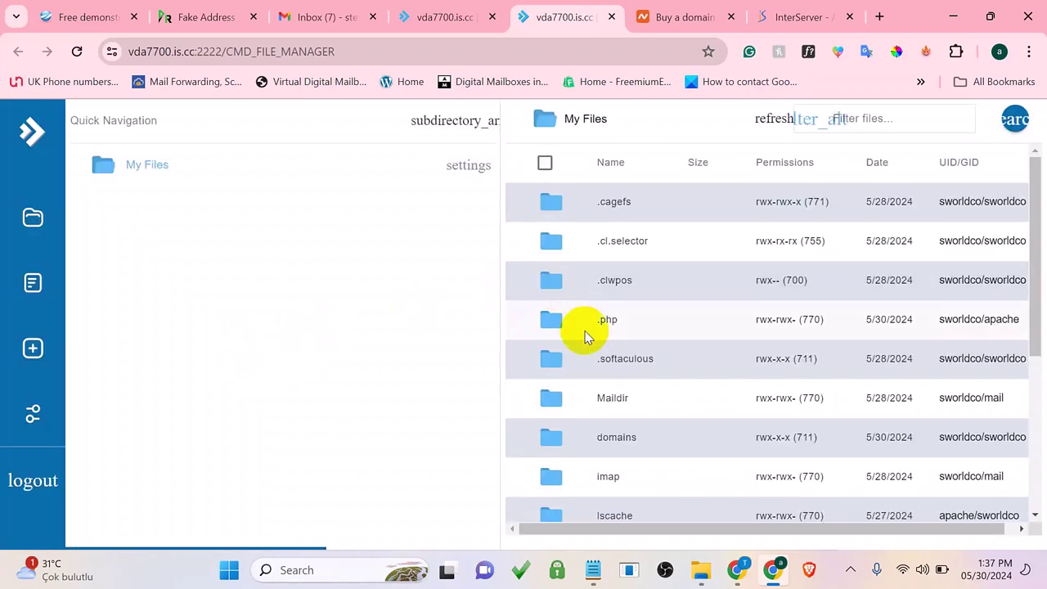
Open the public_html folder of app.sterlinguniversalenterprises.com inside the domains folder.
right_click(617, 441)
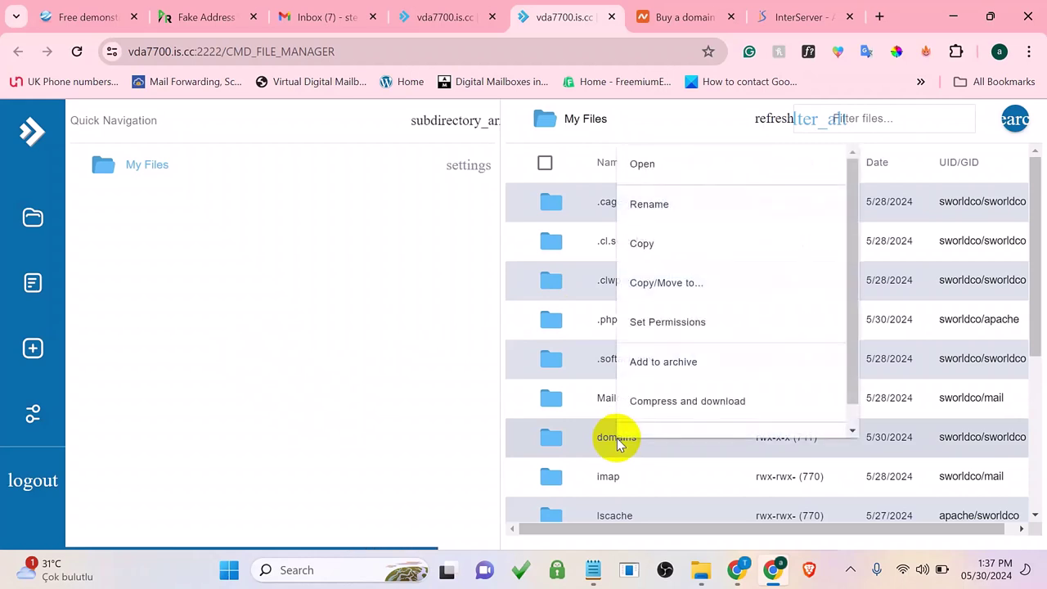
left_click(654, 170)
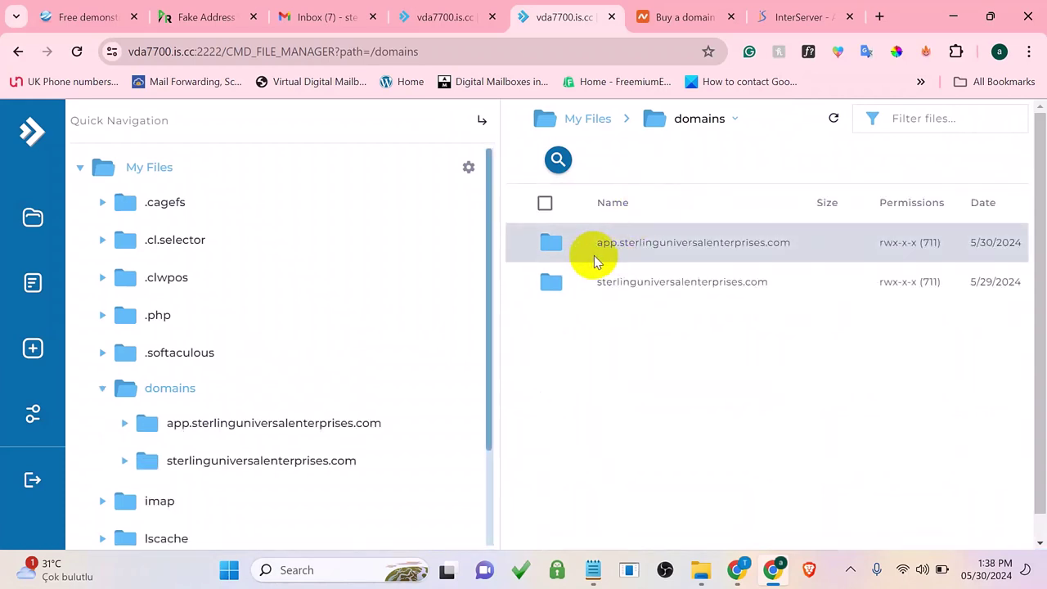
right_click(619, 244)
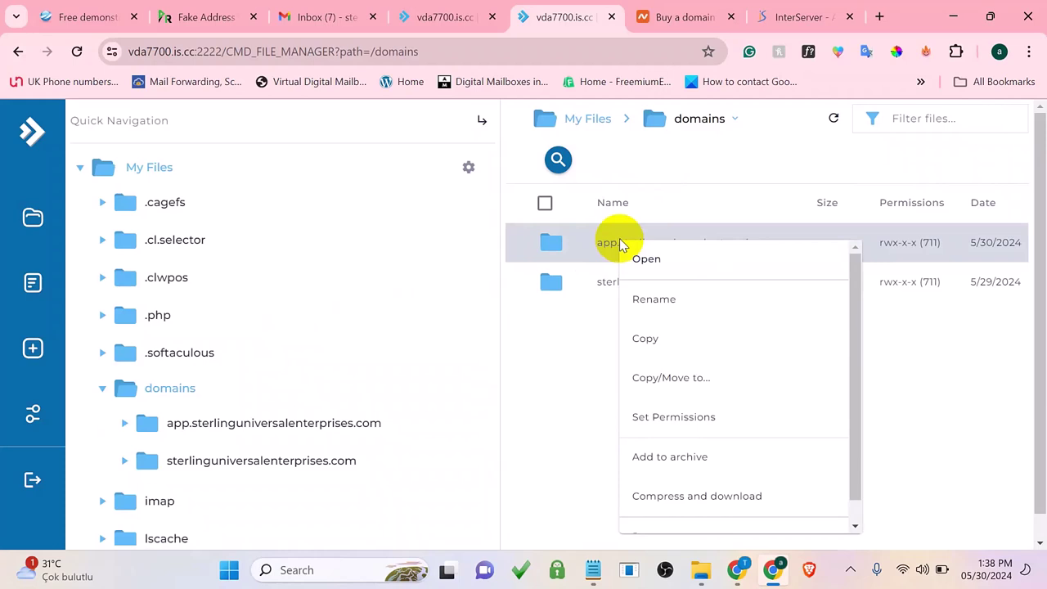
left_click(643, 259)
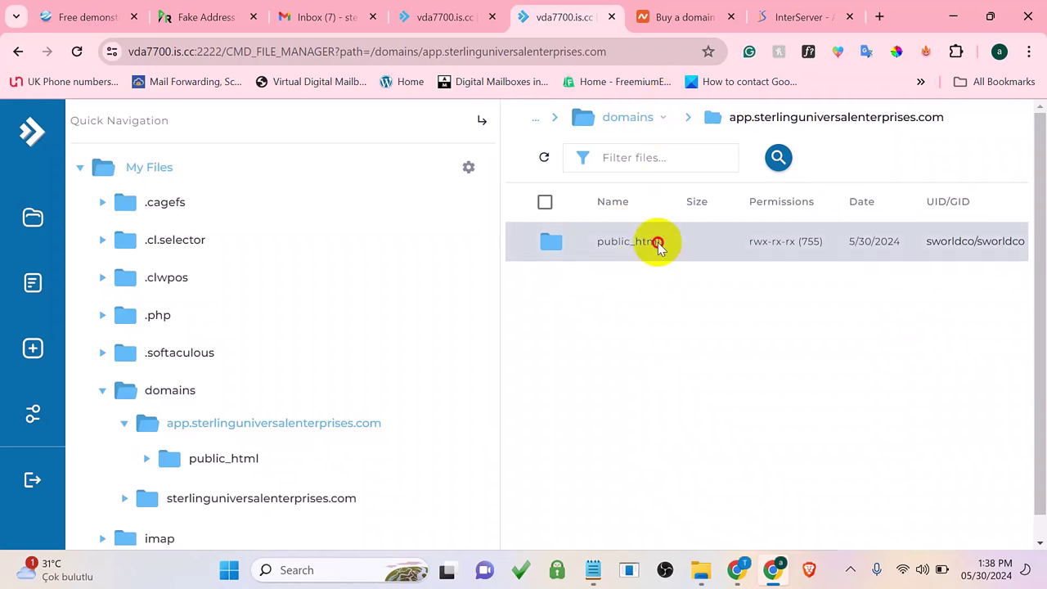
left_click(660, 242)
right_click(650, 204)
left_click(680, 227)
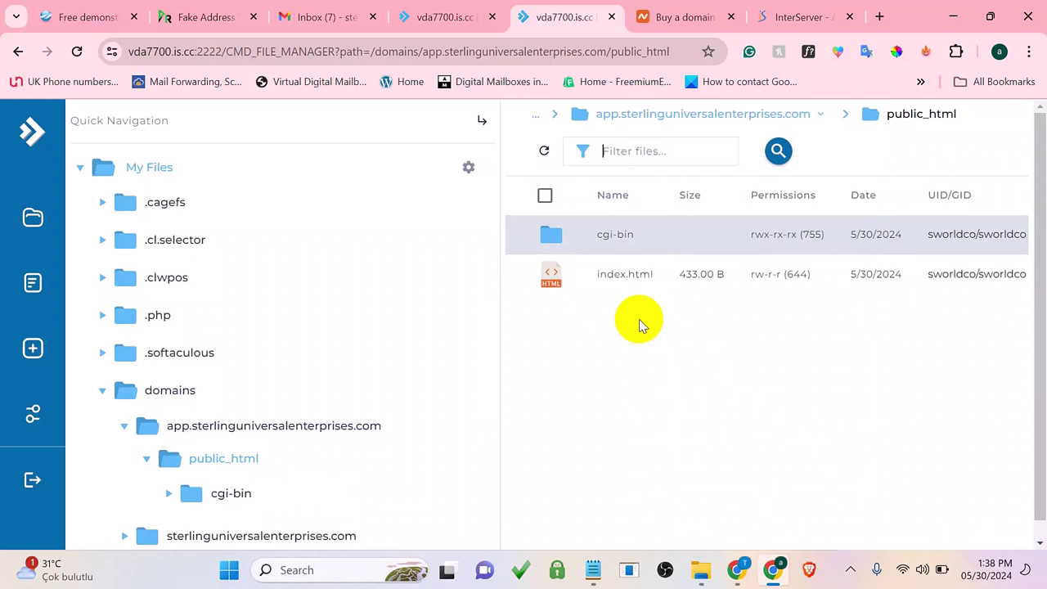
Upload the BulkSMS archive from the local Downloads folder into the subdomain's public_html folder and close the upload dialog.
right_click(637, 353)
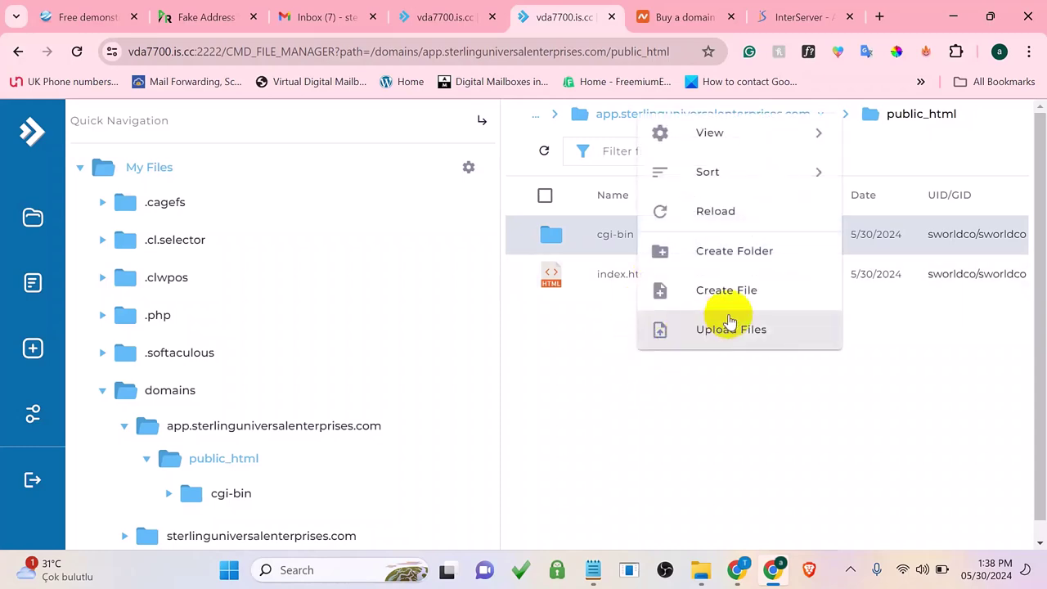
left_click(727, 328)
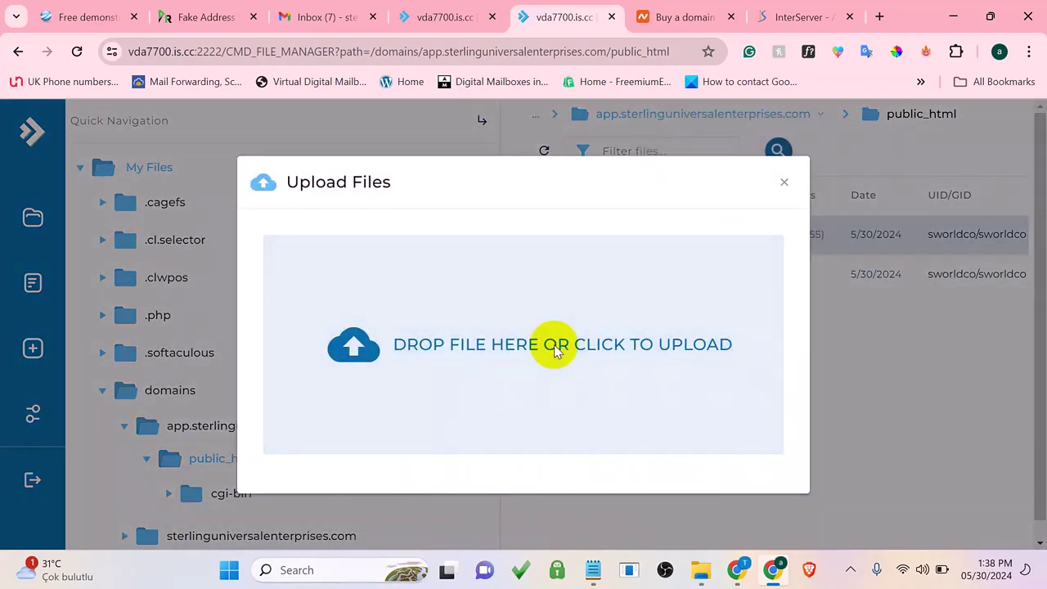
left_click(557, 348)
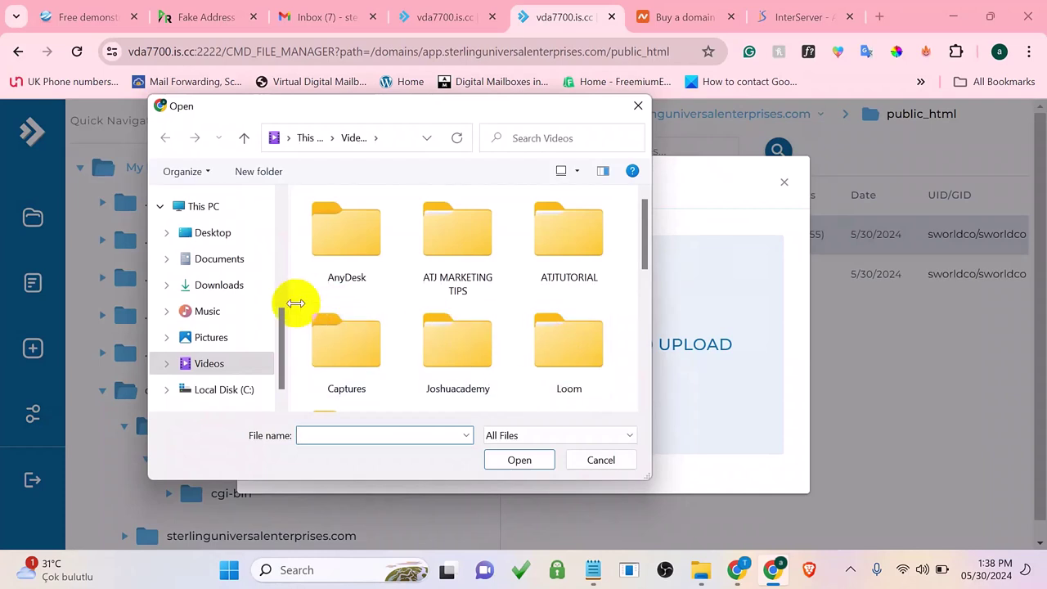
left_click(234, 279)
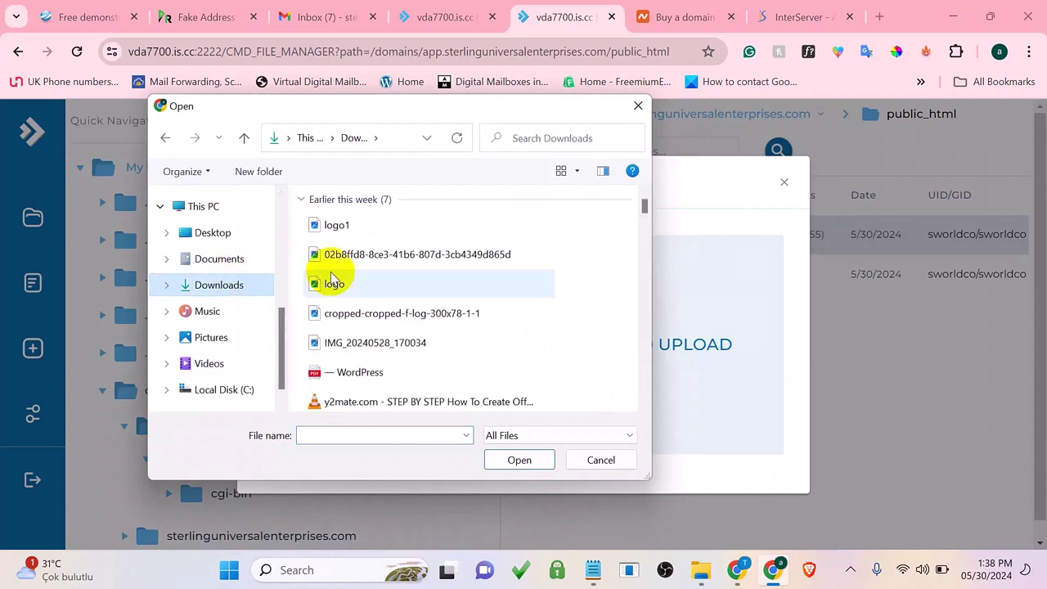
scroll(344, 278, "down", 2)
scroll(360, 279, "down", 1)
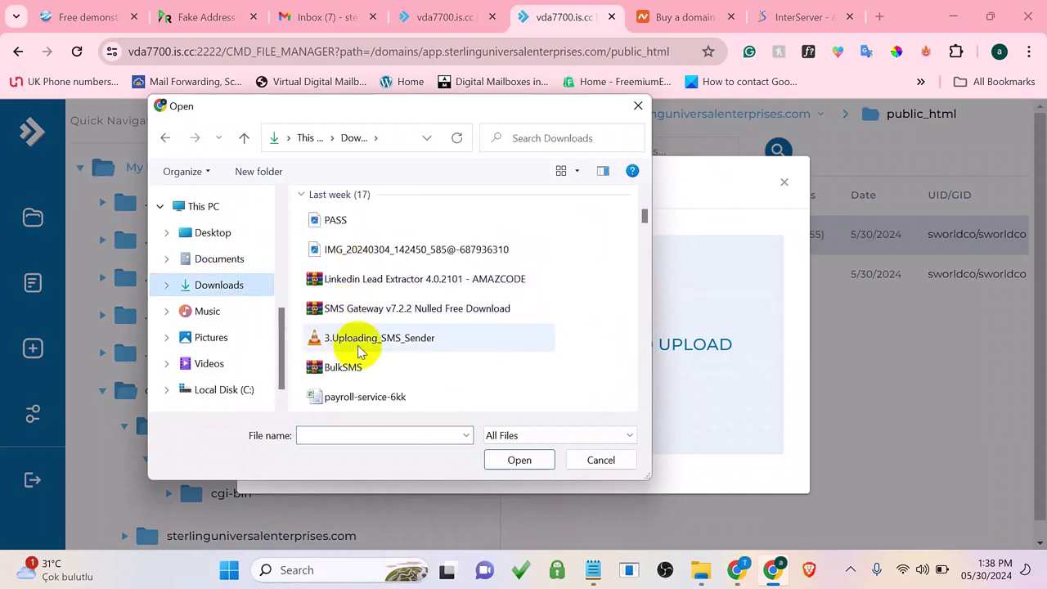
left_click(353, 366)
left_click(519, 460)
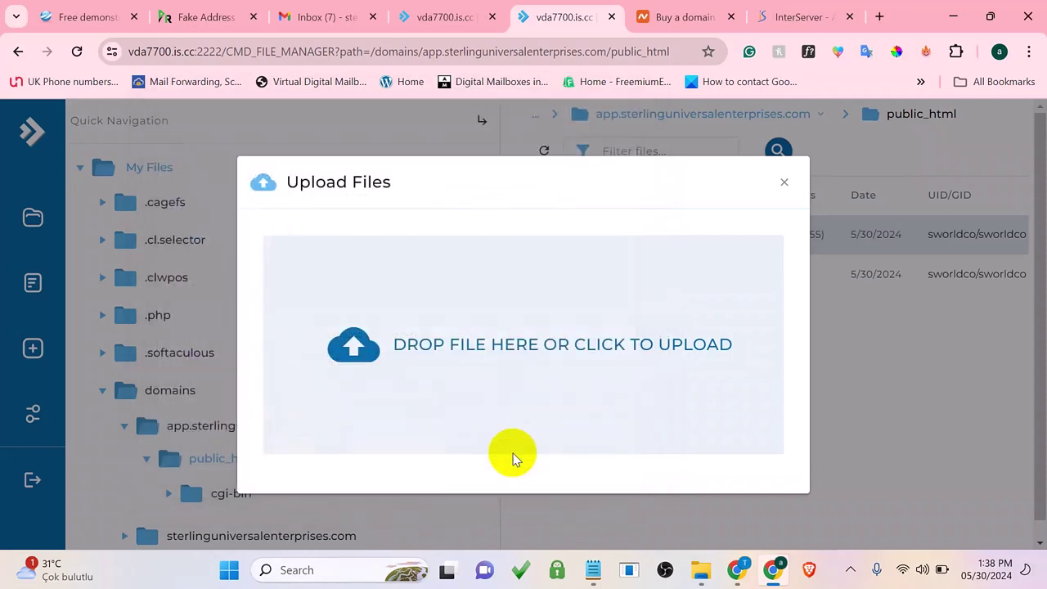
left_click(720, 390)
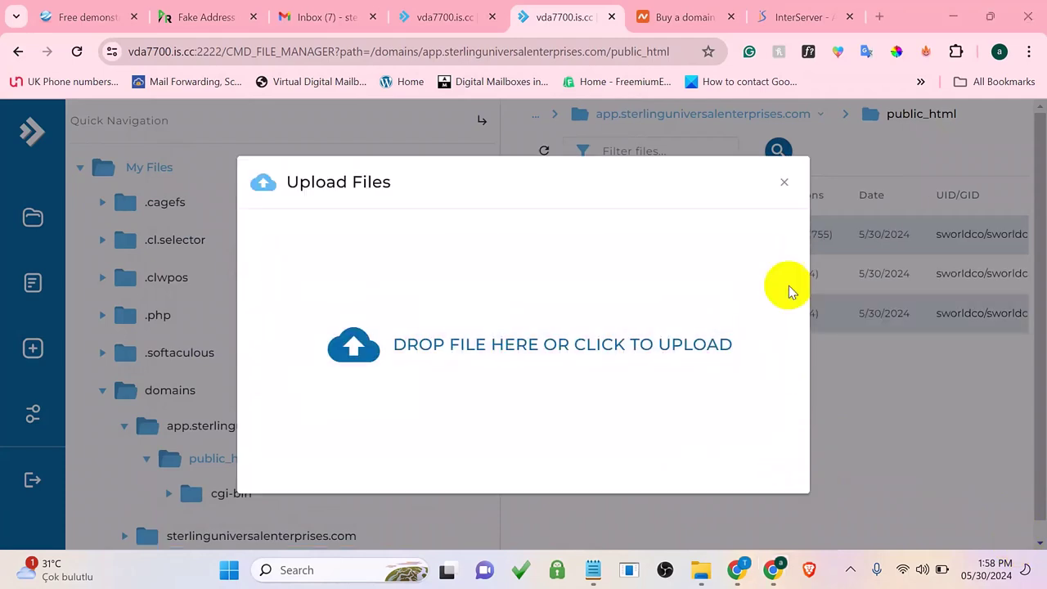
left_click(787, 185)
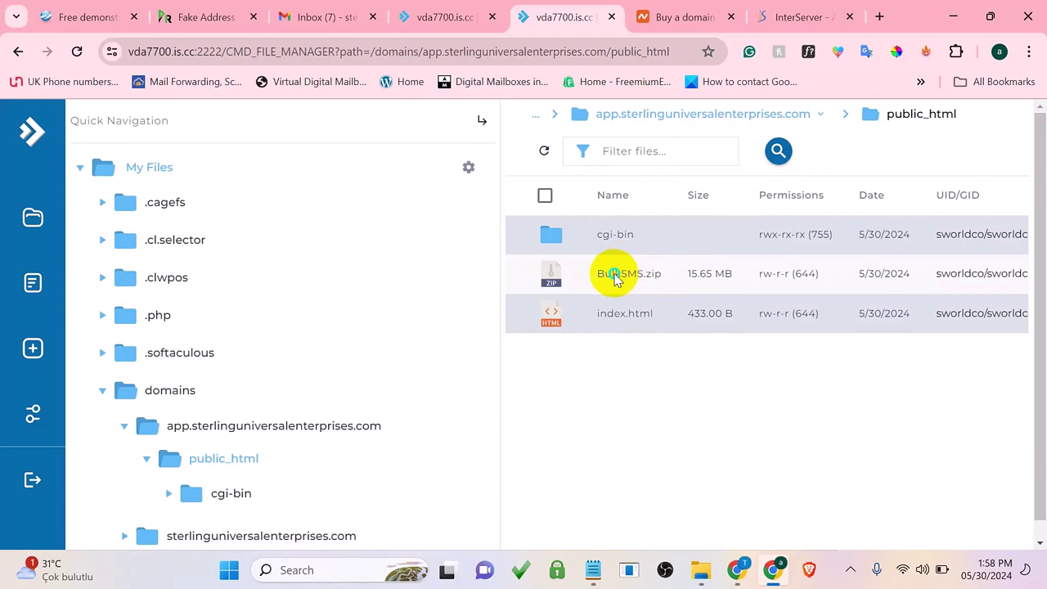
Extract BulkSMS.zip into the subdomain's public_html folder and close the two unneeded browser tabs for the domain shop and InterServer.
right_click(618, 273)
left_click(652, 296)
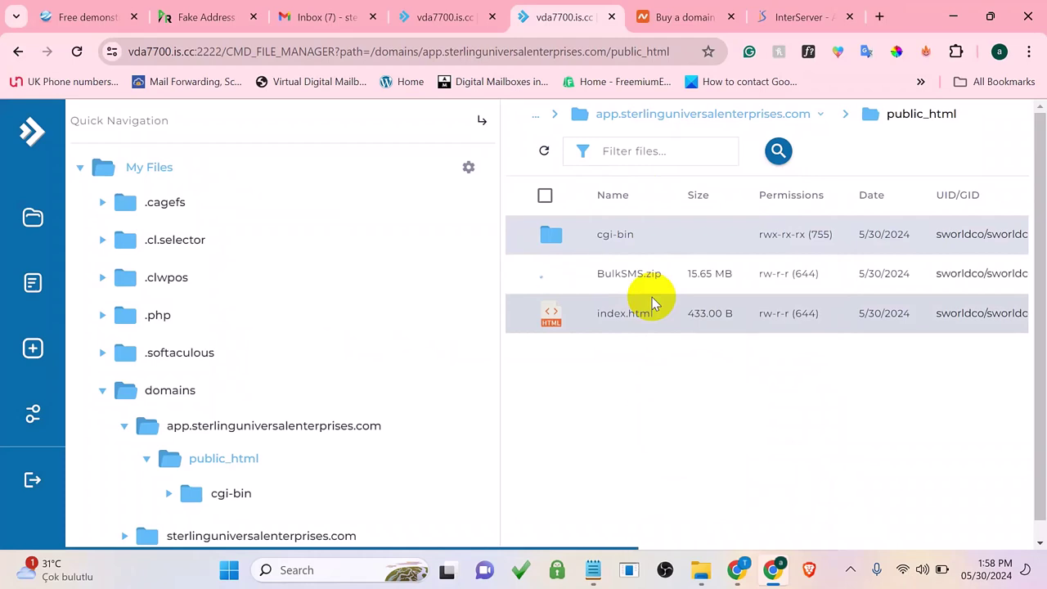
left_click(731, 16)
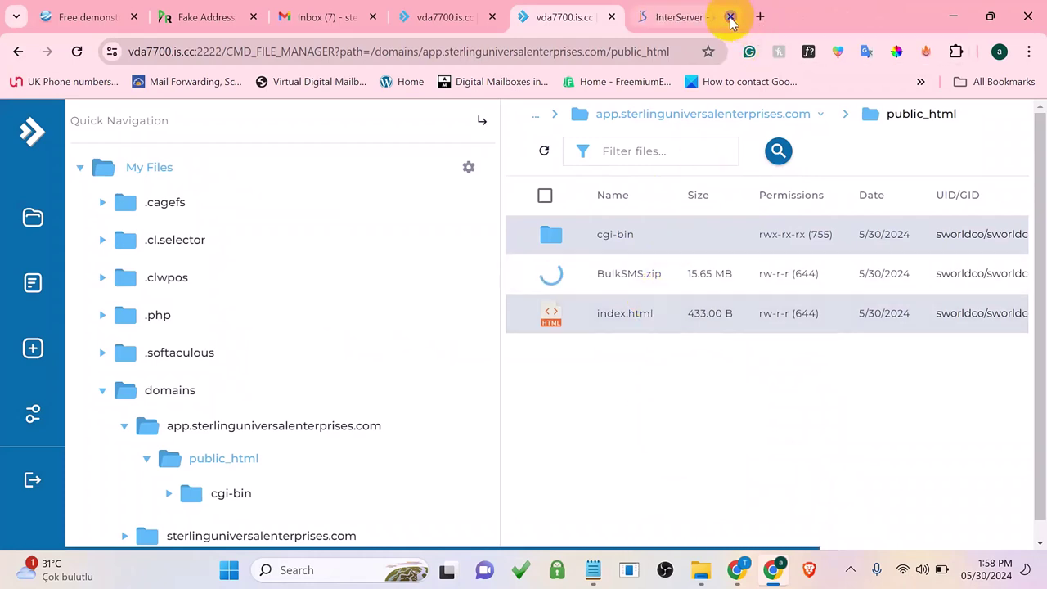
left_click(732, 16)
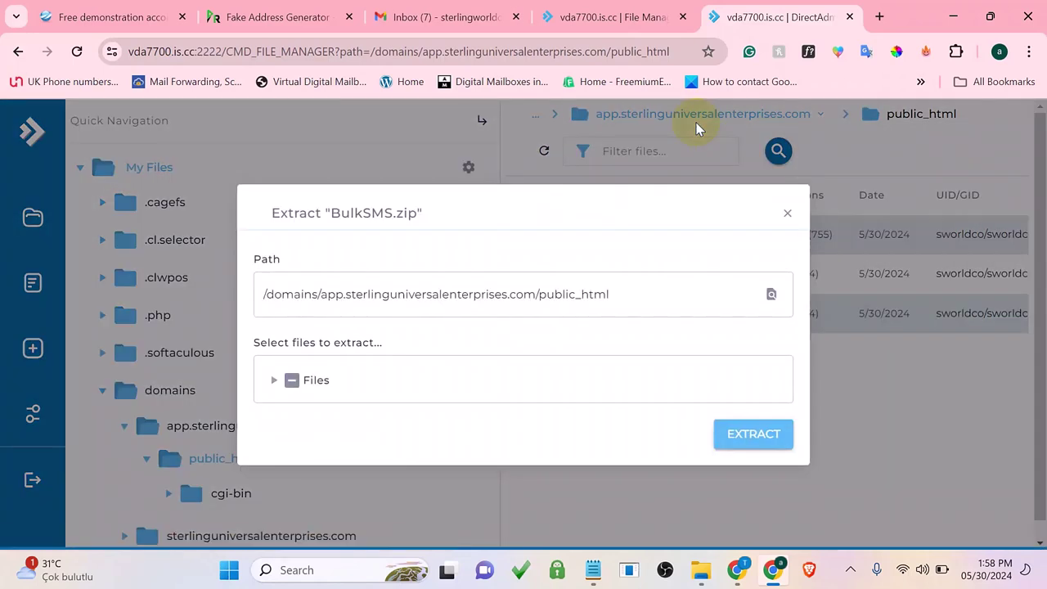
left_click(745, 428)
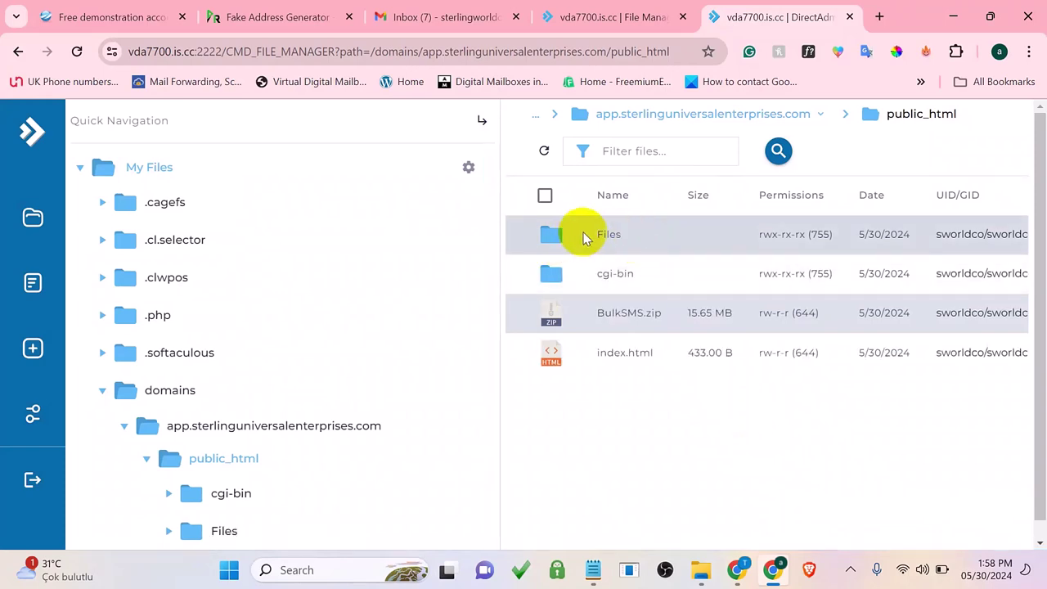
Move everything inside the extracted Files folder up to /domains/app.sterlinguniversalenterprises.com/public_html/.
right_click(596, 234)
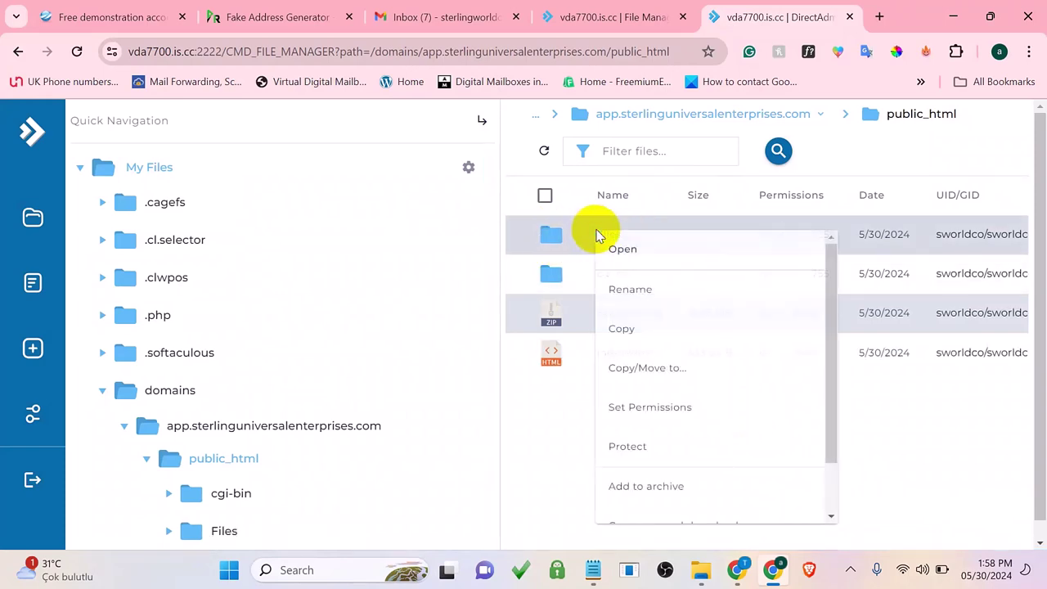
left_click(622, 247)
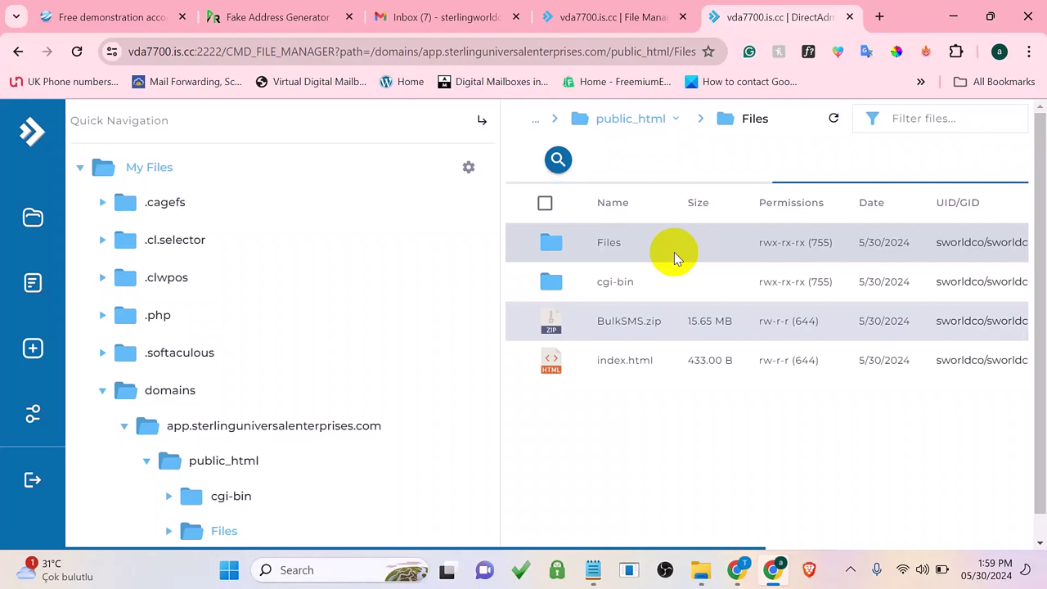
left_click(545, 205)
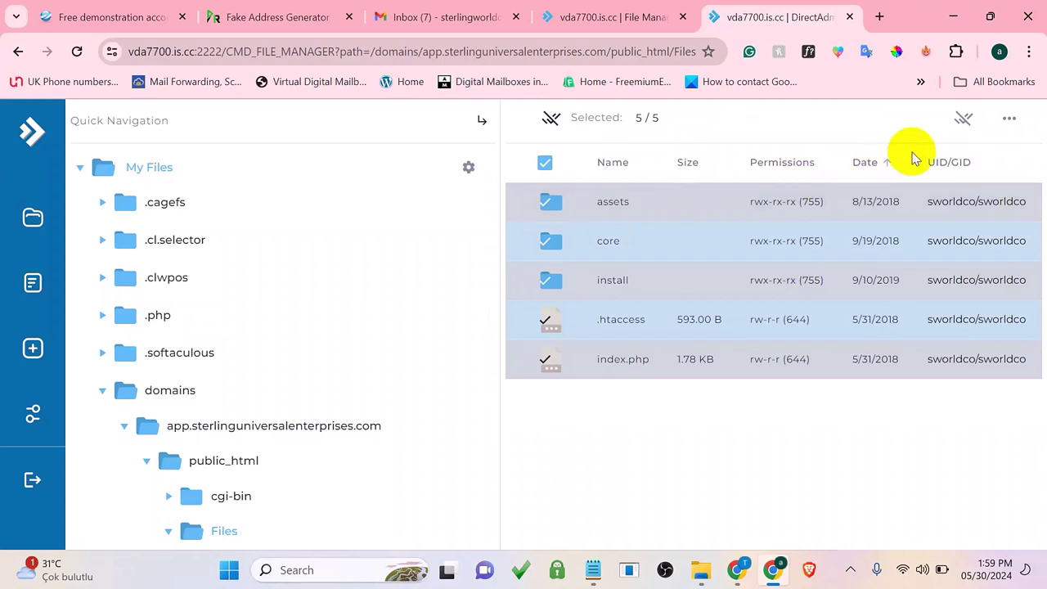
left_click(1015, 121)
left_click(903, 159)
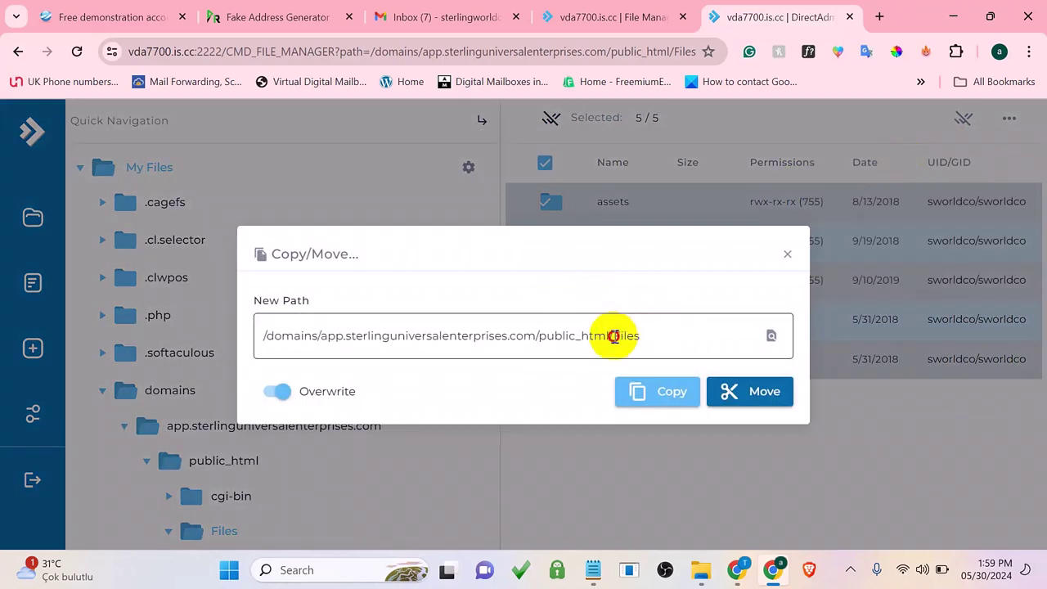
left_click_drag(613, 337, 649, 336)
key("BackSpace")
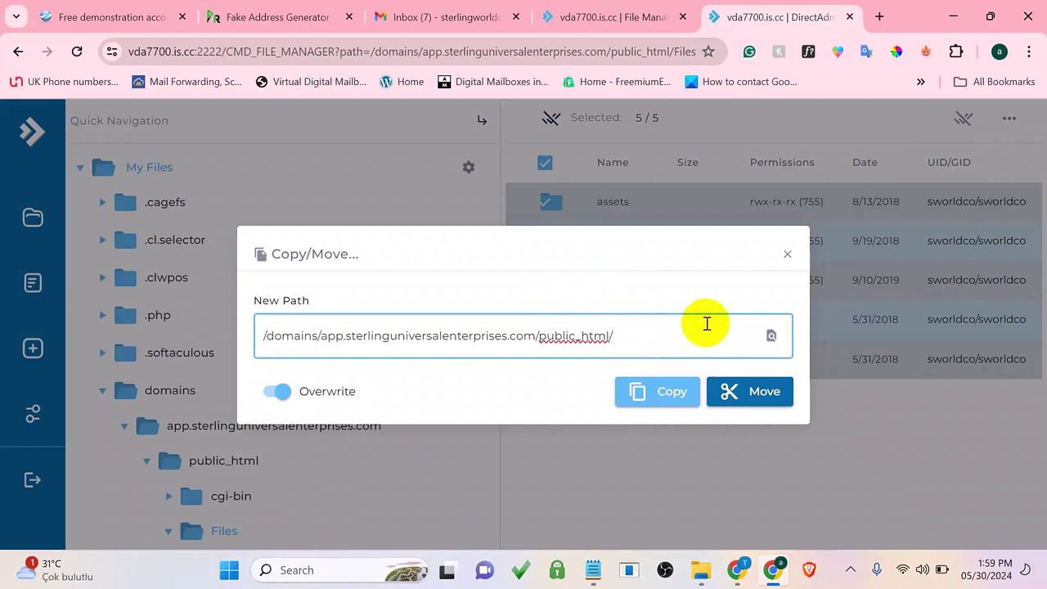
left_click(742, 393)
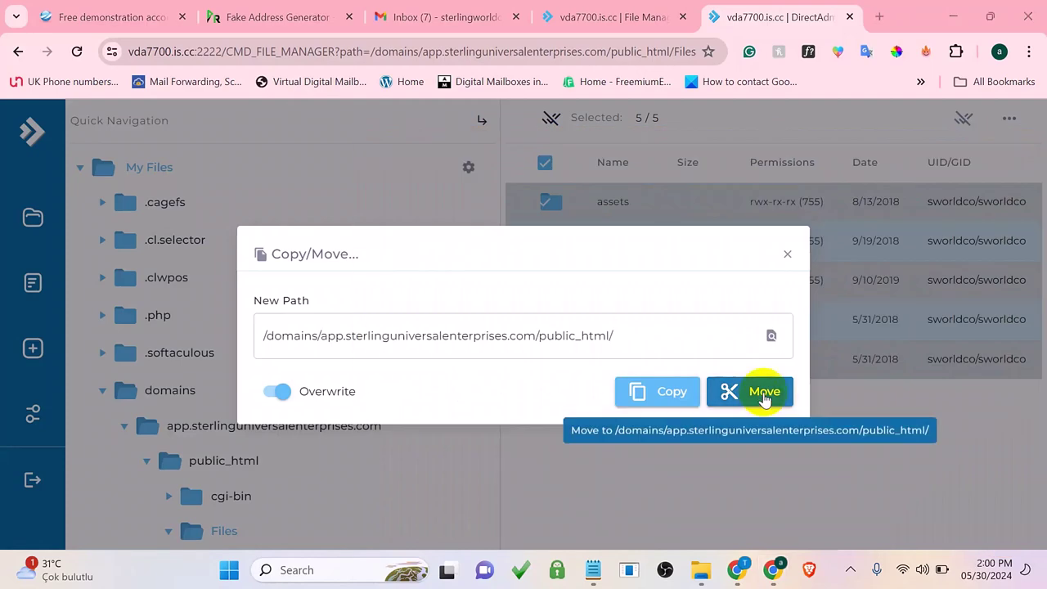
left_click(765, 395)
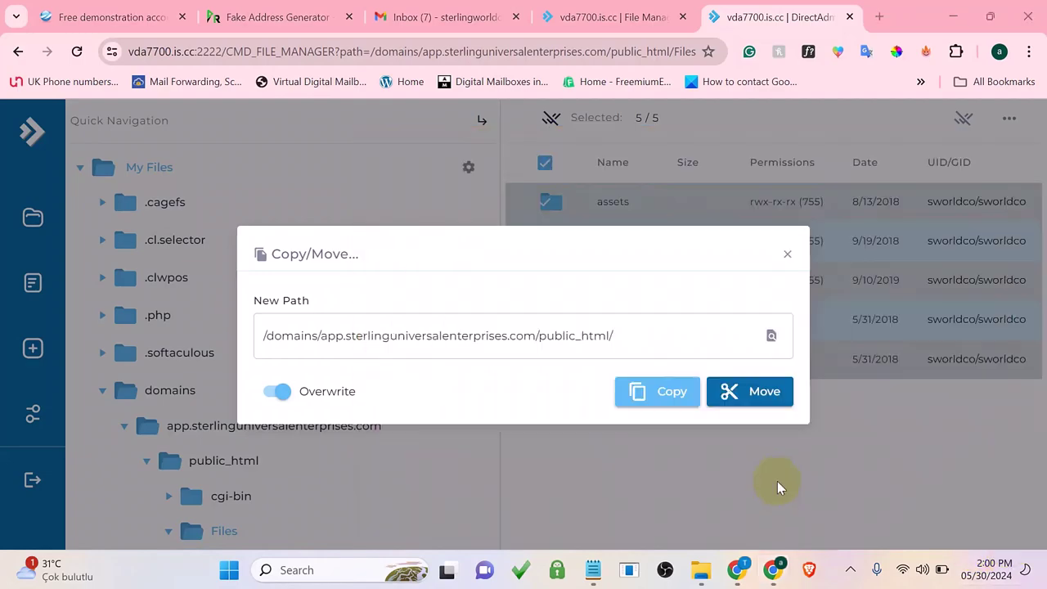
left_click(761, 402)
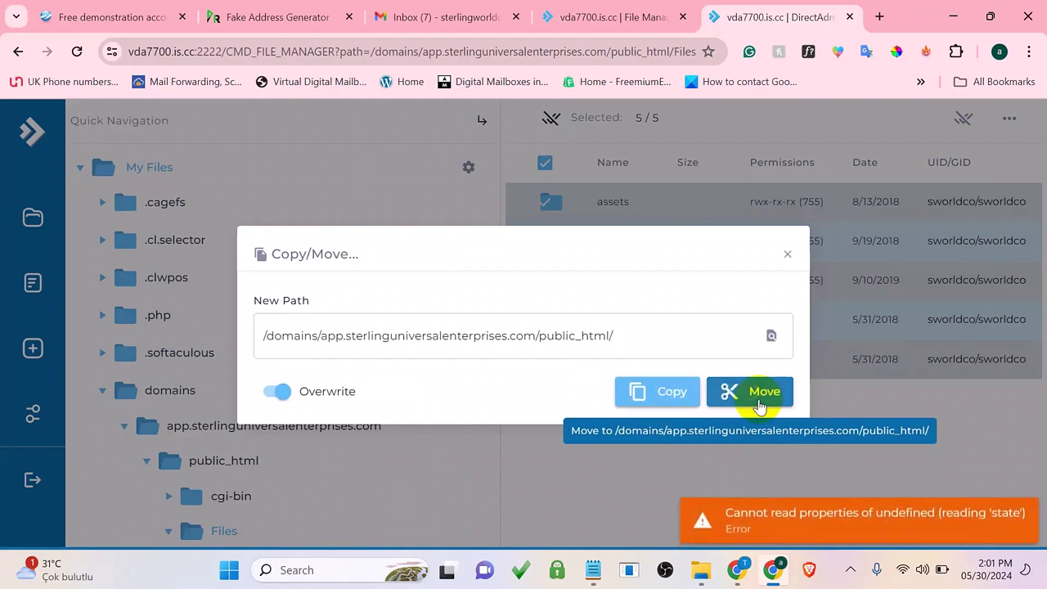
left_click(990, 523)
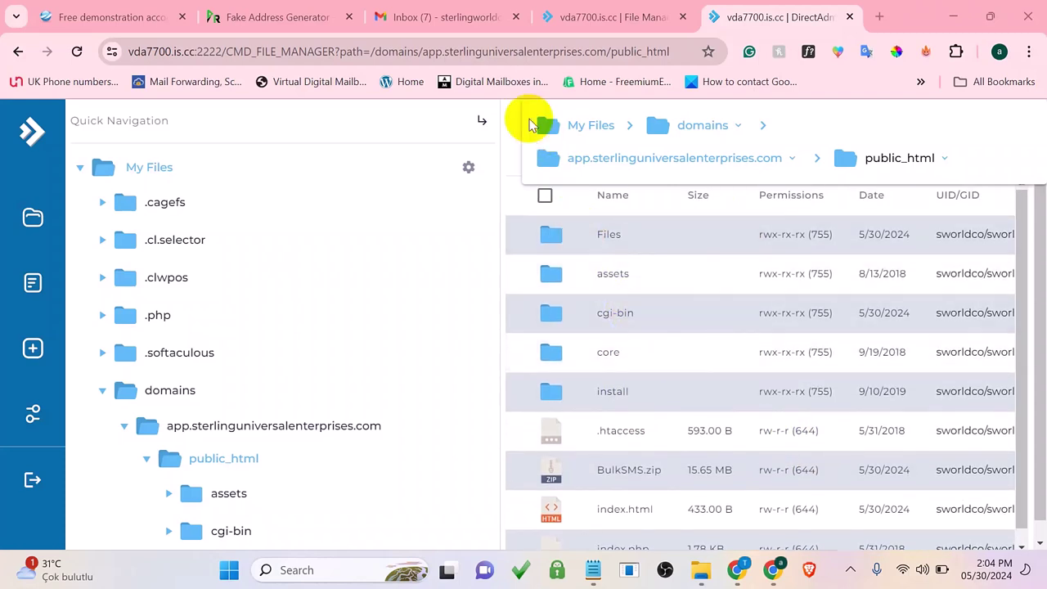
Copy the subdomain's address from the sub-domains list and open app.sterlinguniversalenterprises.com/install in a new browser tab.
left_click(880, 16)
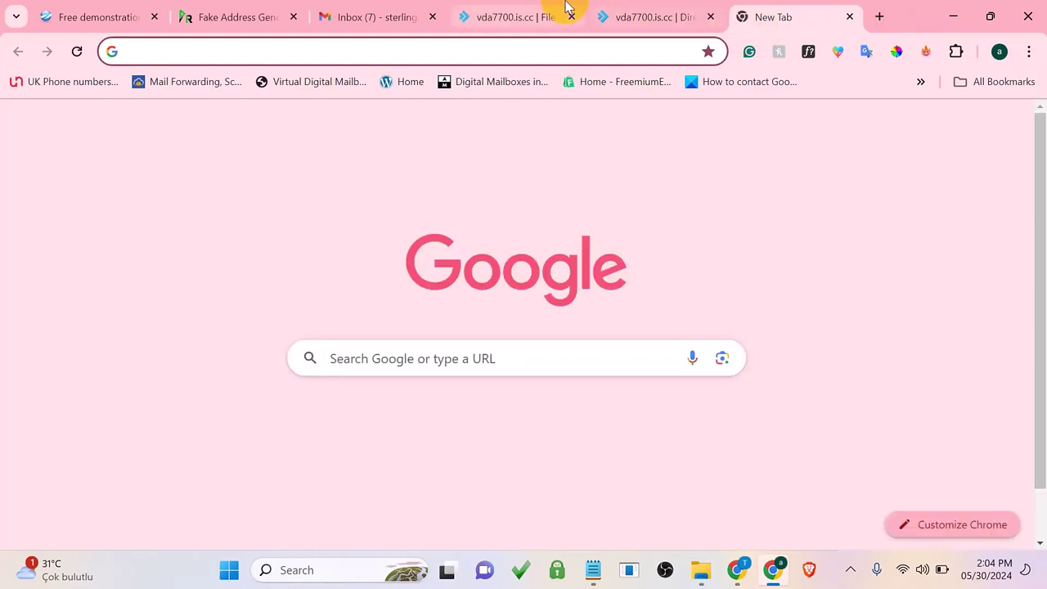
left_click(473, 15)
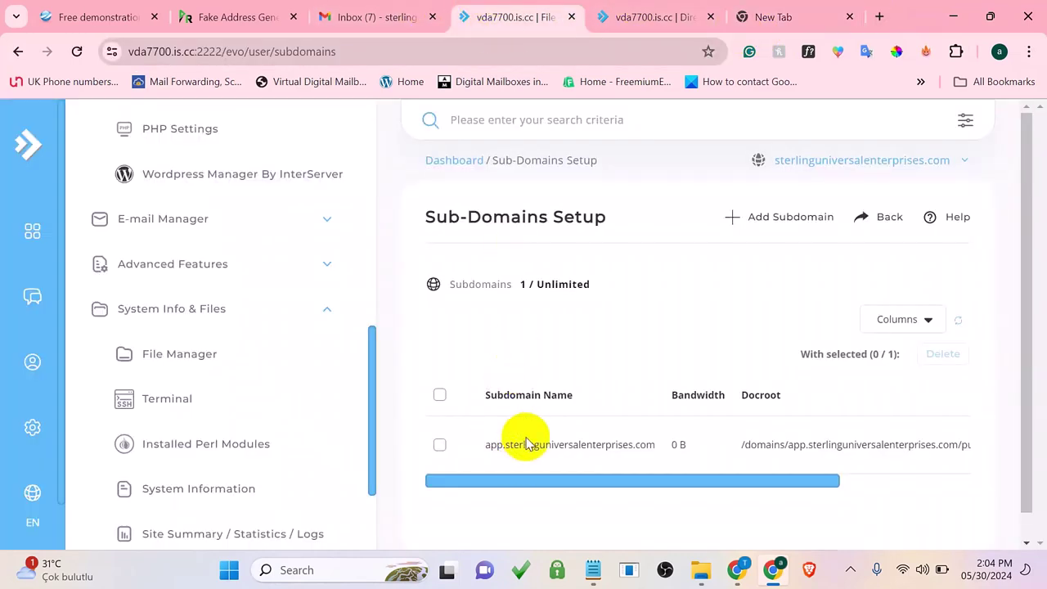
double_click(531, 444)
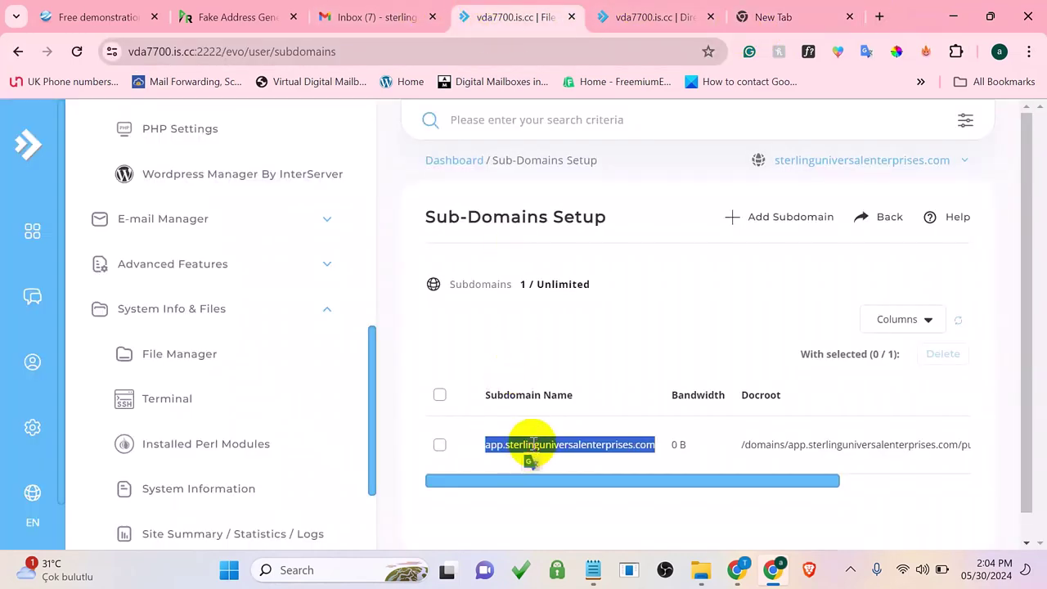
left_click(802, 15)
key("ctrl+v")
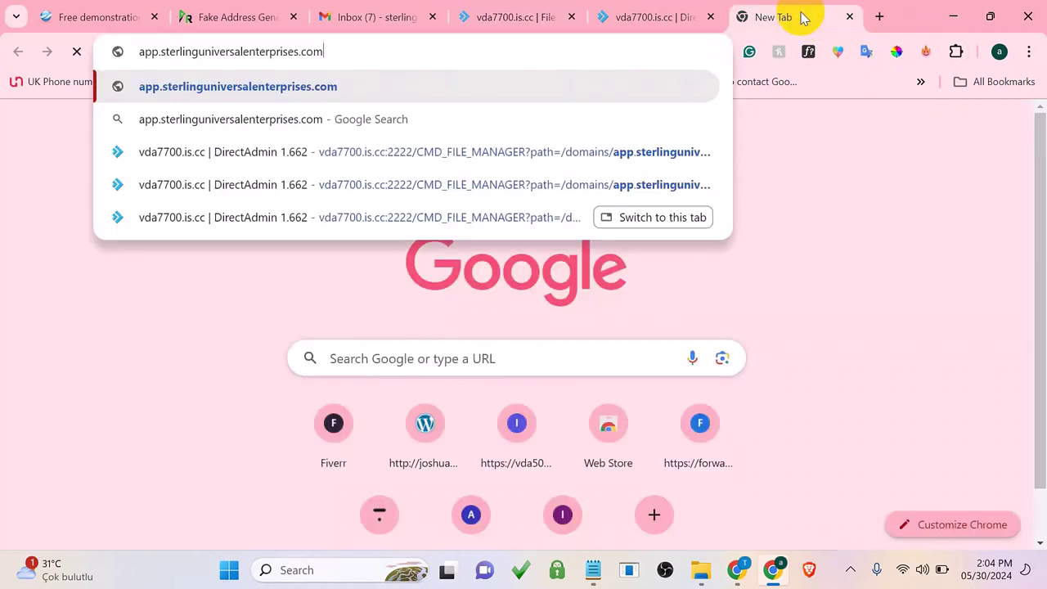
type("/inst")
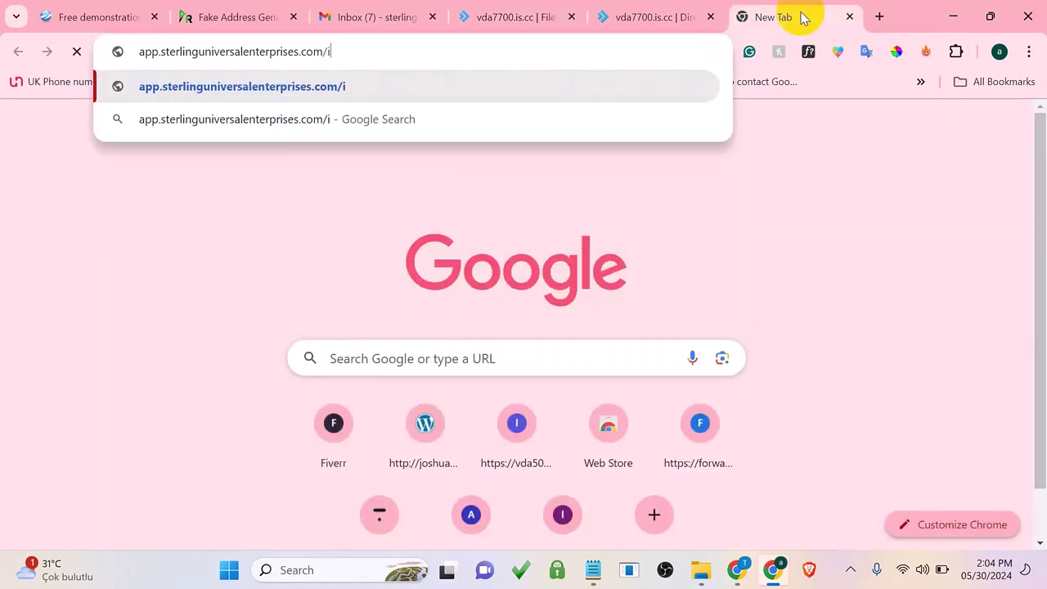
type("all")
key("Return")
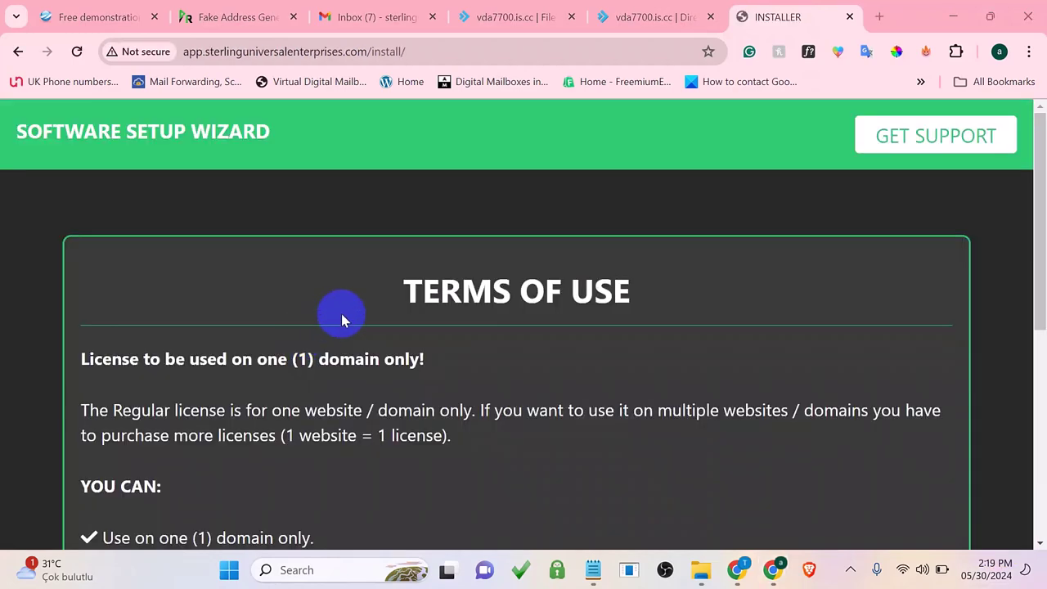
Agree to the installer's terms of use and proceed to the server requirements.
scroll(342, 318, "down", 3)
scroll(343, 315, "down", 3)
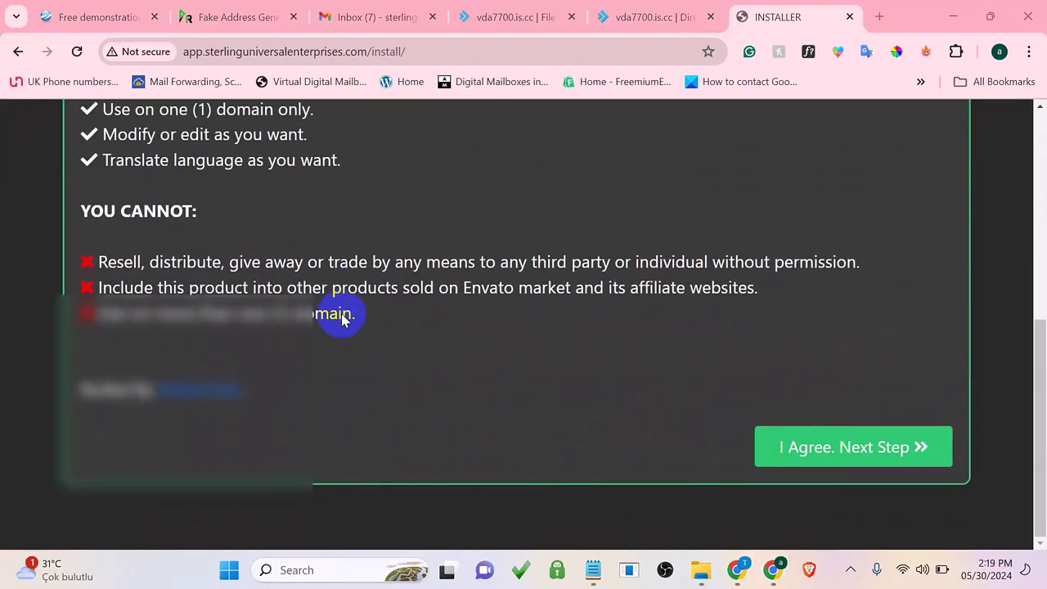
left_click(807, 458)
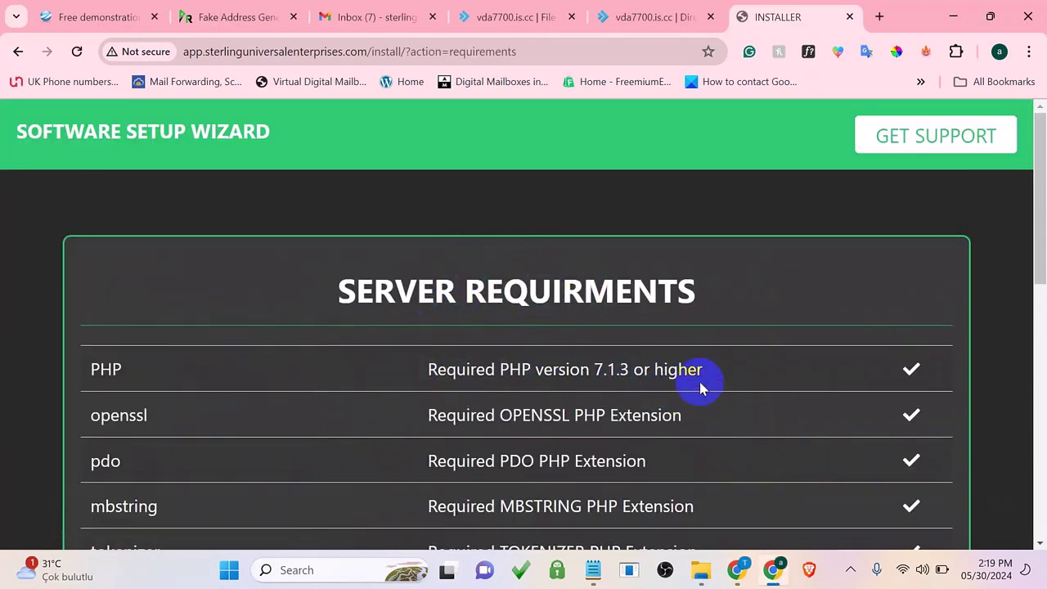
Review the installer's server requirements and copy the required permission value 0775 for core/bootstrap/cache/.
scroll(712, 376, "down", 3)
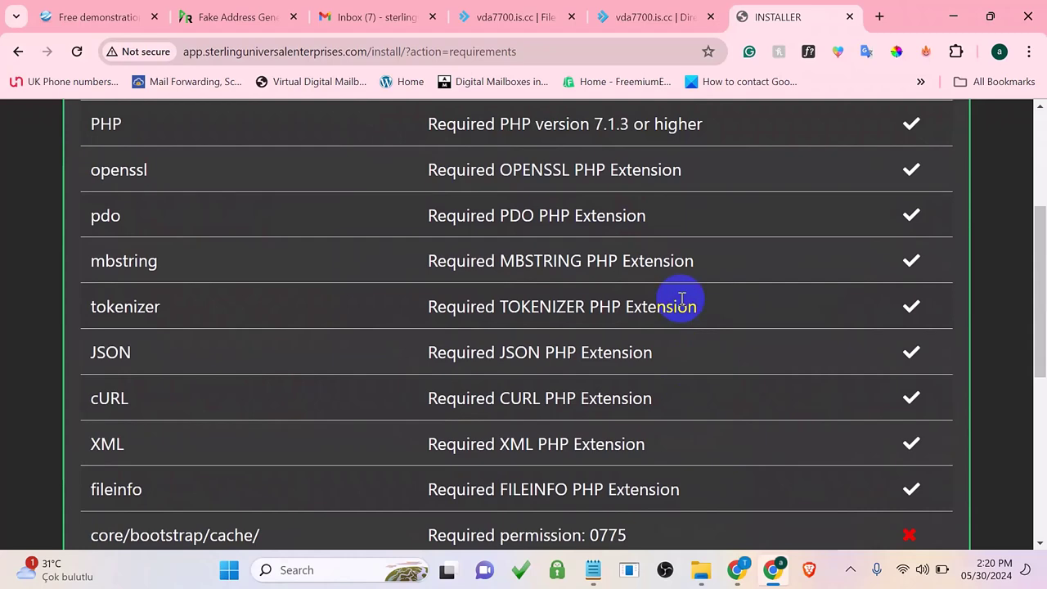
scroll(792, 288, "up", 1)
scroll(792, 288, "down", 6)
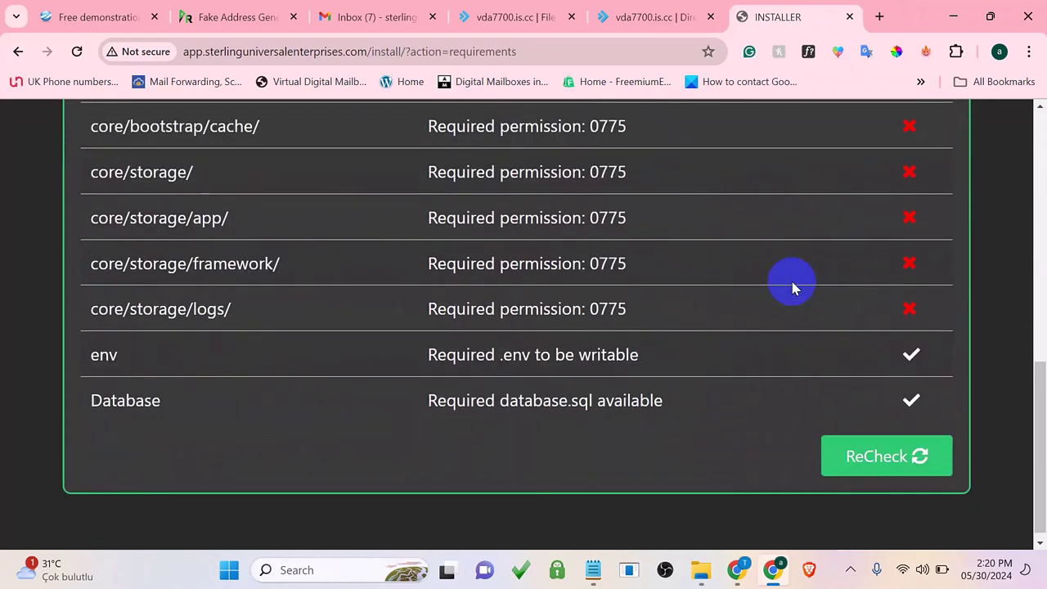
scroll(792, 288, "up", 1)
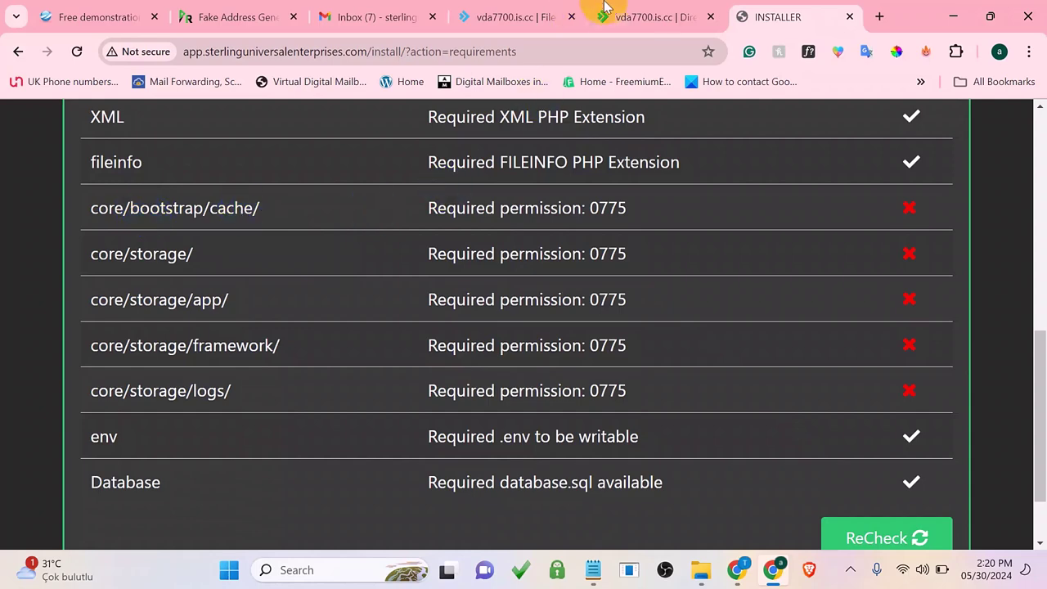
left_click(646, 16)
left_click(759, 6)
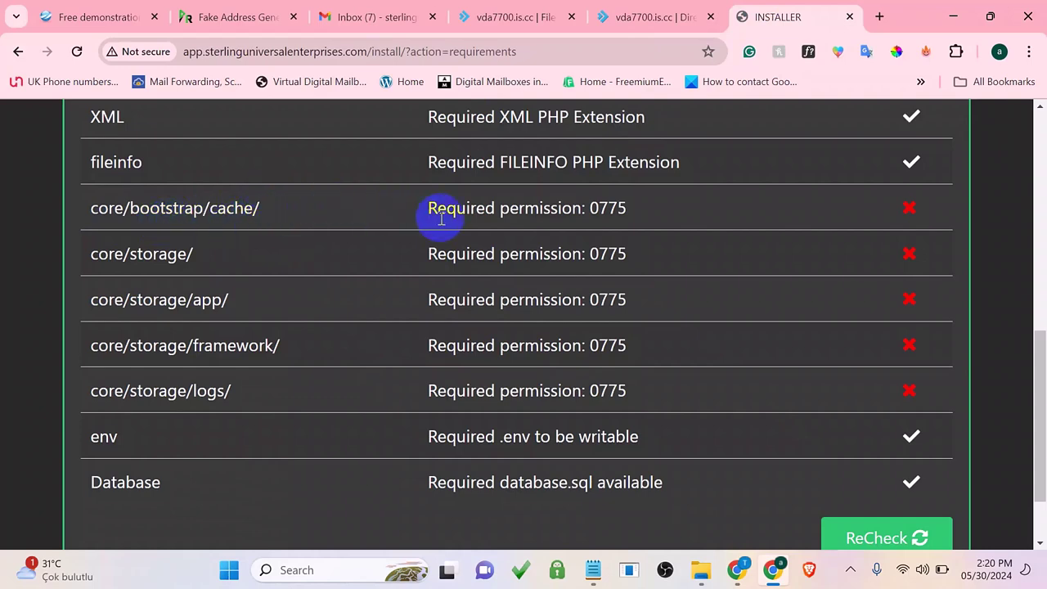
left_click_drag(592, 210, 624, 211)
right_click(620, 216)
left_click(664, 229)
In the file manager, open the bootstrap folder inside public_html's core folder.
left_click(664, 17)
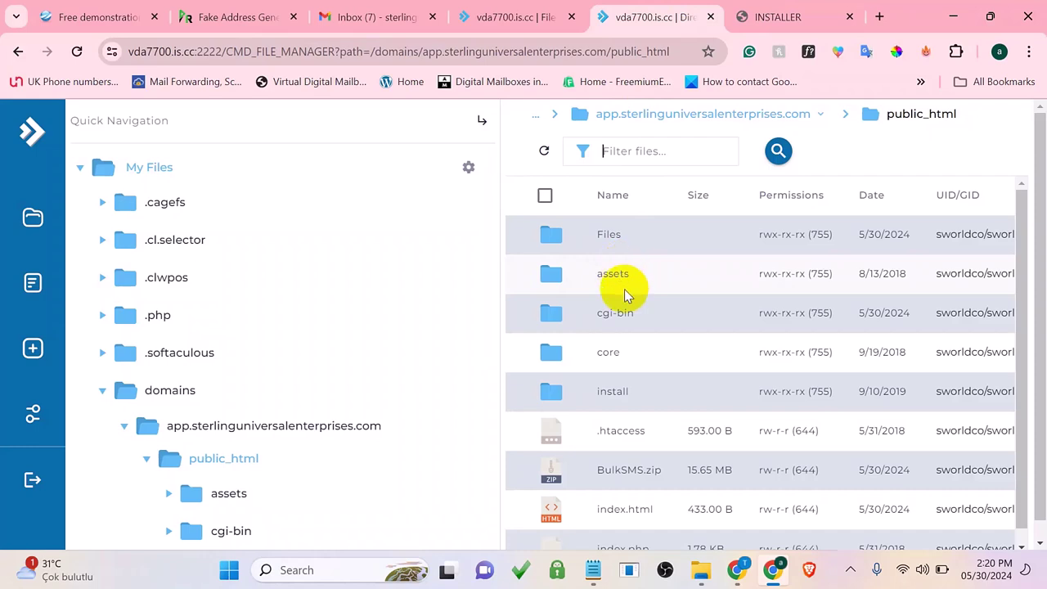
right_click(610, 352)
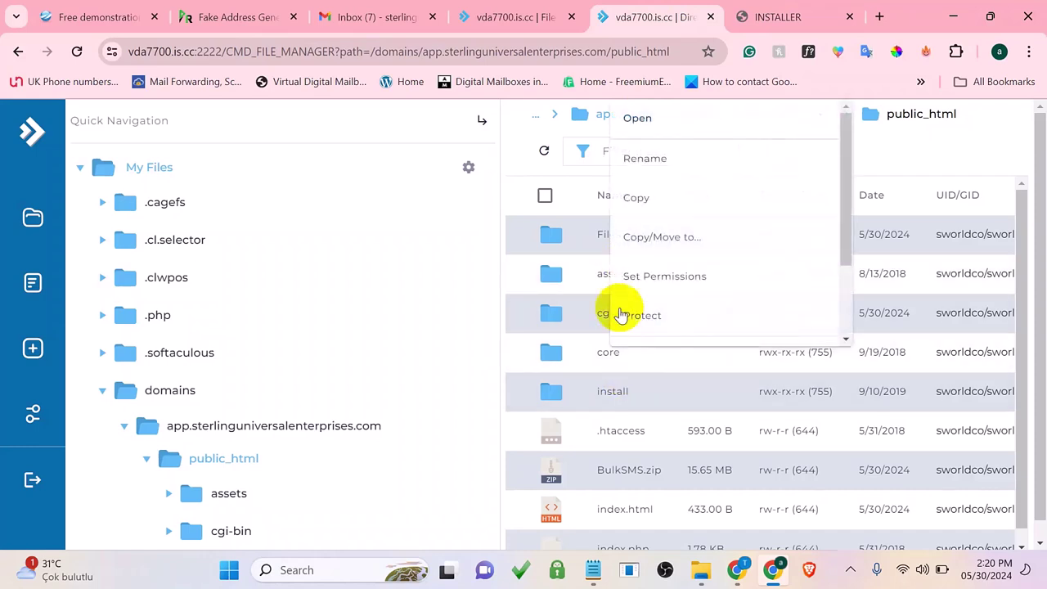
left_click(641, 116)
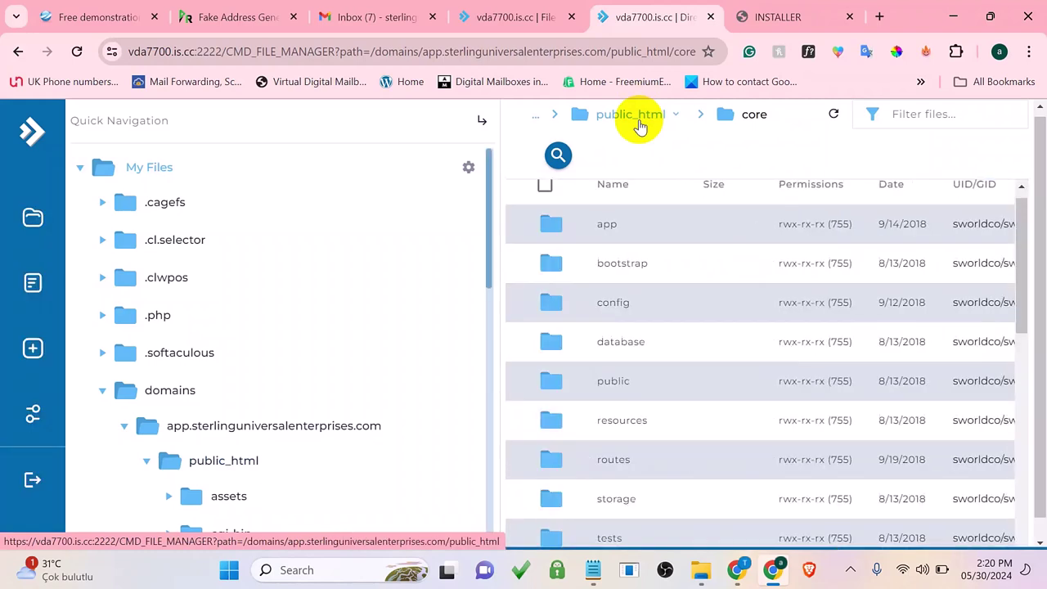
right_click(594, 268)
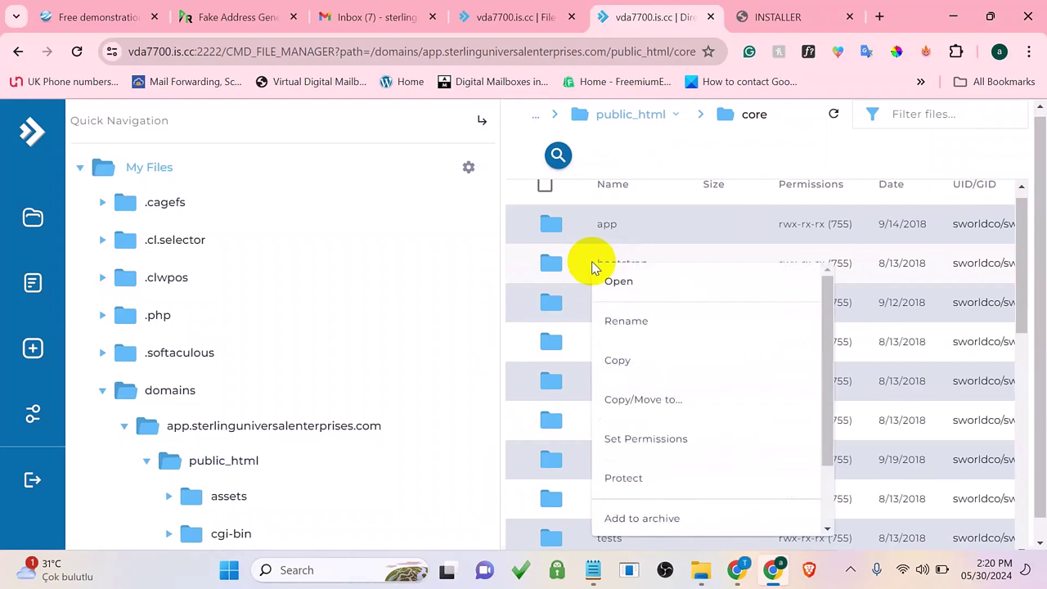
left_click(617, 281)
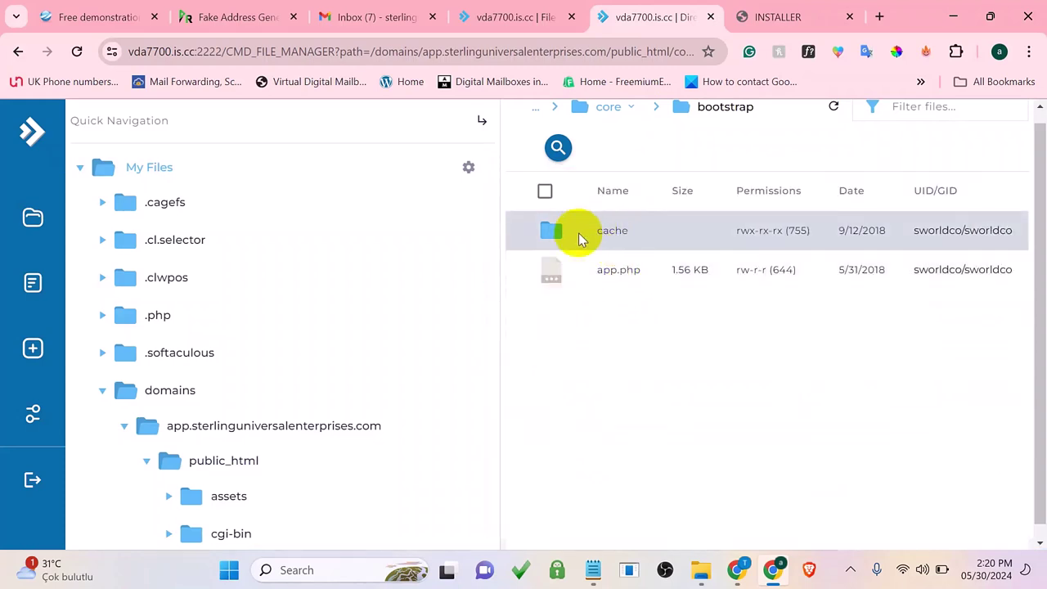
Set the cache folder's permissions to 0775 and save them.
right_click(598, 235)
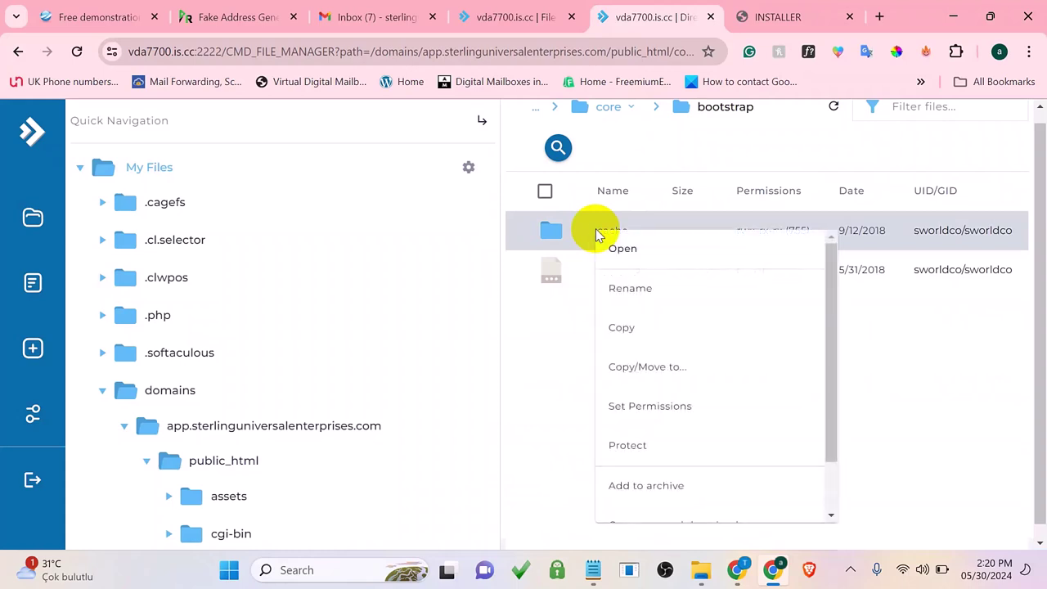
left_click(634, 402)
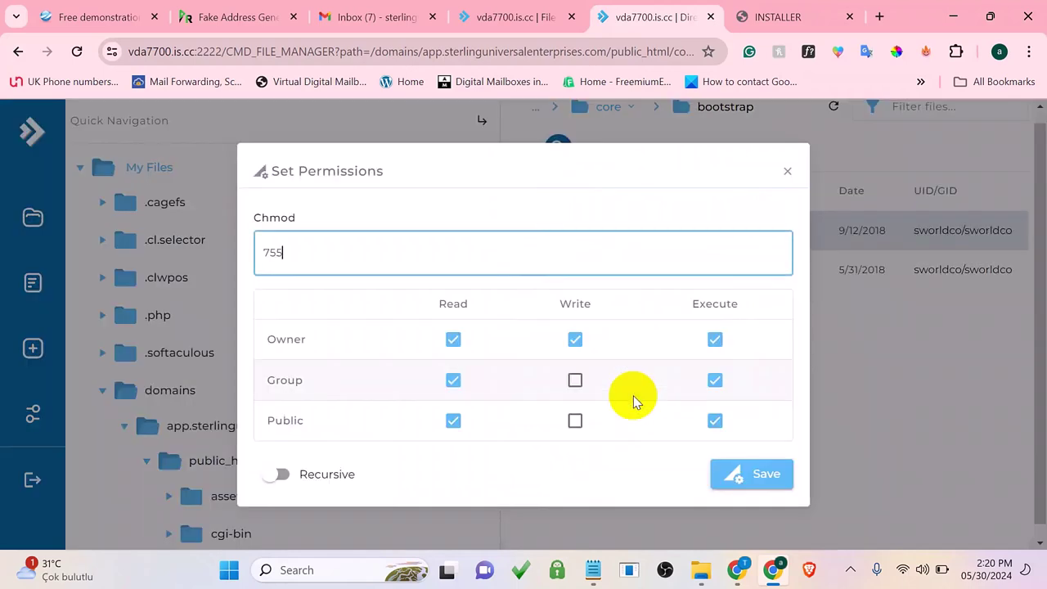
key("ctrl+a")
type("0775")
left_click(739, 481)
Check which folder the installer requires next, and return through public_html to its core folder in the file manager.
left_click(769, 16)
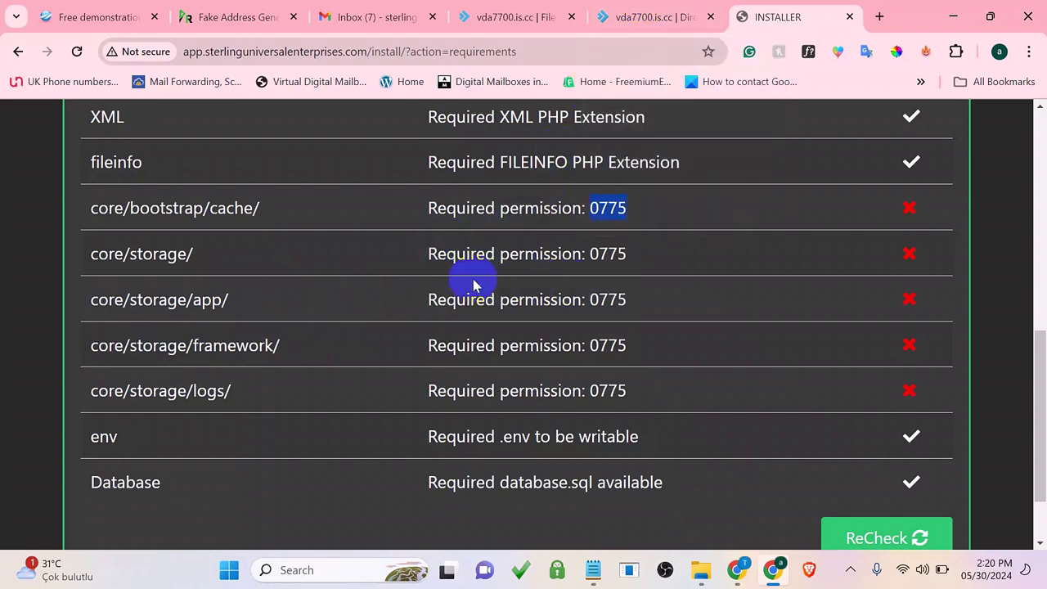
left_click(627, 18)
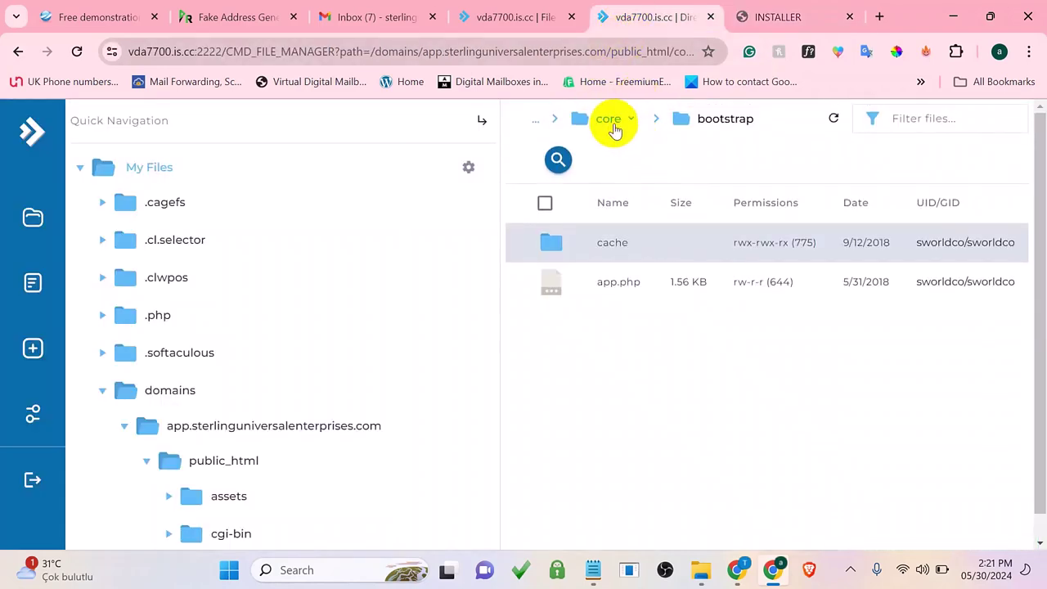
mouse_move(613, 122)
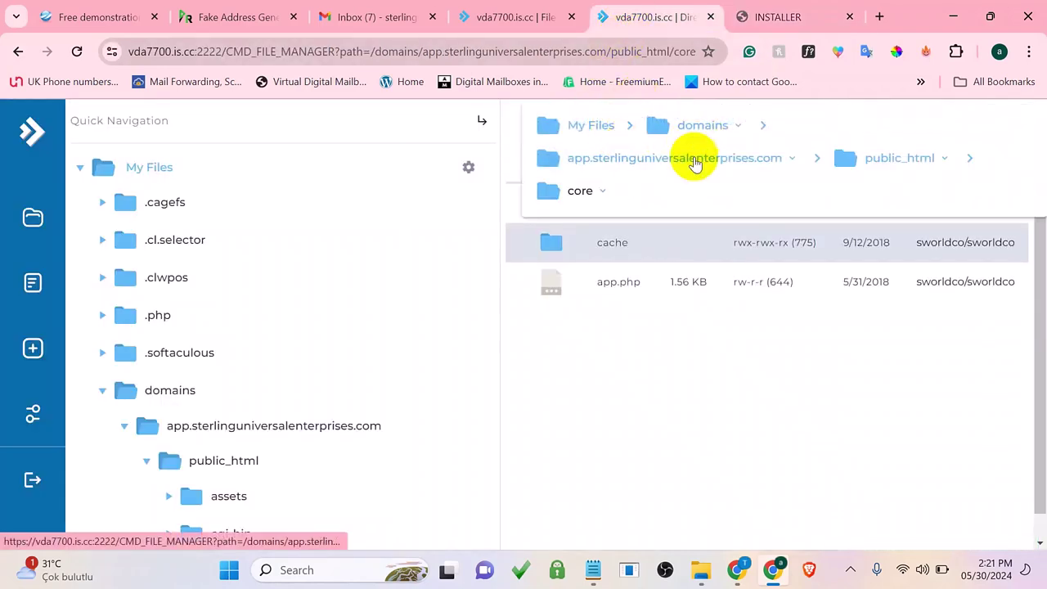
left_click(900, 159)
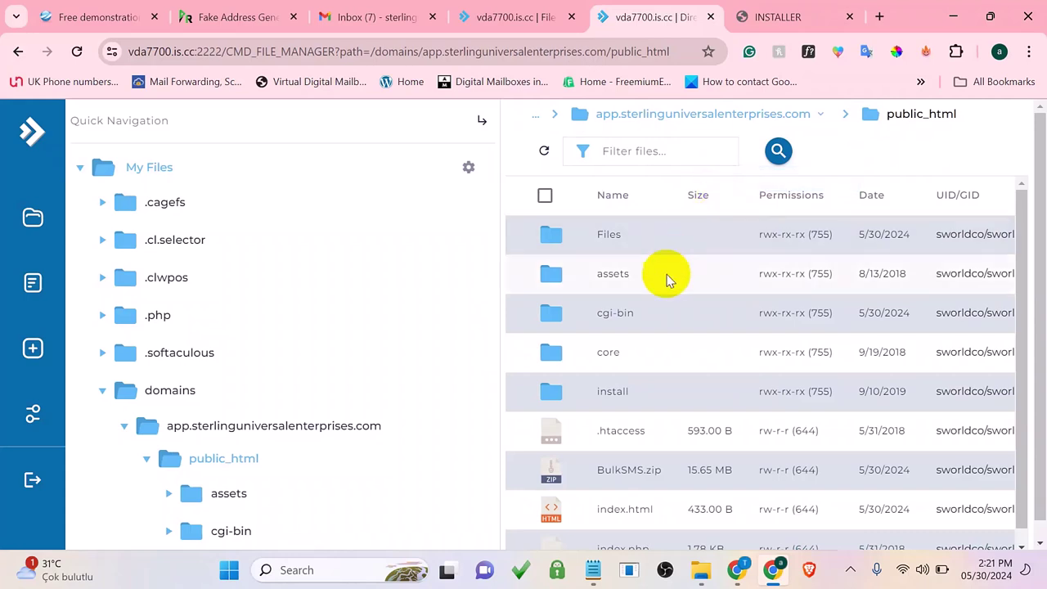
left_click(612, 353)
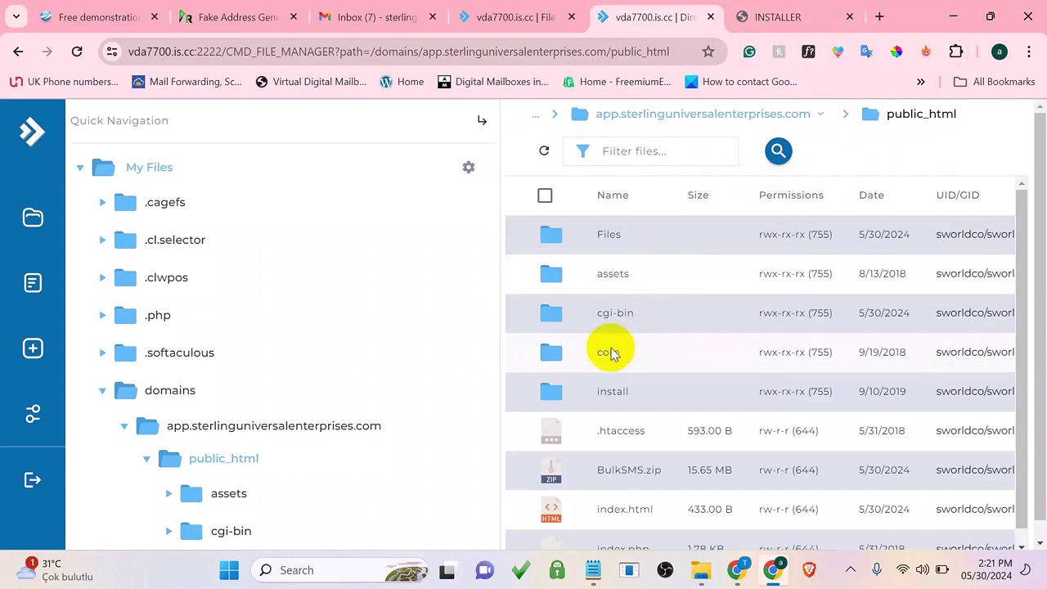
right_click(612, 360)
left_click(653, 129)
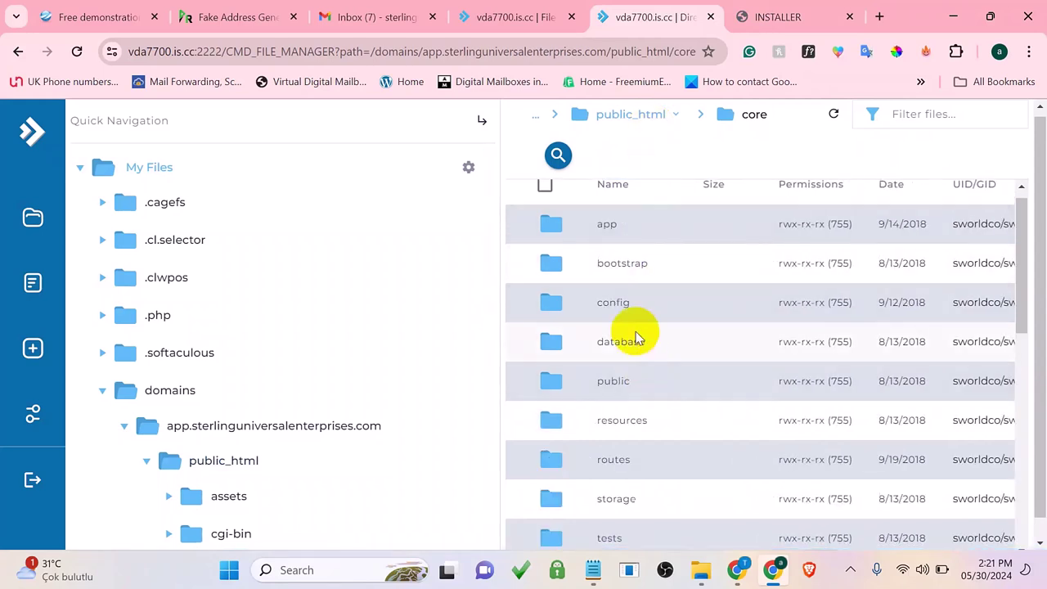
Set the permissions of core's storage folder to 0775 and save them.
scroll(635, 422, "down", 1)
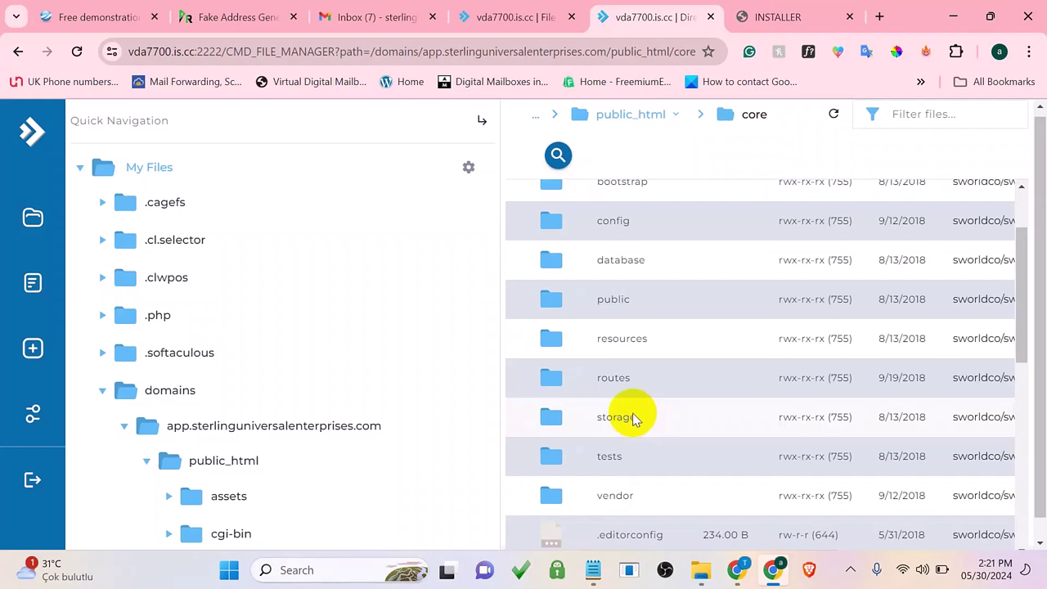
right_click(633, 413)
left_click(684, 298)
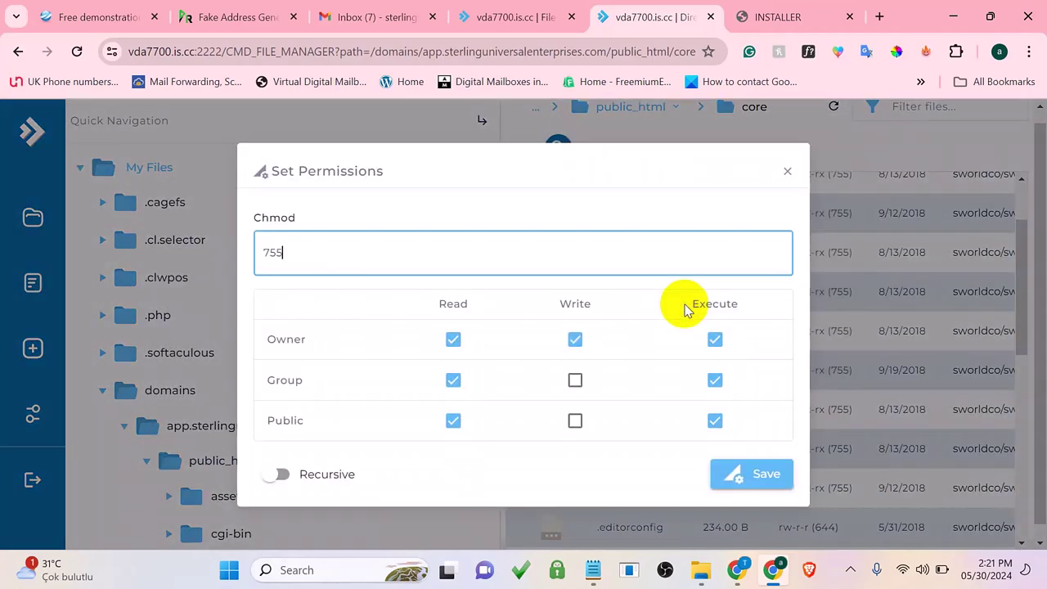
type("0775")
left_click(738, 473)
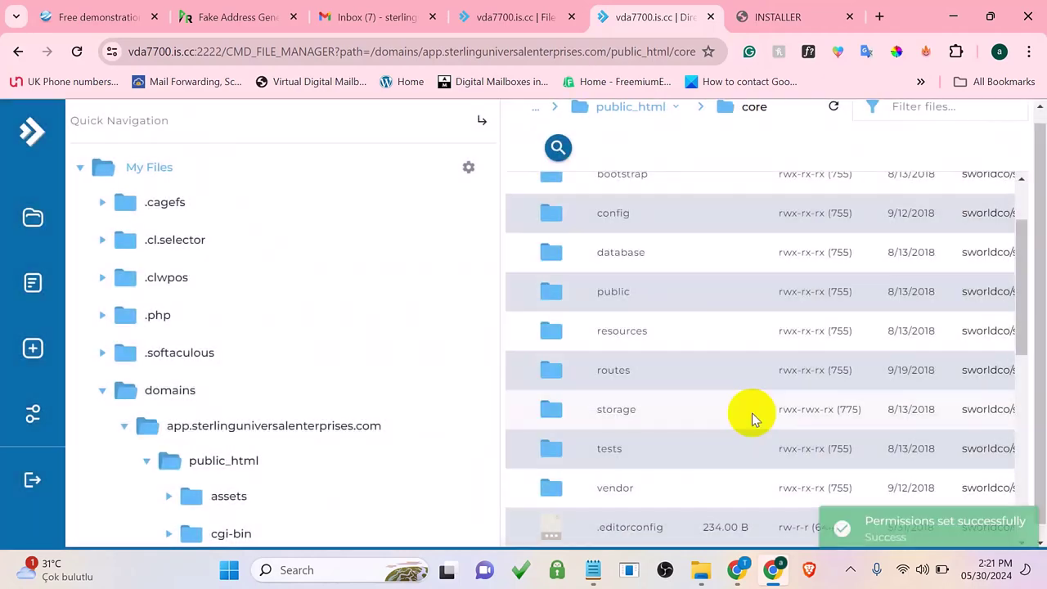
Open the storage folder and set its app subfolder's permissions to 0775, as the installer's requirements list specifies.
right_click(624, 418)
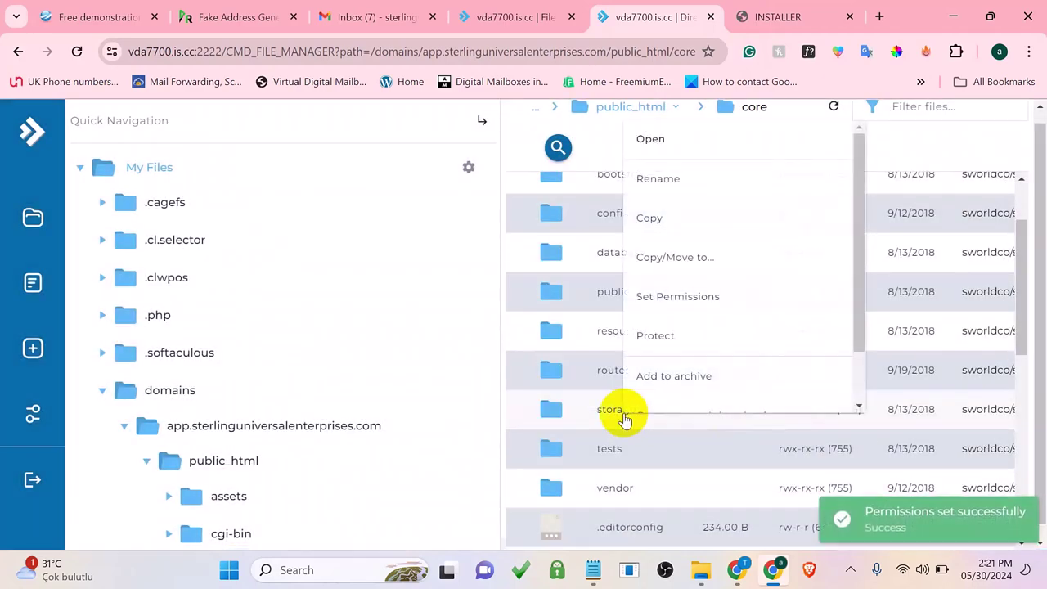
left_click(622, 141)
left_click(748, 23)
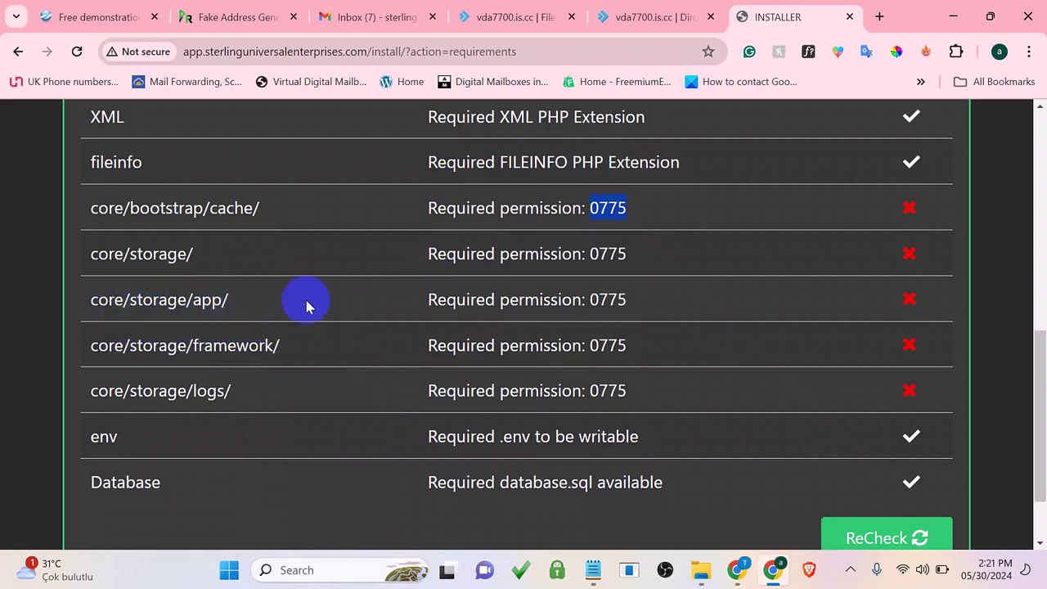
left_click(606, 19)
right_click(584, 225)
left_click(625, 395)
key("ctrl+a")
type("0775")
left_click(783, 474)
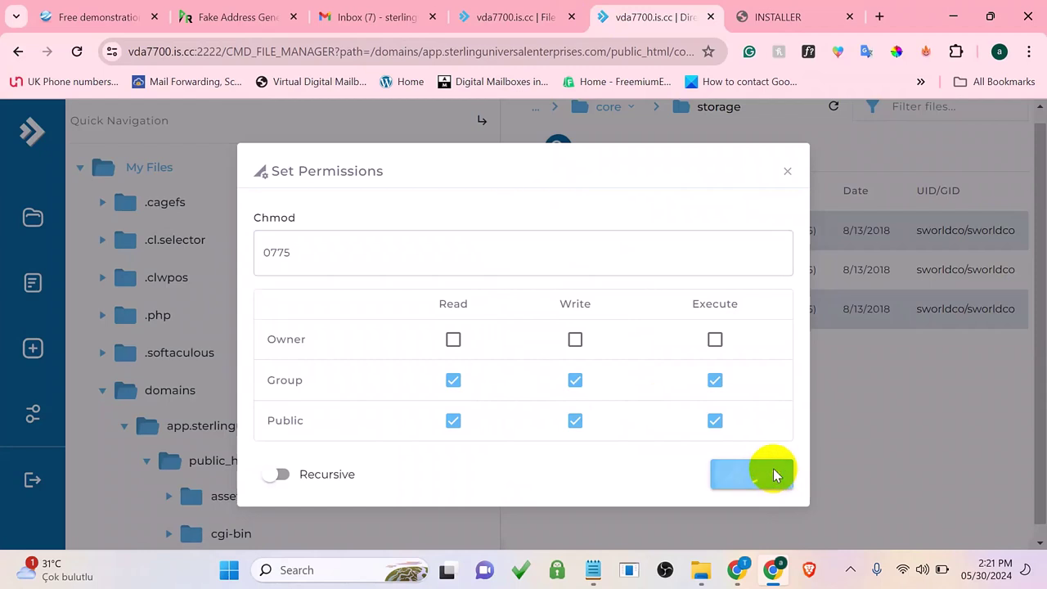
Check the installer's next required folder and set the permissions of storage's framework subfolder to 0775.
left_click(746, 16)
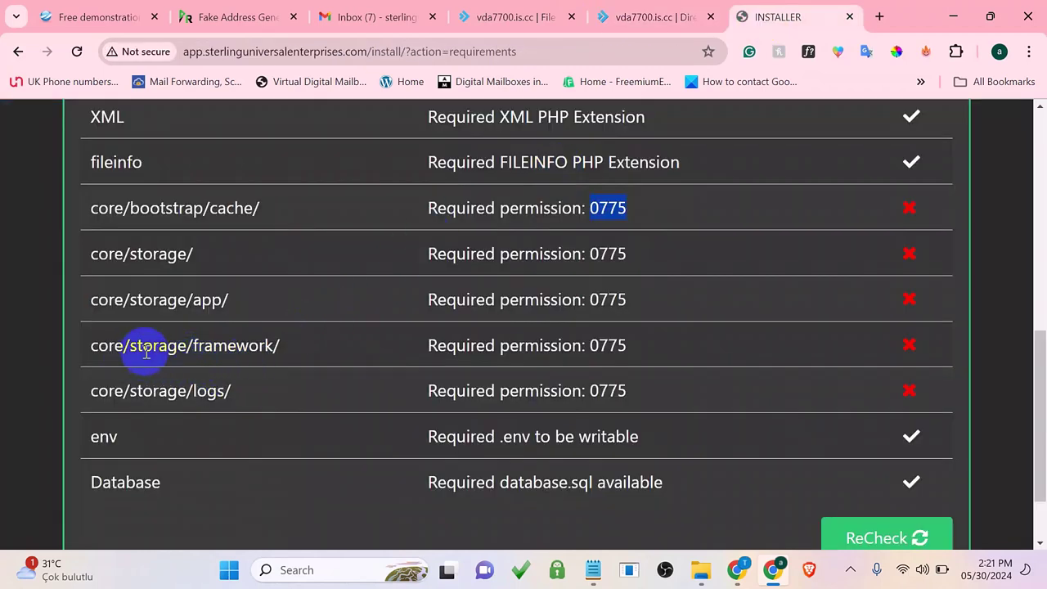
left_click(636, 12)
right_click(615, 270)
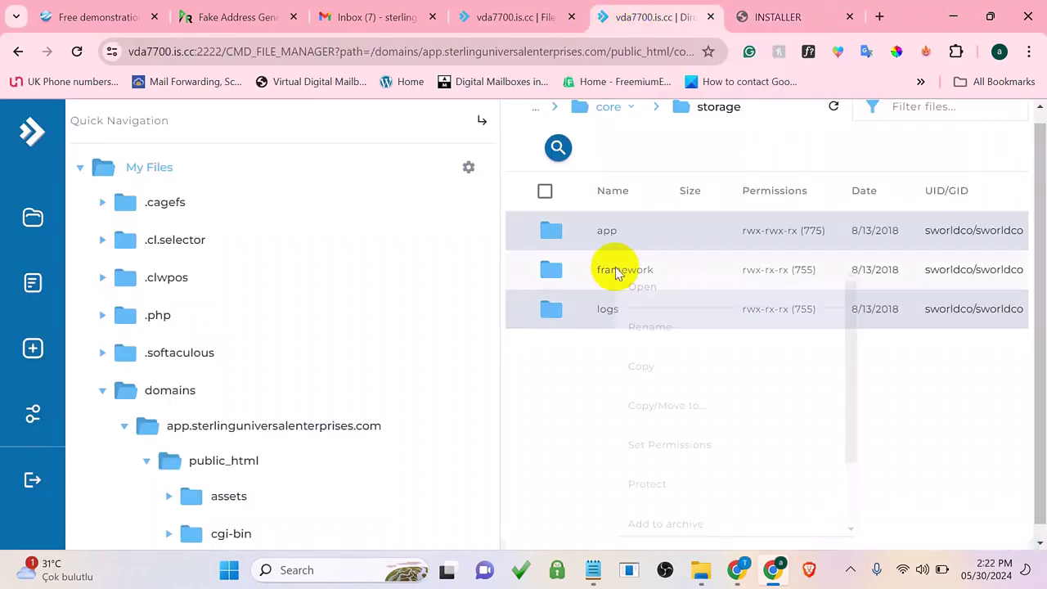
left_click(655, 442)
key("ctrl+a")
type("0775")
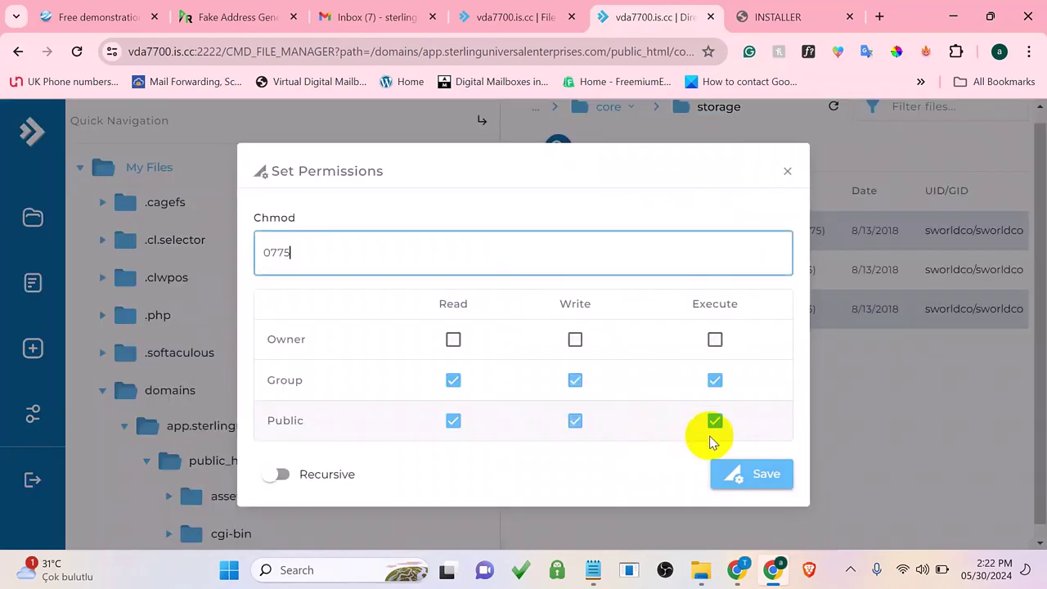
left_click(776, 480)
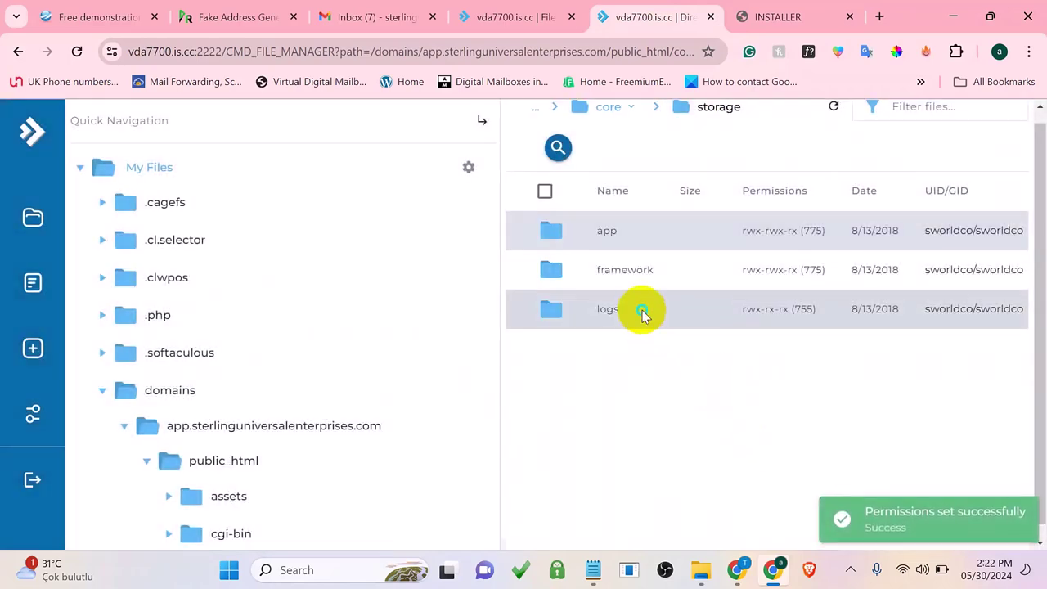
Set the permissions of the logs subfolder inside storage to 0775 and save them.
right_click(642, 315)
left_click(693, 481)
type("0775")
left_click(767, 480)
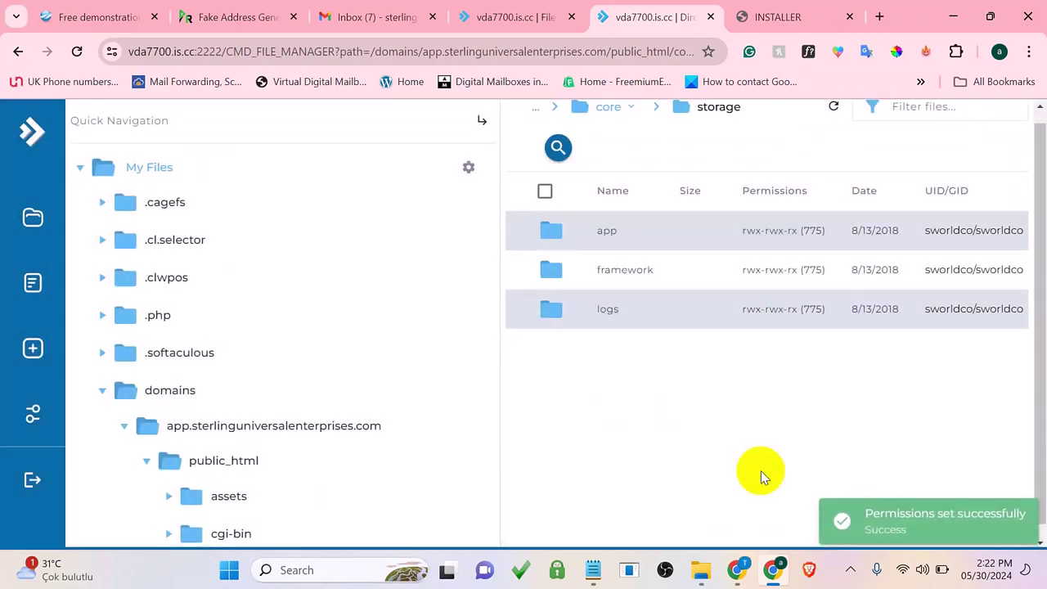
Recheck the installer's server requirements and proceed to the form with the app URL and database details.
left_click(804, 12)
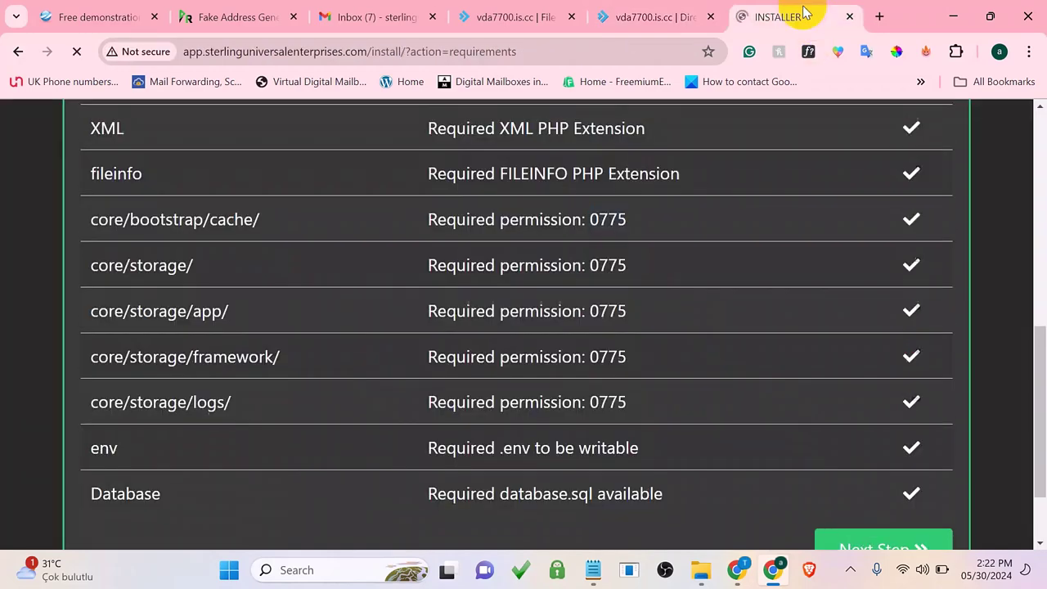
scroll(774, 335, "up", 4)
scroll(790, 270, "down", 2)
scroll(818, 196, "down", 4)
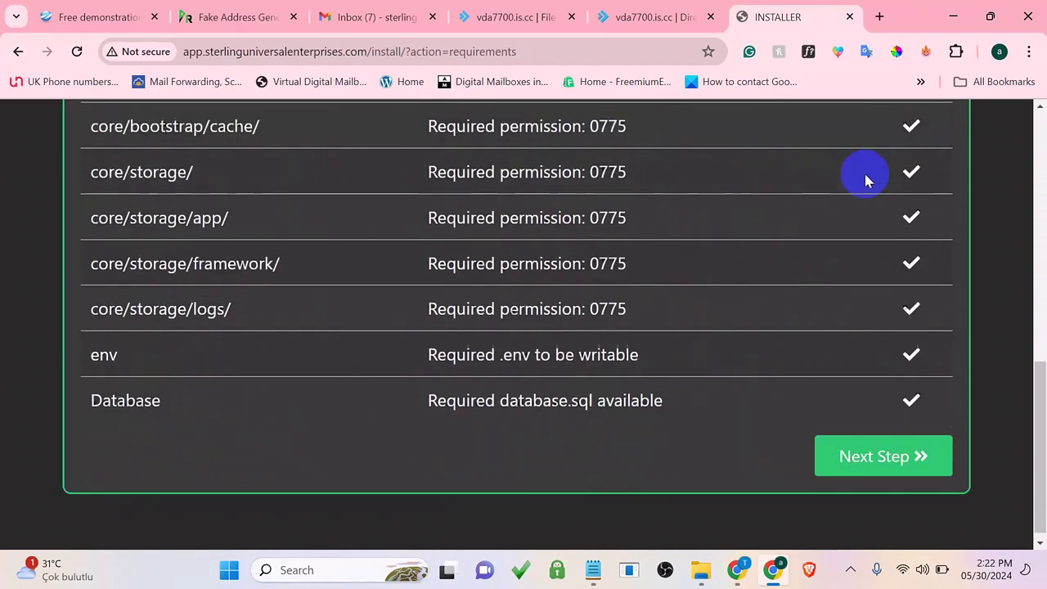
left_click(884, 457)
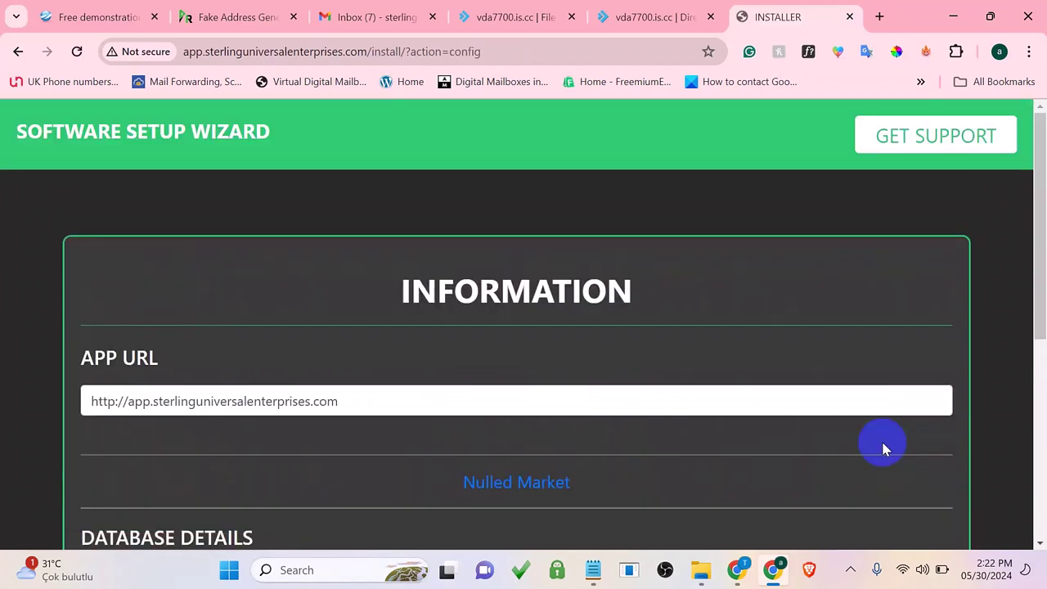
left_click(741, 404)
scroll(670, 360, "down", 4)
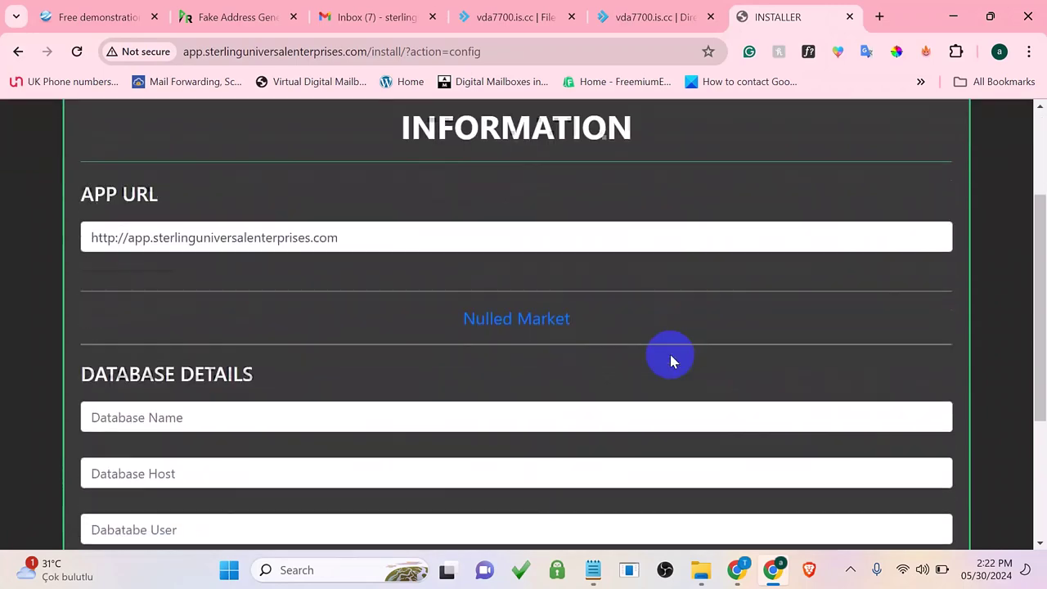
scroll(671, 360, "down", 1)
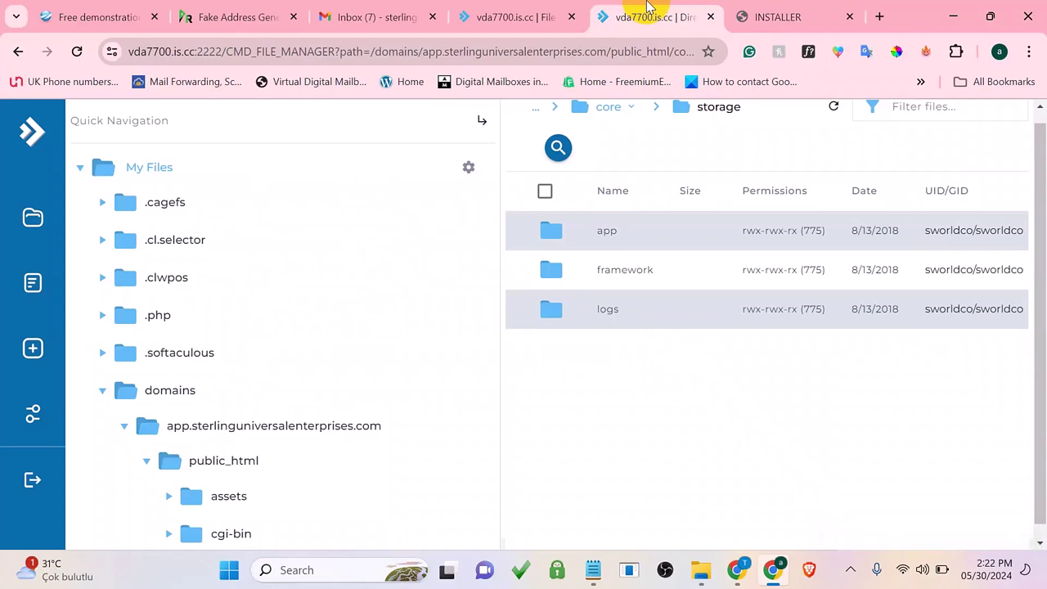
In the hosting control panel, reload the session, search for "database" and open the Databases page.
left_click(506, 23)
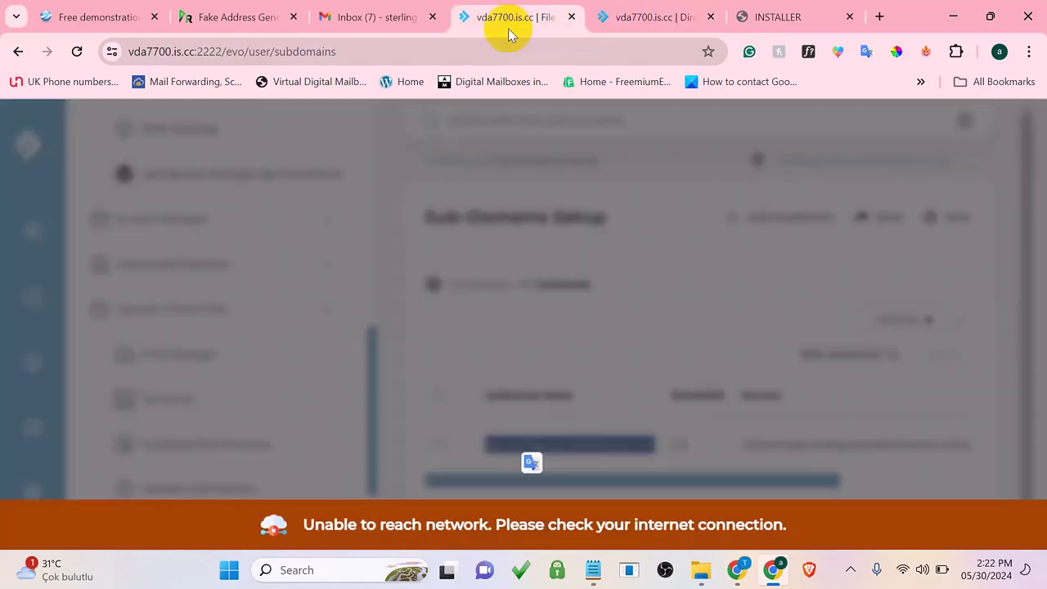
left_click(87, 69)
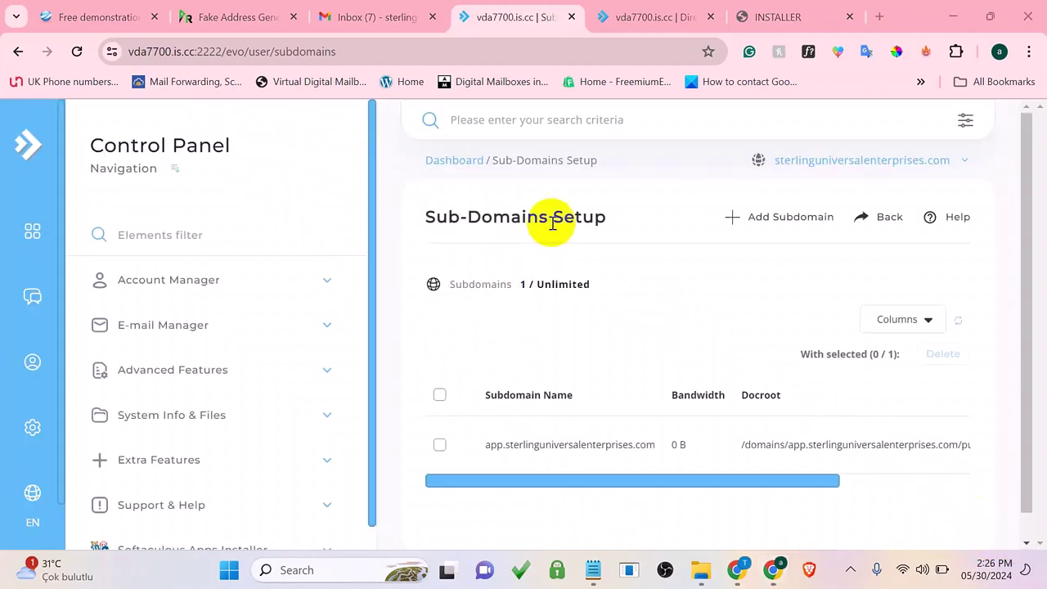
left_click(540, 123)
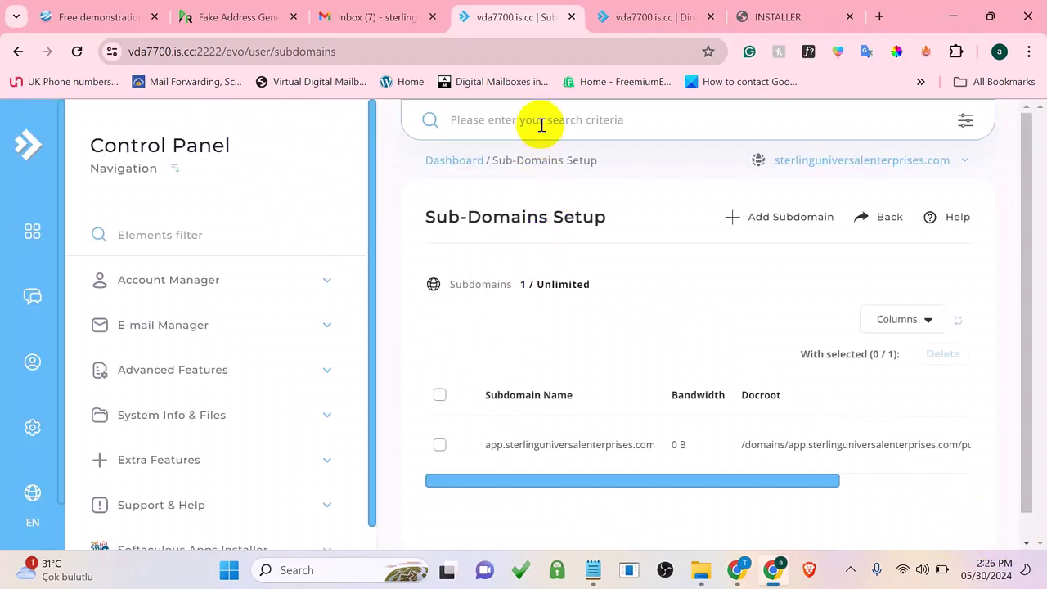
type("dat")
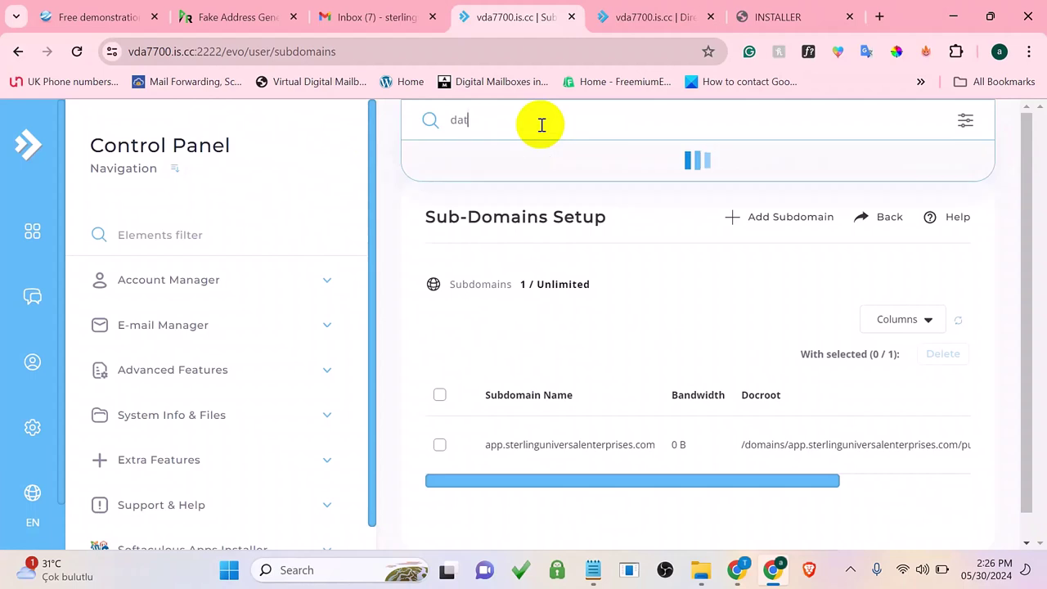
type("abse")
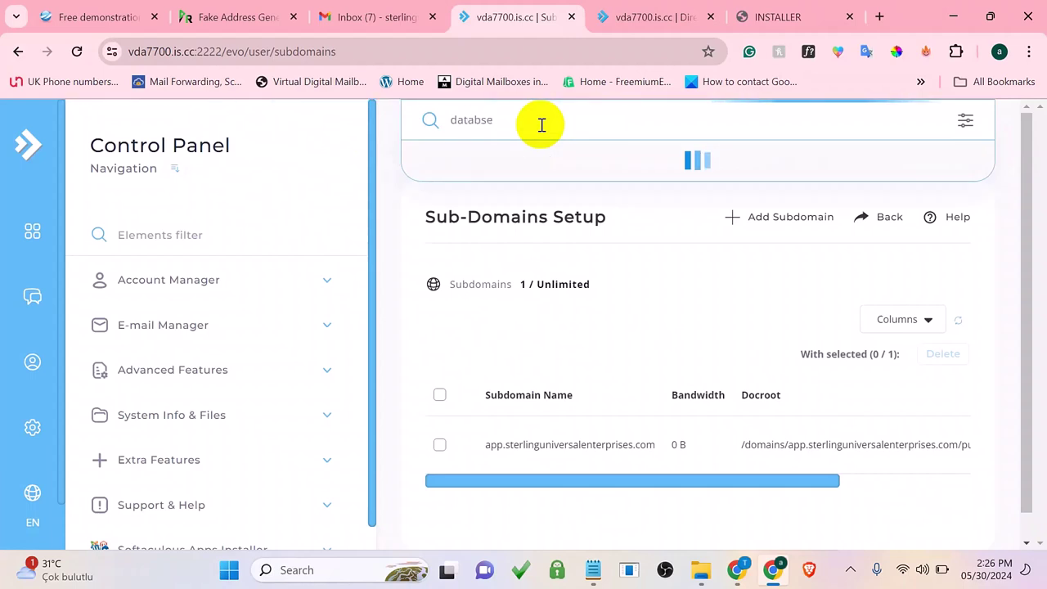
key("BackSpace")
key("BackSpace")
type("a")
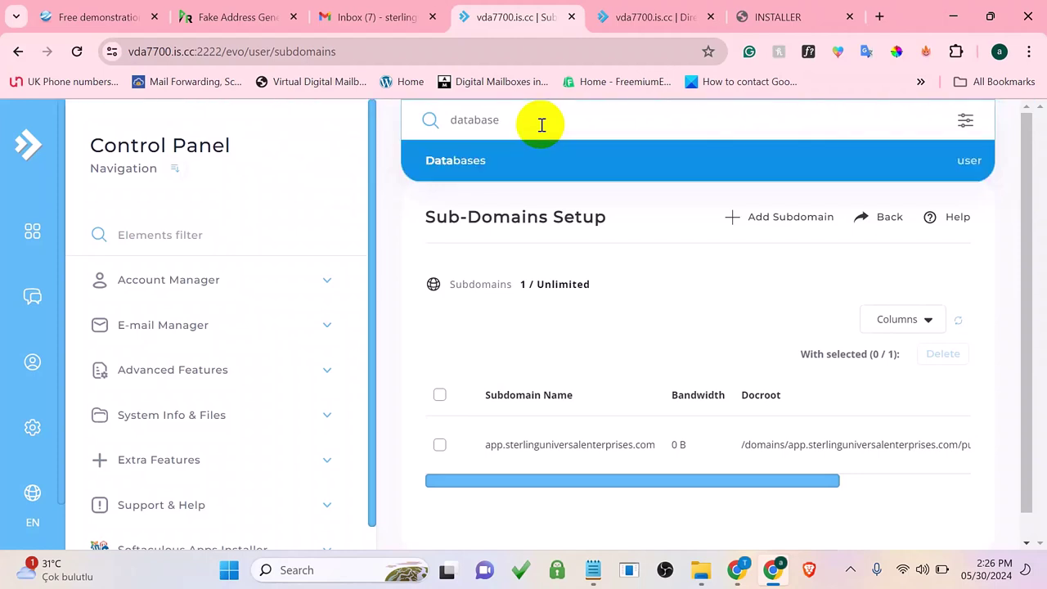
left_click(506, 161)
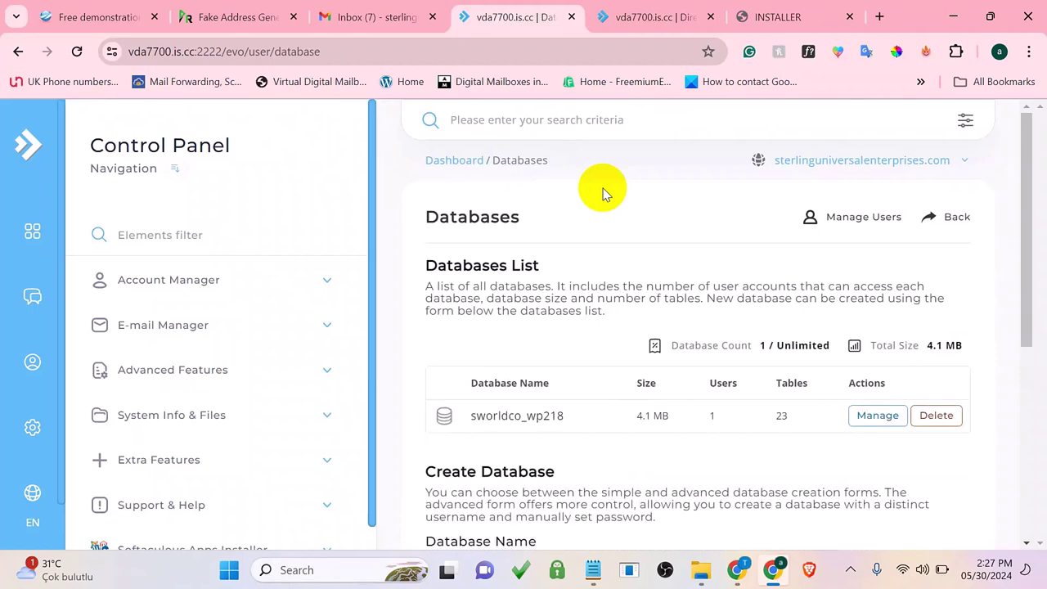
Create a new database named smssender after the account prefix, with an automatically generated user and password.
scroll(661, 192, "down", 4)
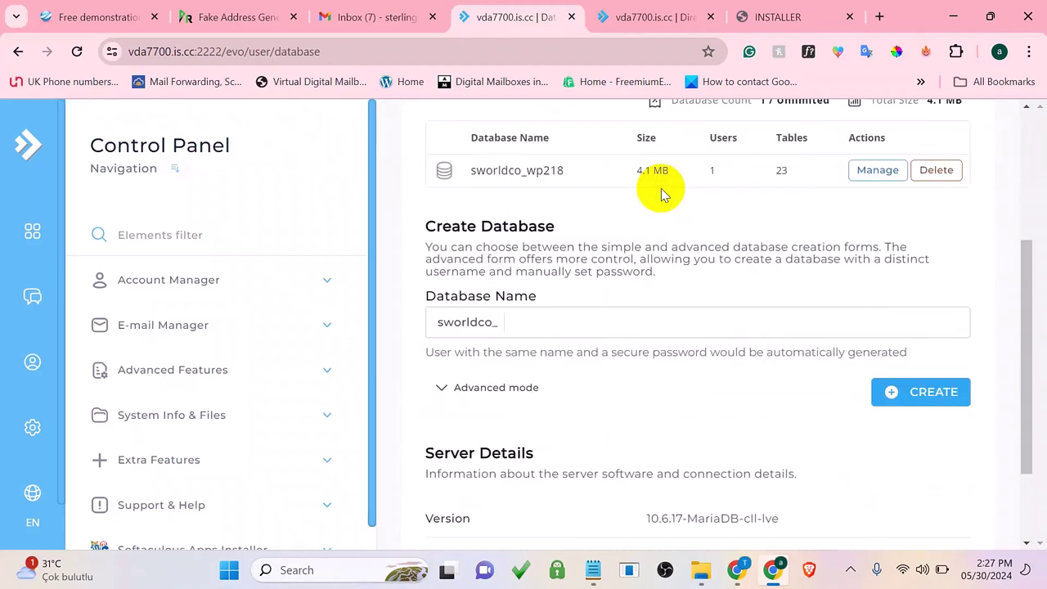
left_click(620, 204)
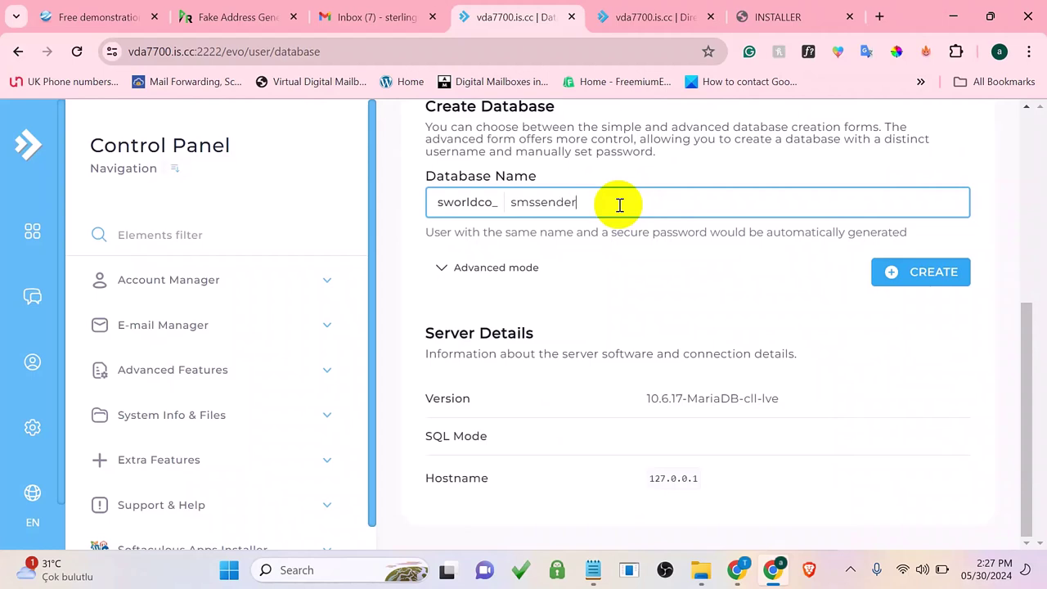
left_click(896, 272)
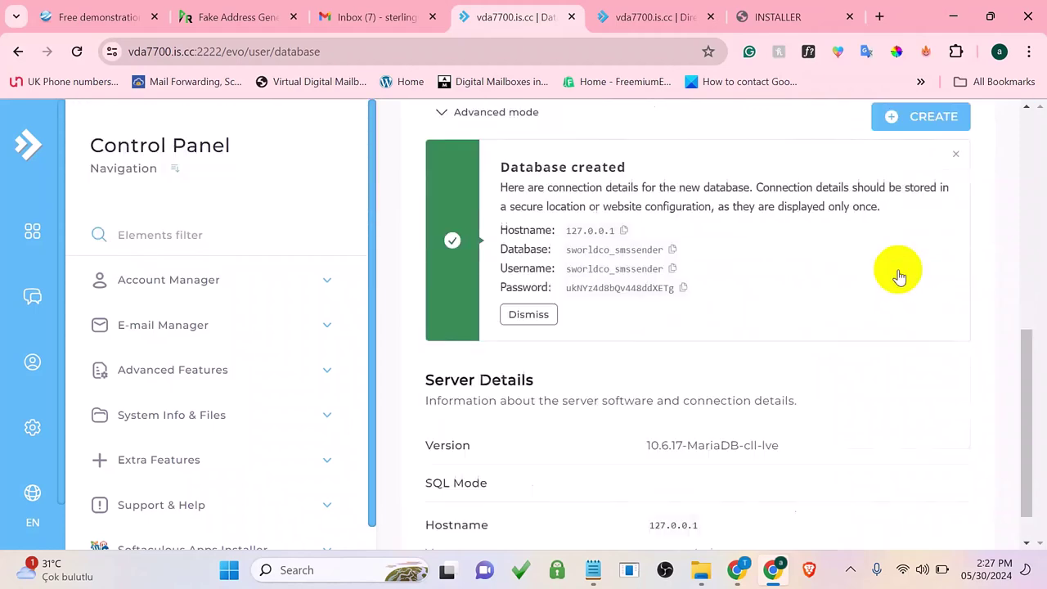
Copy the new database's name from the control panel into the installer's Database Name and Database User fields.
left_click(672, 210)
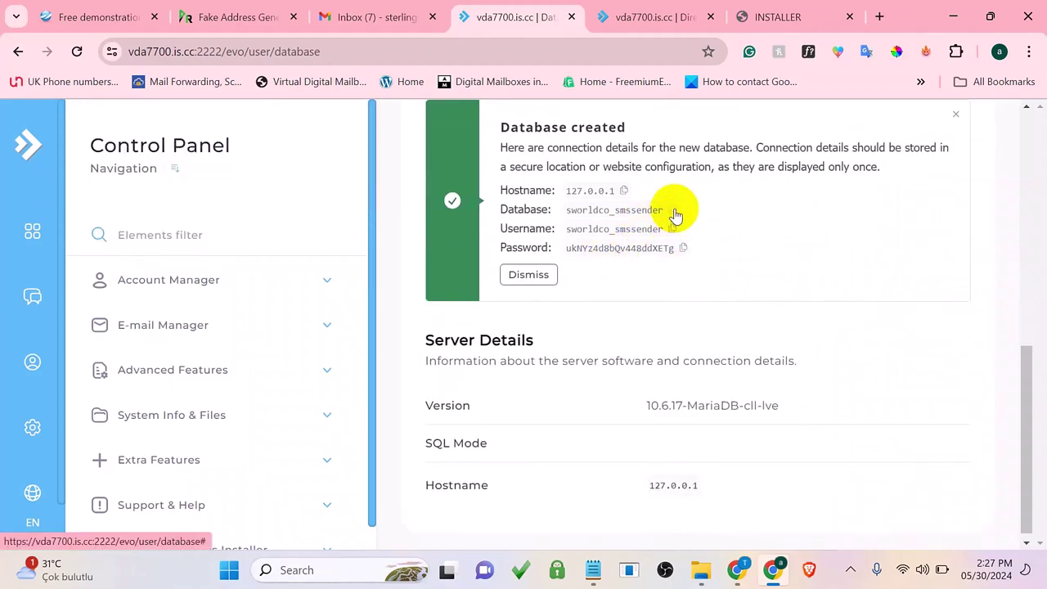
left_click(740, 15)
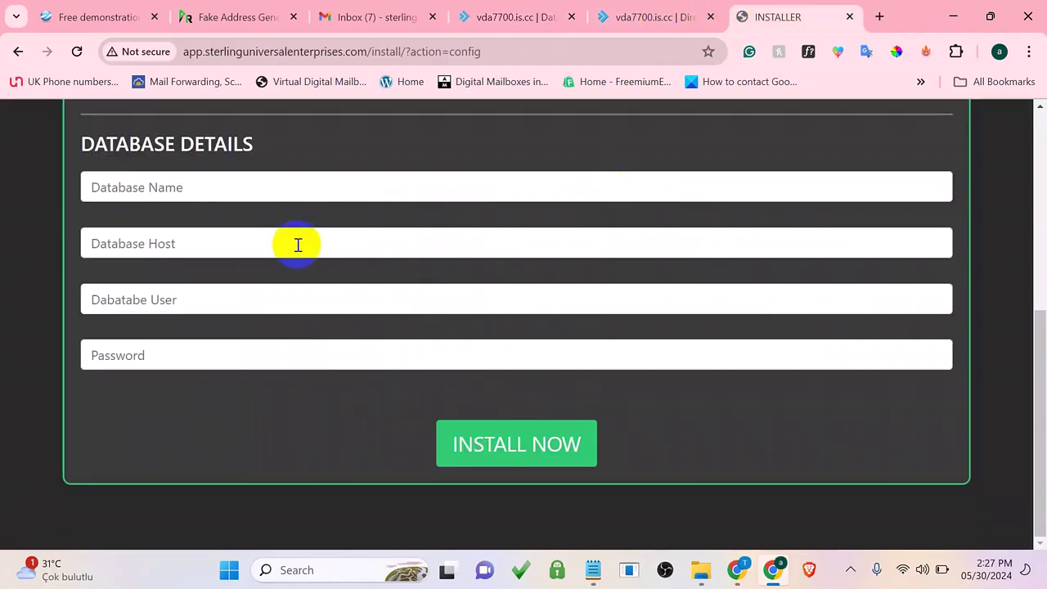
left_click(164, 188)
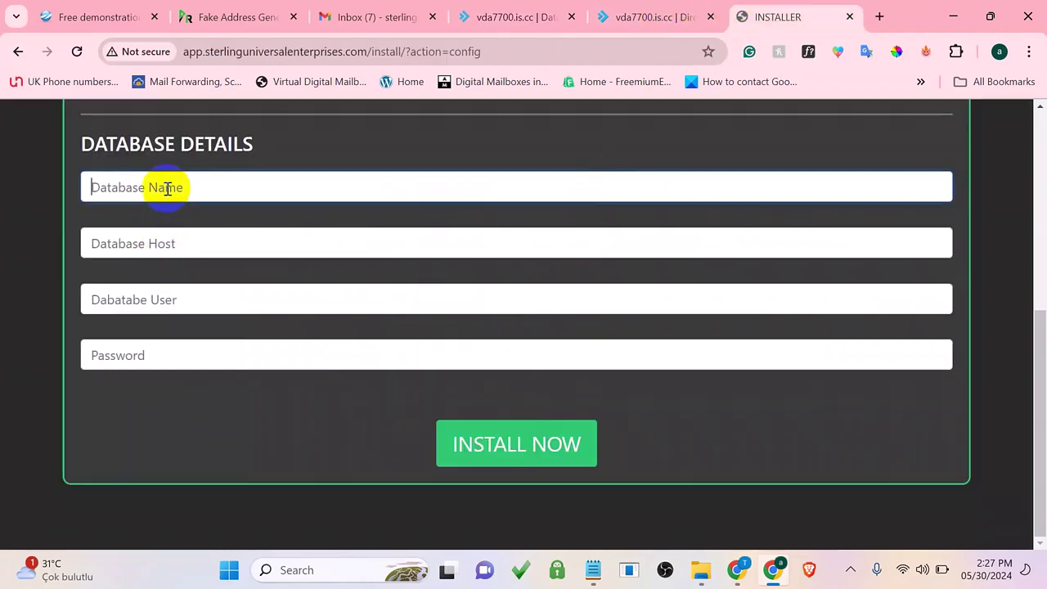
right_click(167, 190)
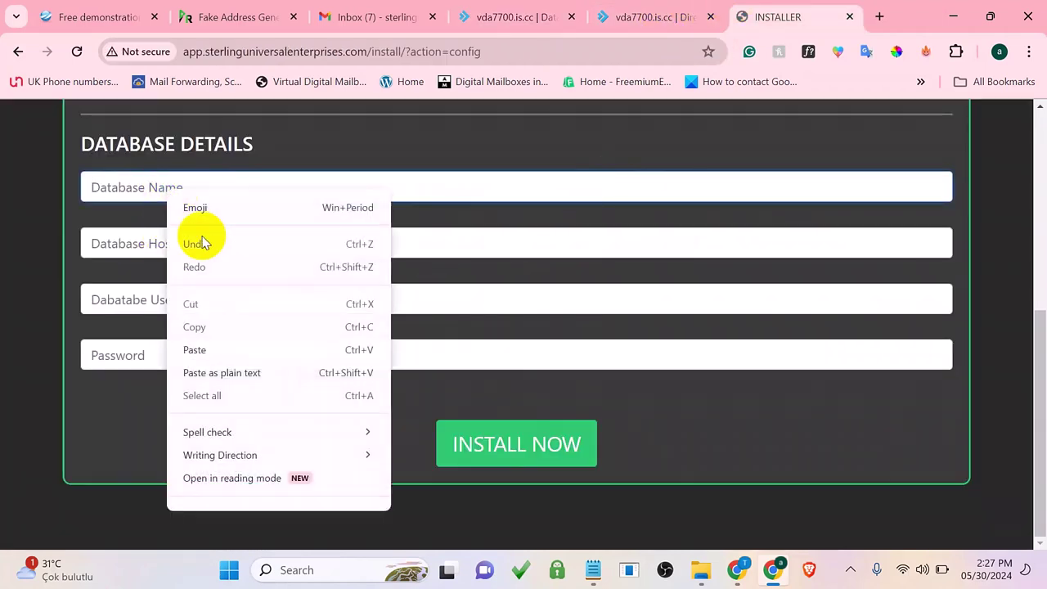
left_click(211, 351)
left_click(181, 300)
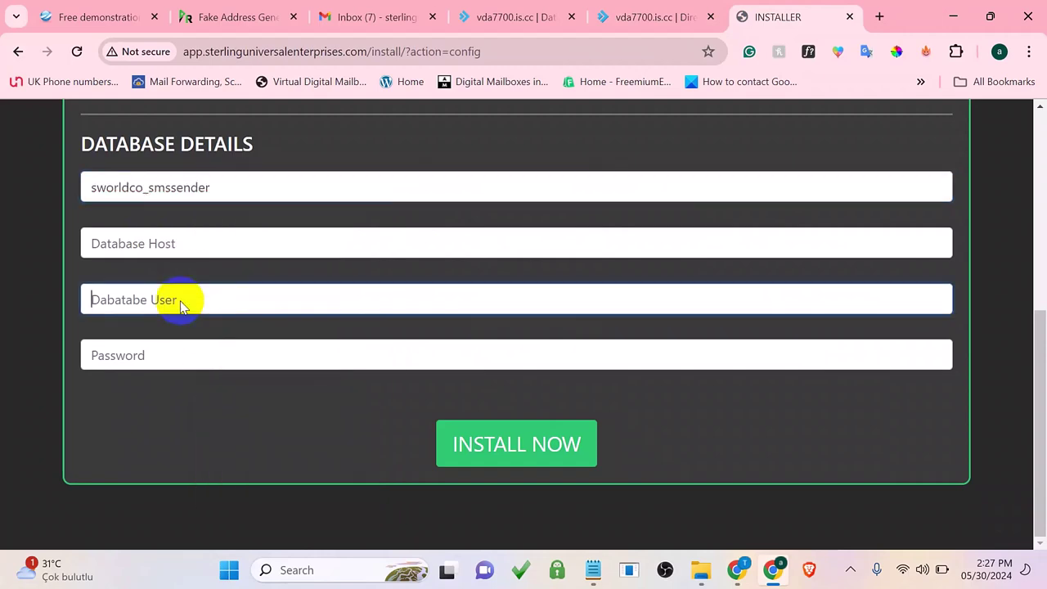
right_click(181, 301)
left_click(210, 202)
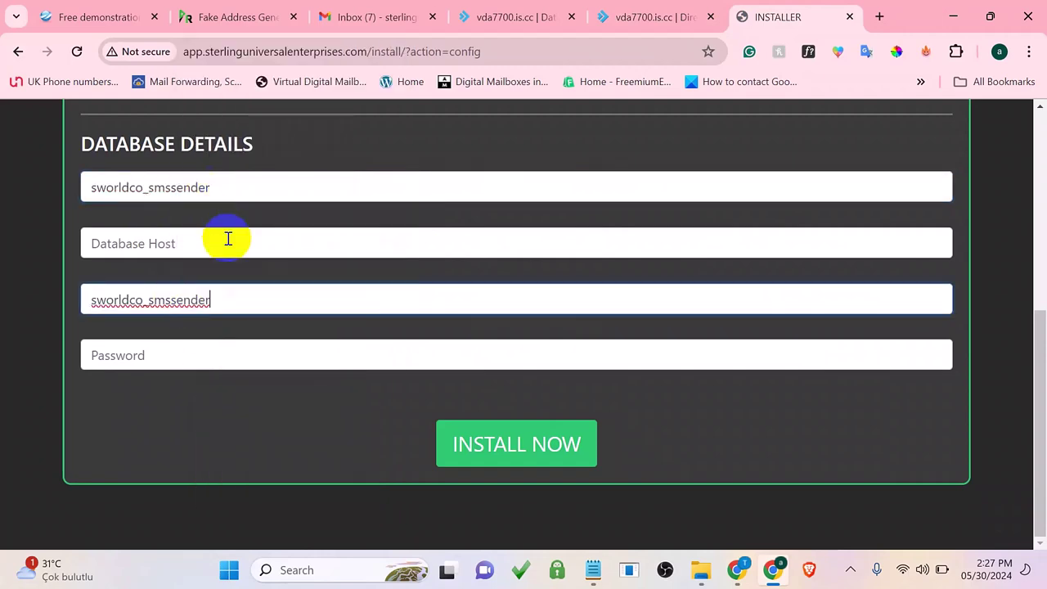
Copy the generated database password from the control panel and paste it into the installer's Password field.
left_click(563, 23)
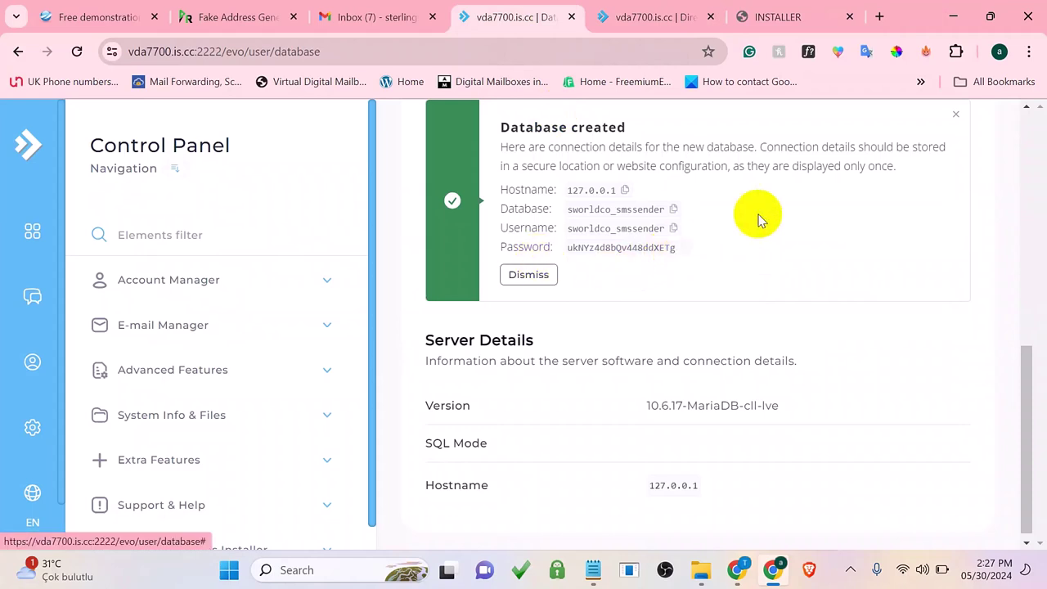
left_click(781, 18)
left_click(201, 352)
right_click(203, 352)
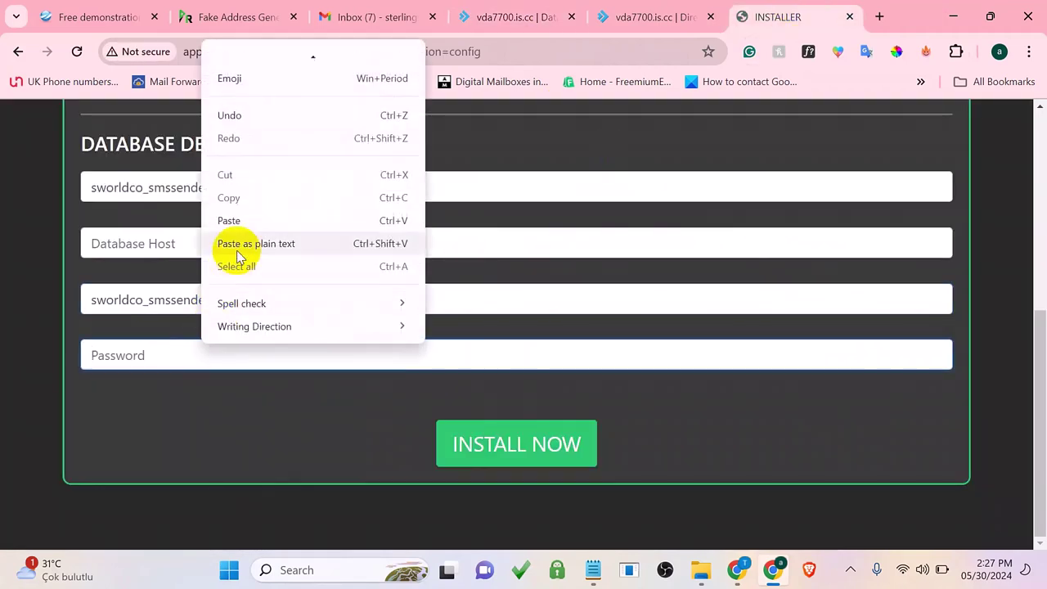
left_click(237, 222)
Set the installer's Database Host to localhost and run the installation.
left_click(175, 249)
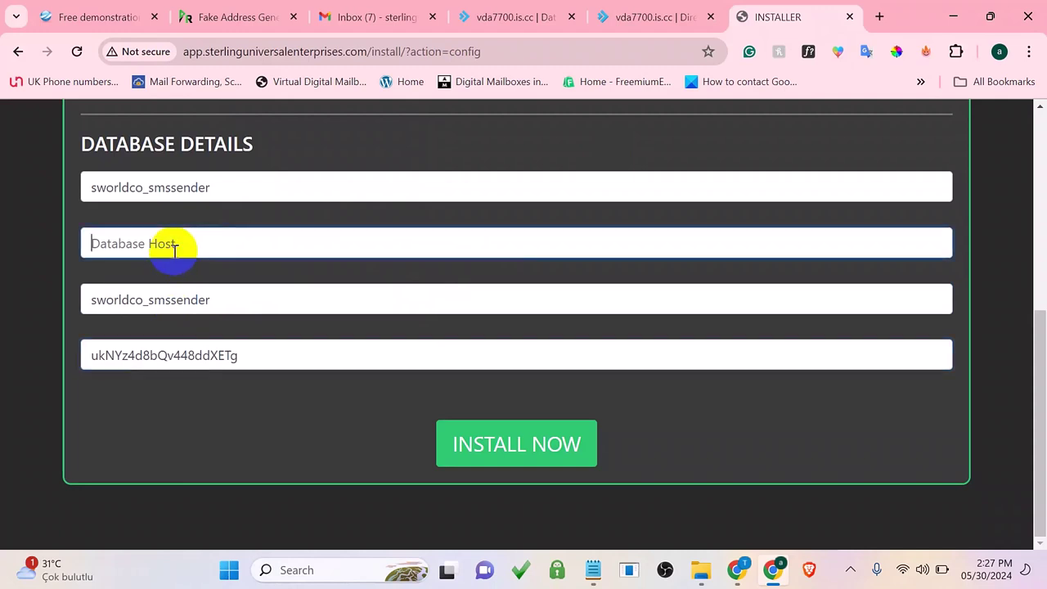
type("localhost")
left_click(461, 442)
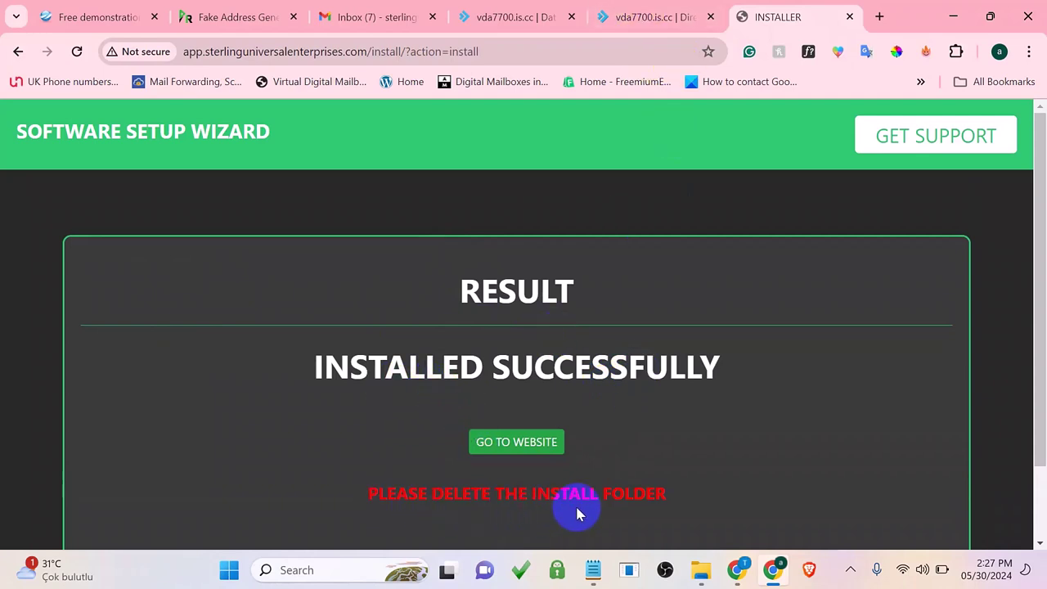
In the file manager, return to public_html and rename the install folder by appending extra l's to its name.
left_click(651, 16)
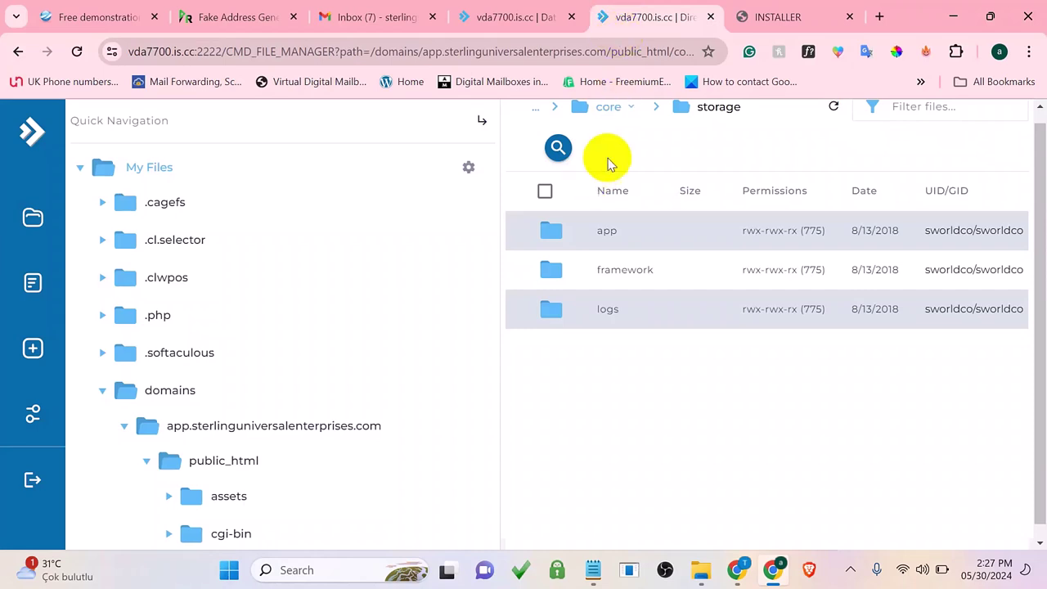
left_click(607, 125)
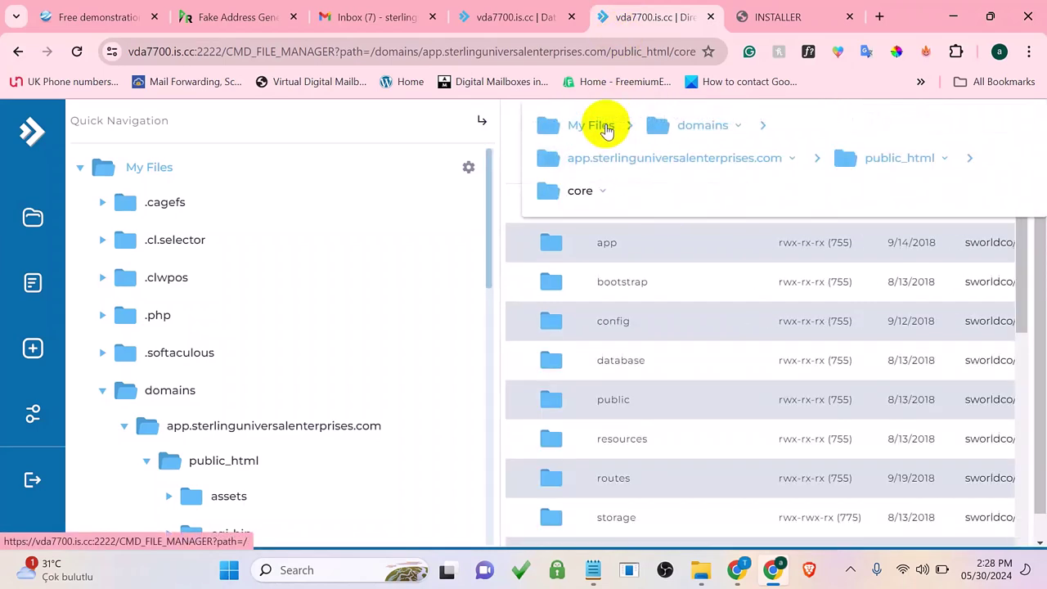
scroll(644, 401, "down", 2)
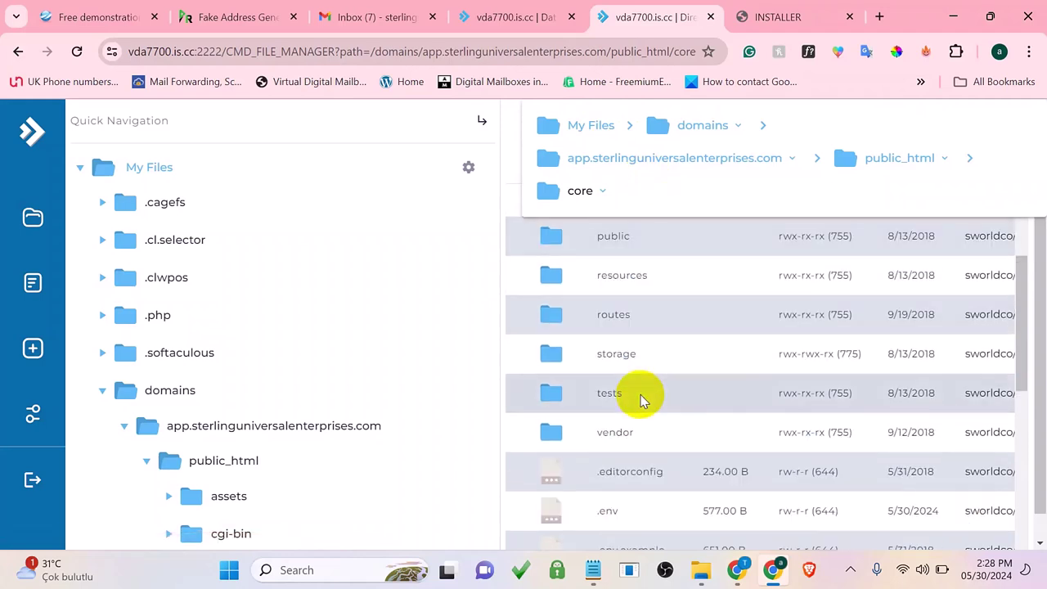
scroll(642, 400, "up", 2)
left_click(874, 160)
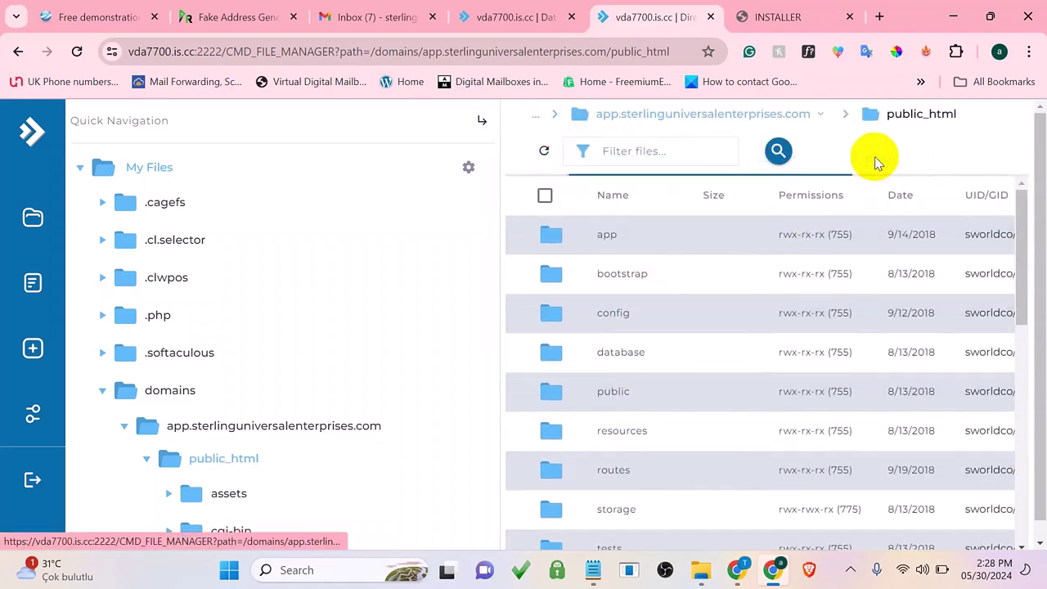
right_click(631, 391)
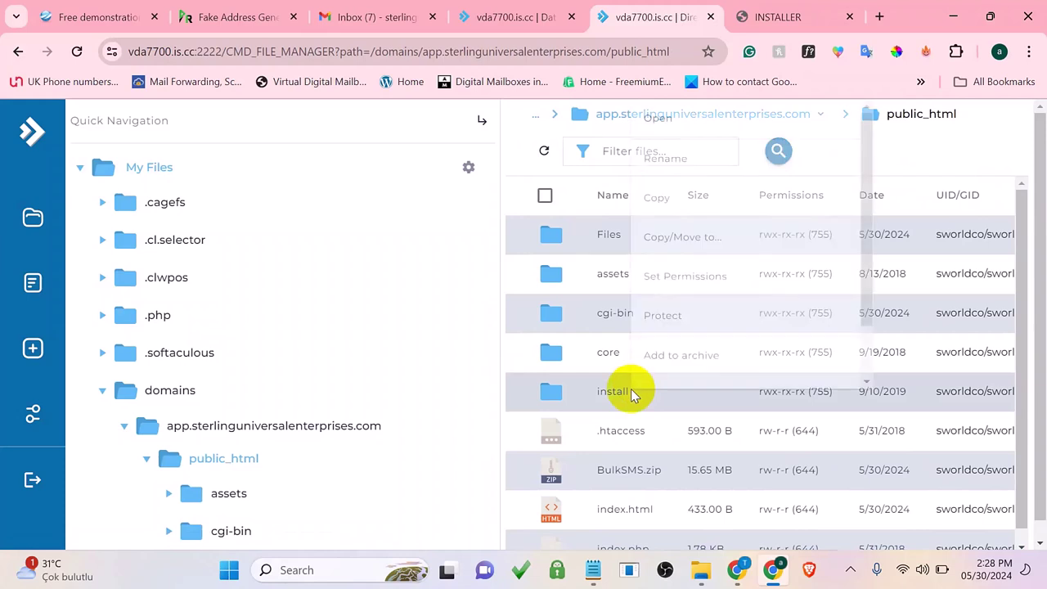
scroll(696, 298, "down", 1)
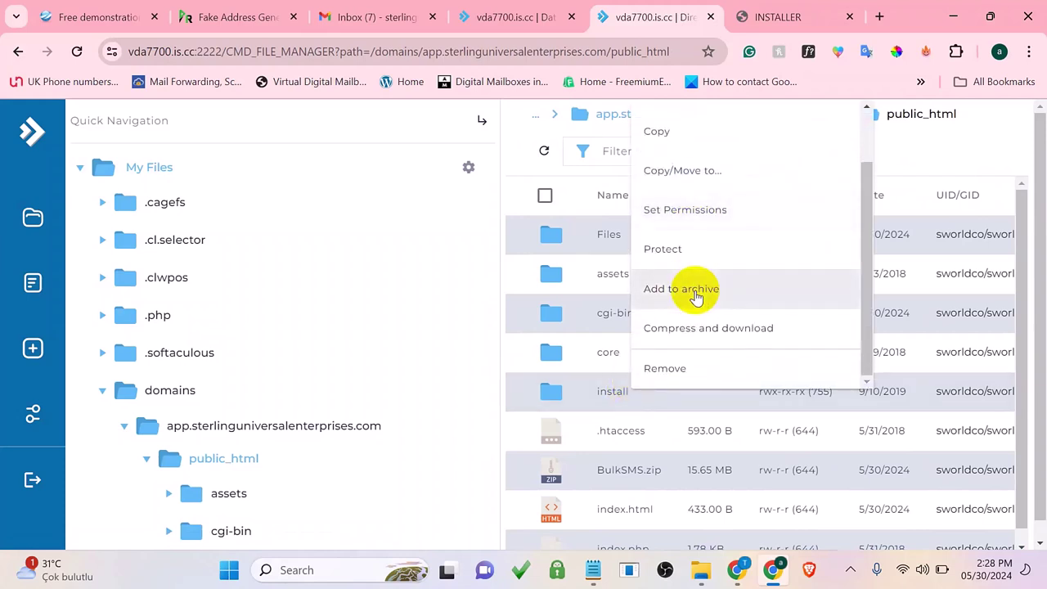
scroll(697, 298, "up", 1)
left_click(684, 158)
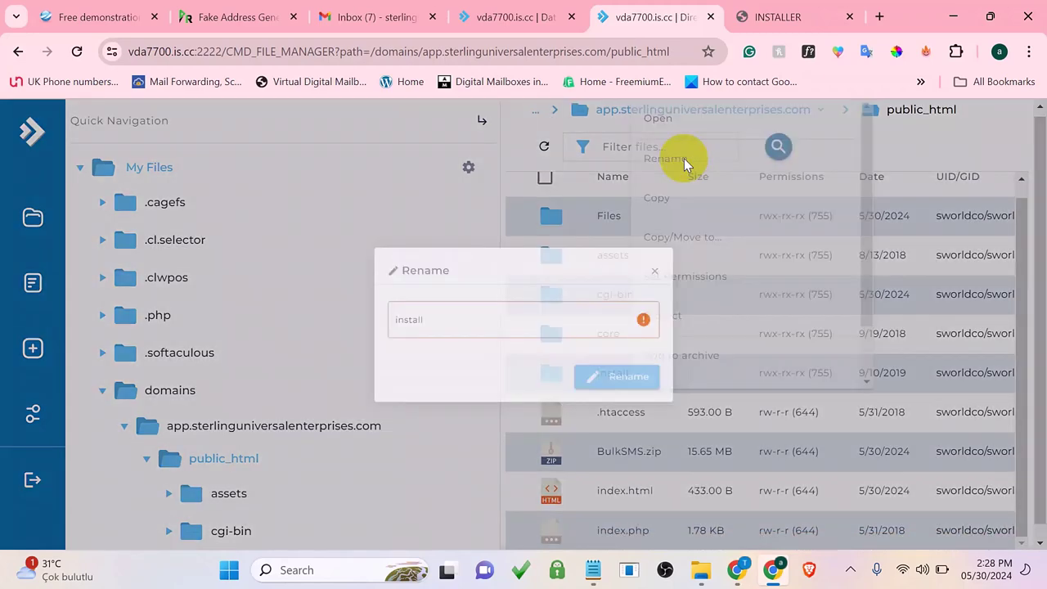
left_click(568, 307)
type("lllllllll")
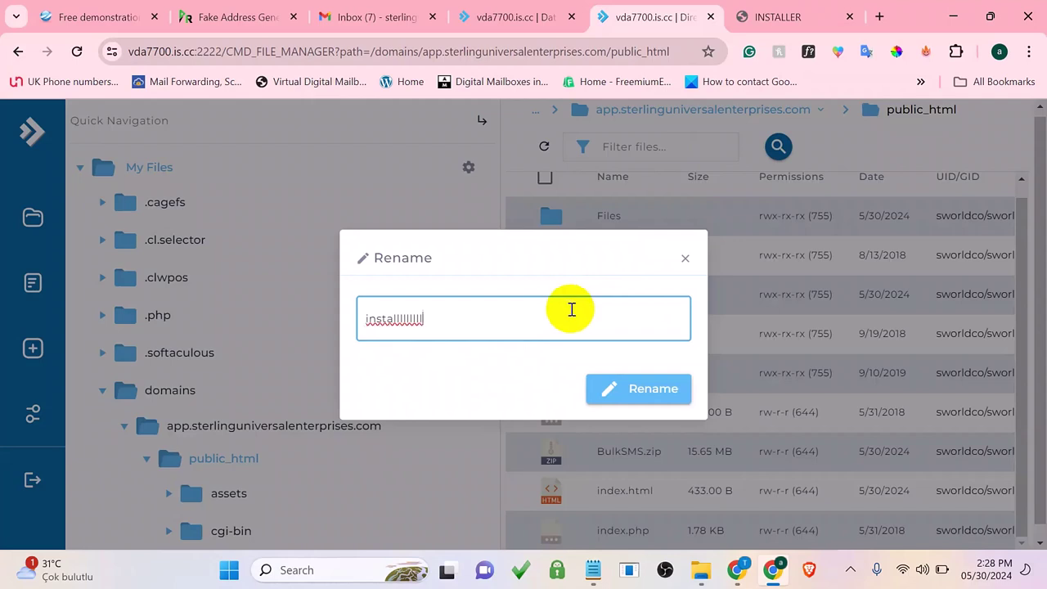
left_click(653, 393)
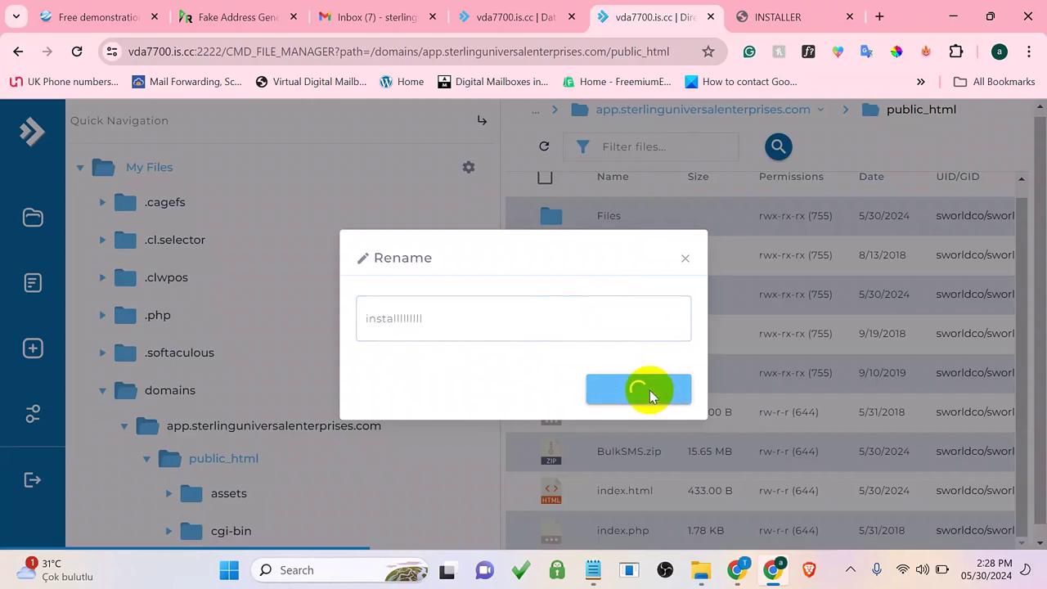
Open the installed website from the installer's result page.
left_click(745, 28)
left_click(512, 448)
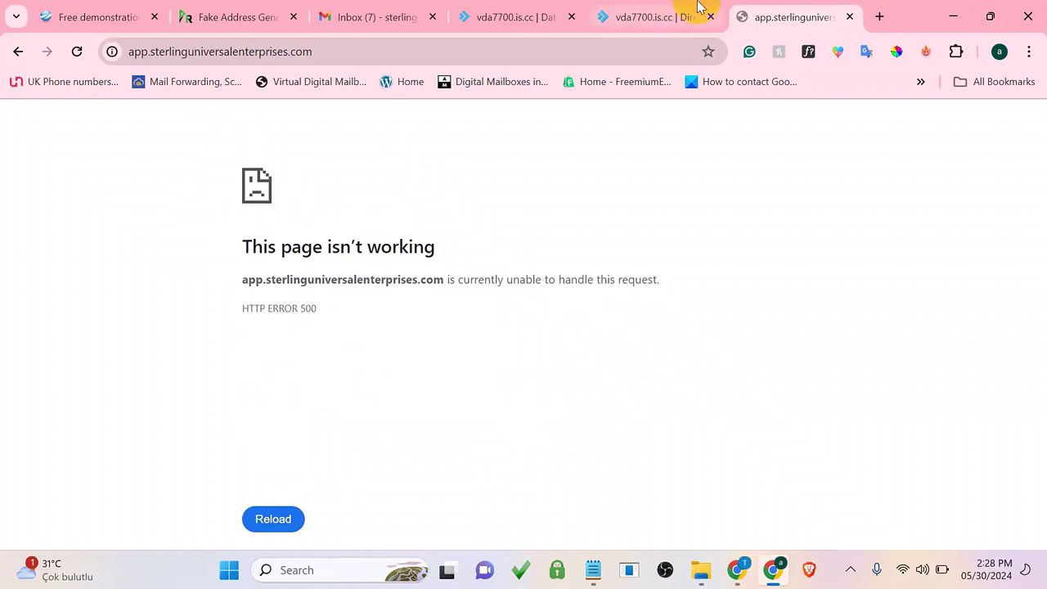
In the hosting control panel, search for "php" and open the Select PHP version page.
left_click(526, 16)
scroll(617, 175, "up", 6)
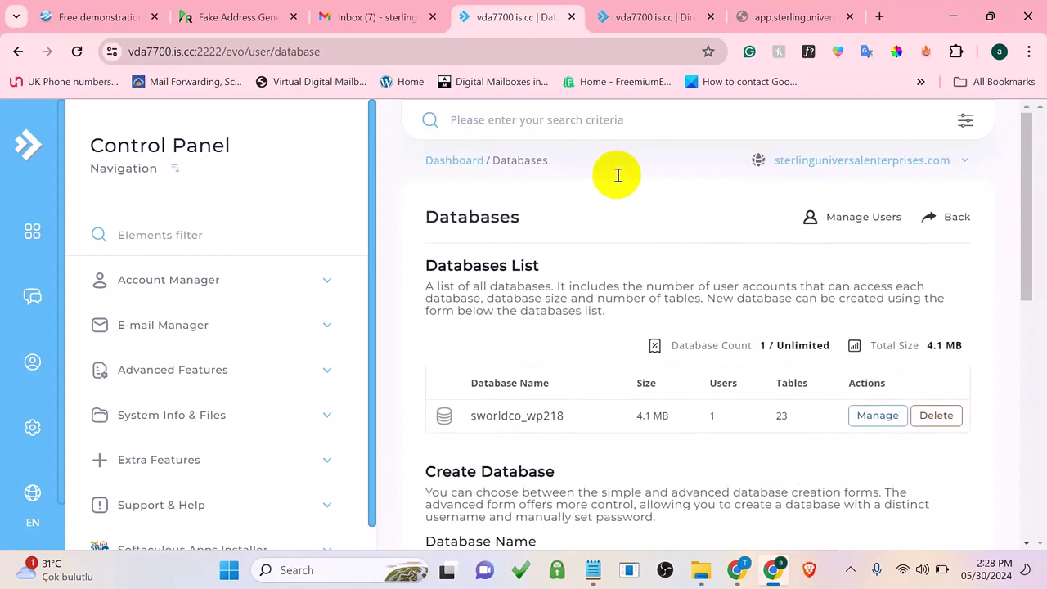
left_click(619, 121)
type("php")
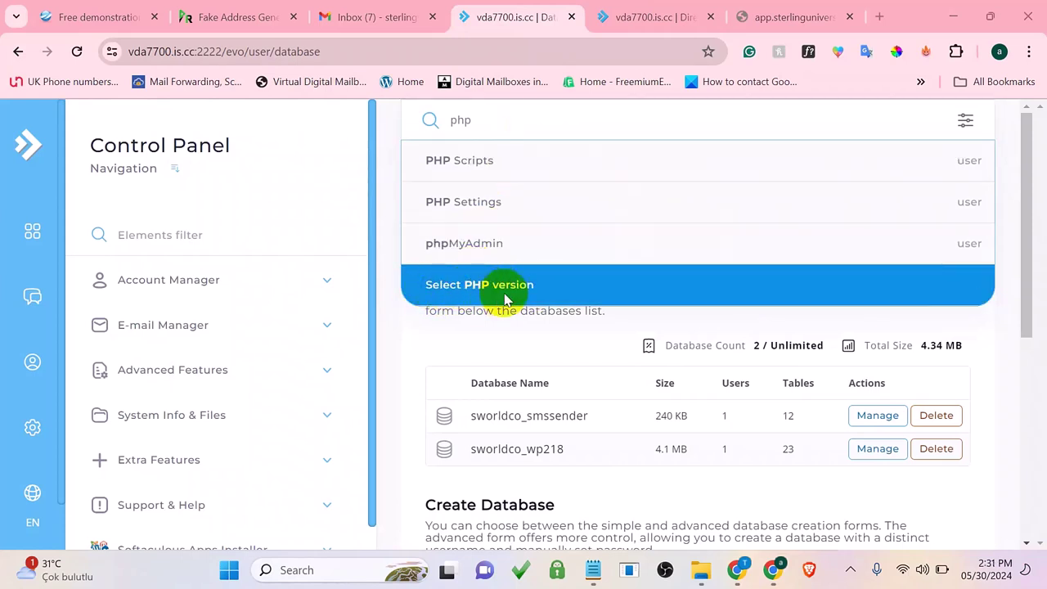
left_click(478, 288)
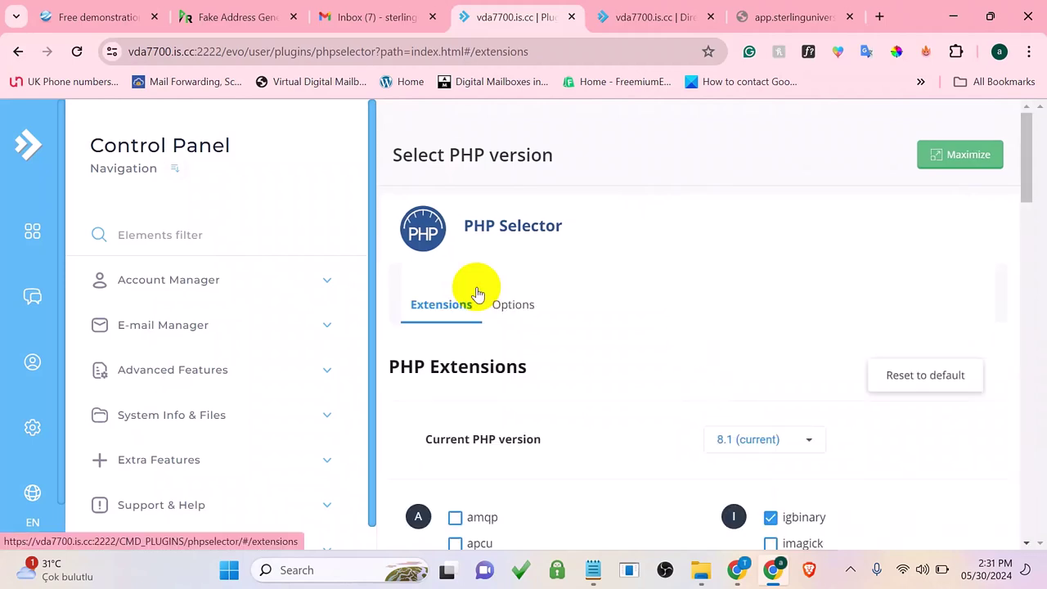
Change the hosting account's PHP version to 7.4 and apply it.
left_click(725, 437)
scroll(699, 337, "down", 2)
scroll(753, 450, "down", 2)
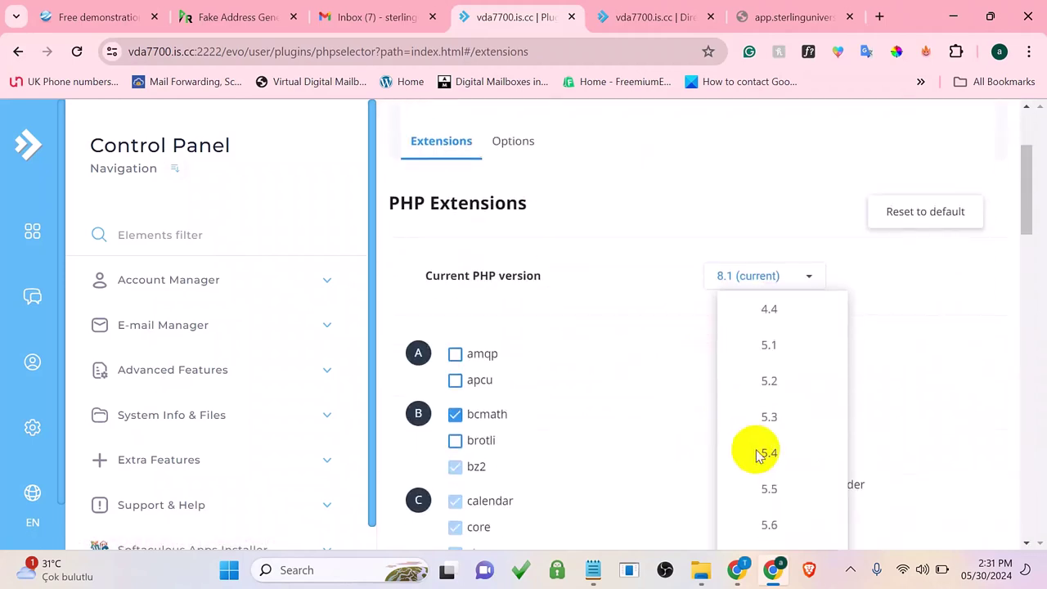
scroll(769, 480, "down", 3)
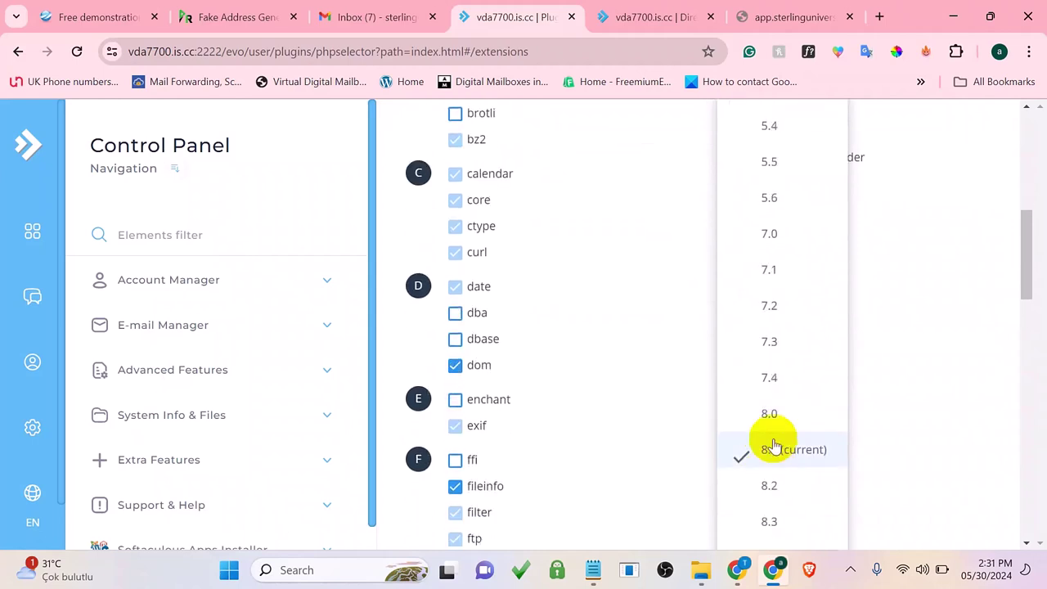
left_click(772, 374)
scroll(753, 270, "up", 3)
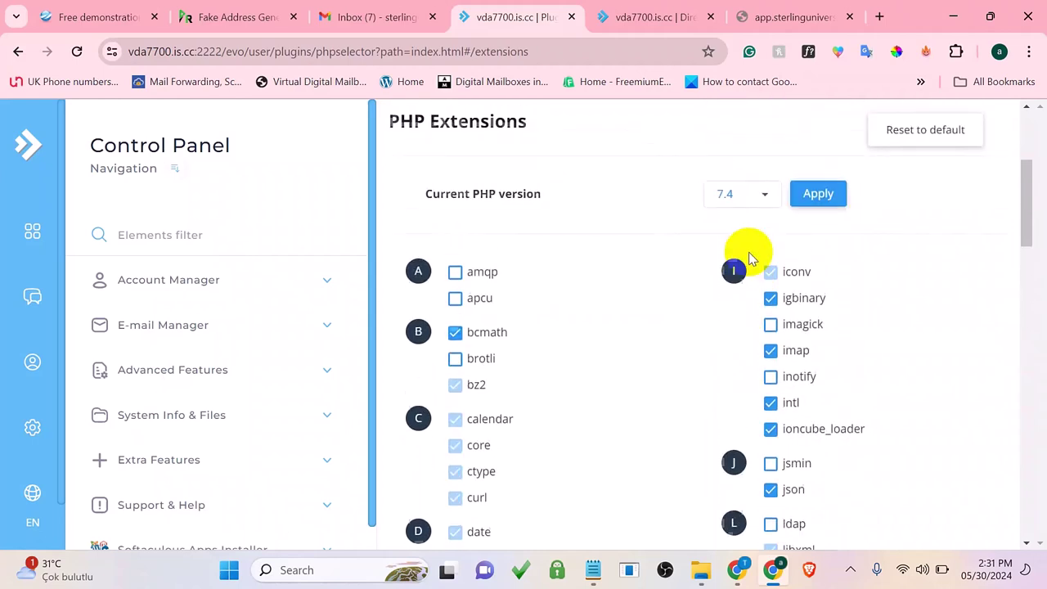
left_click(805, 196)
scroll(597, 245, "up", 2)
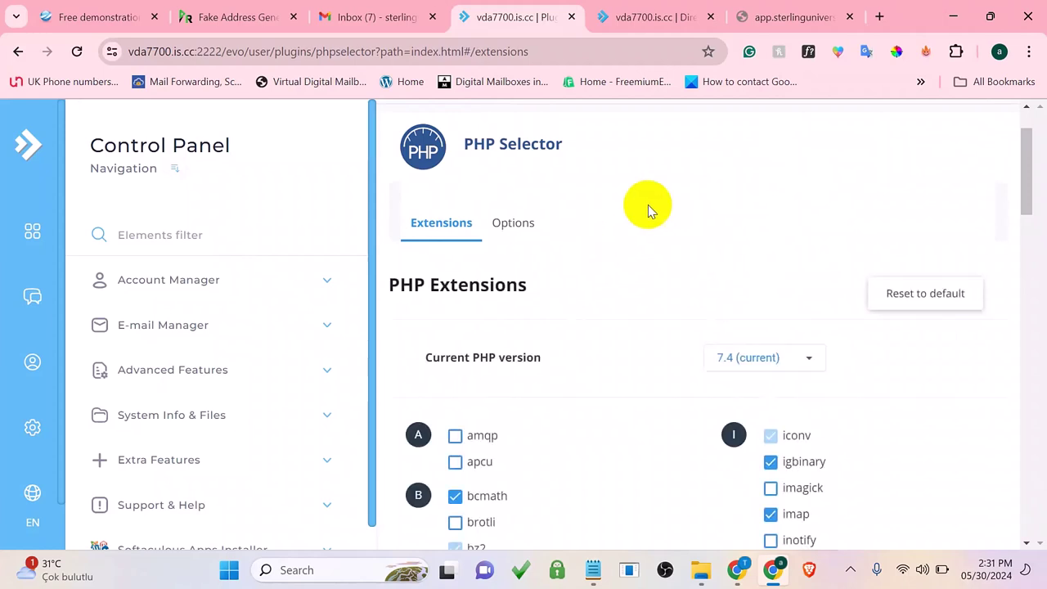
Reload the installed website and open its account registration page in a new browser tab.
left_click(794, 16)
left_click(77, 54)
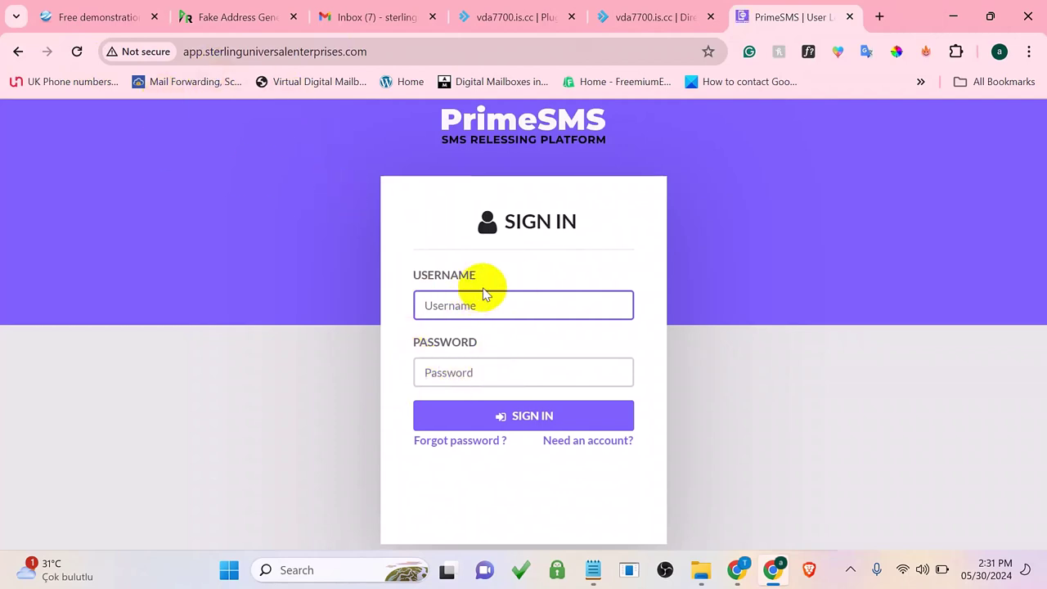
right_click(580, 441)
left_click(632, 256)
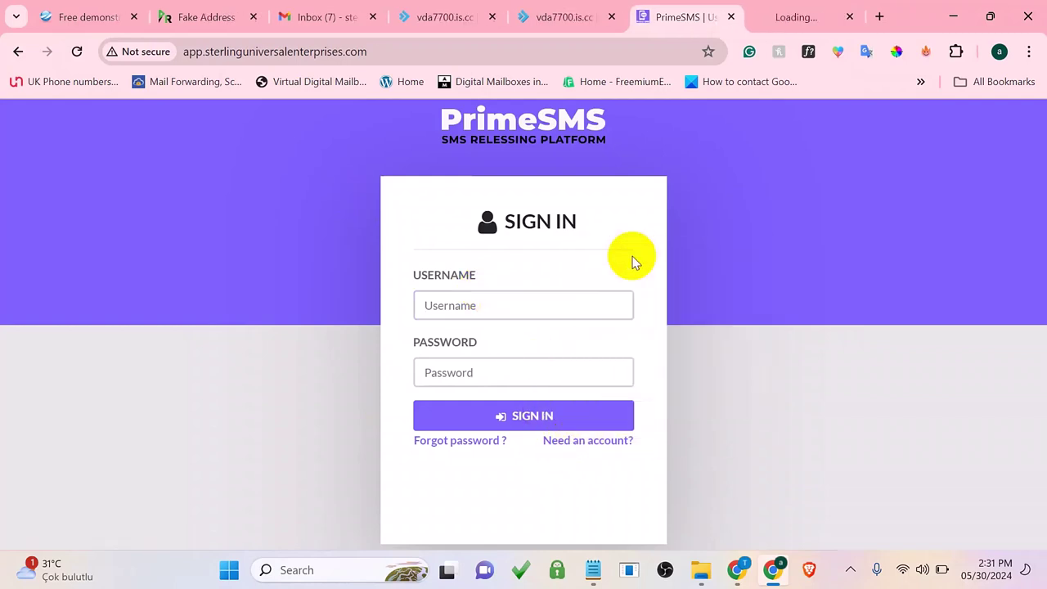
left_click(783, 17)
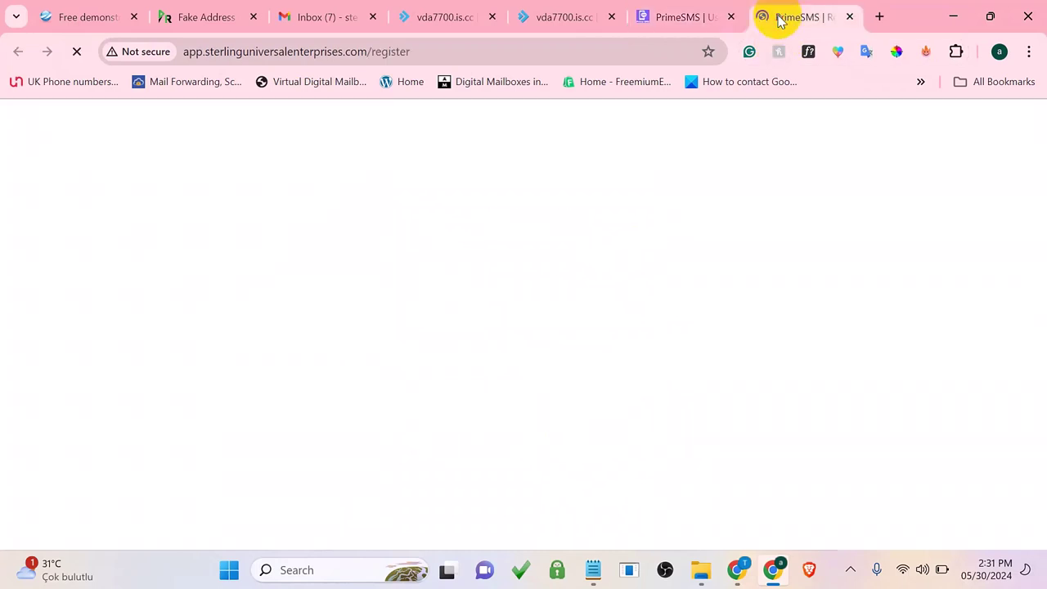
scroll(564, 393, "down", 2)
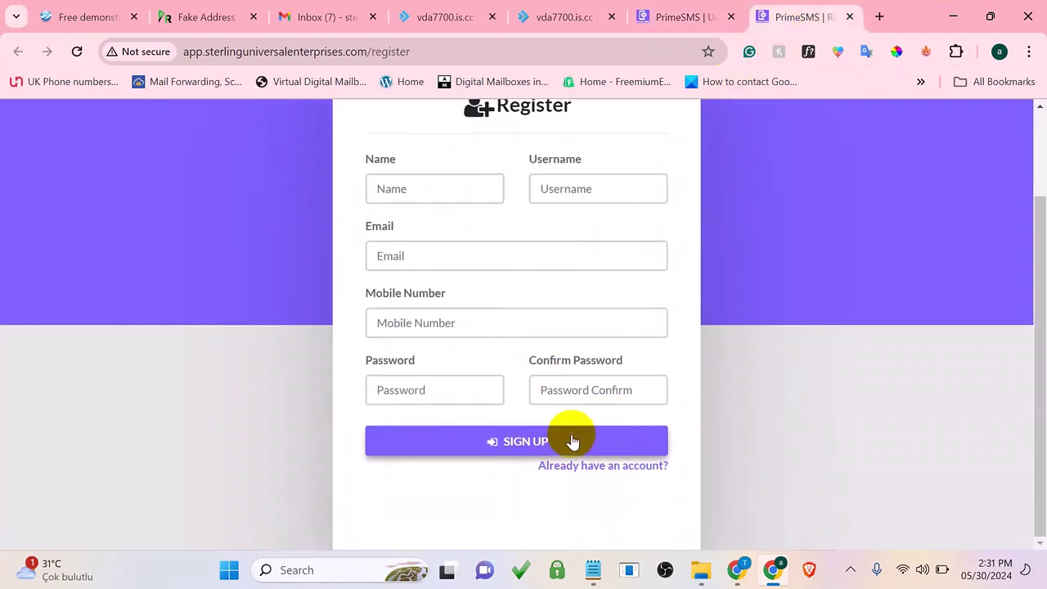
Replace "register" with "admin" in the site address to reach the admin dashboard, and open its Routing/Coverage page.
left_click_drag(411, 52, 374, 57)
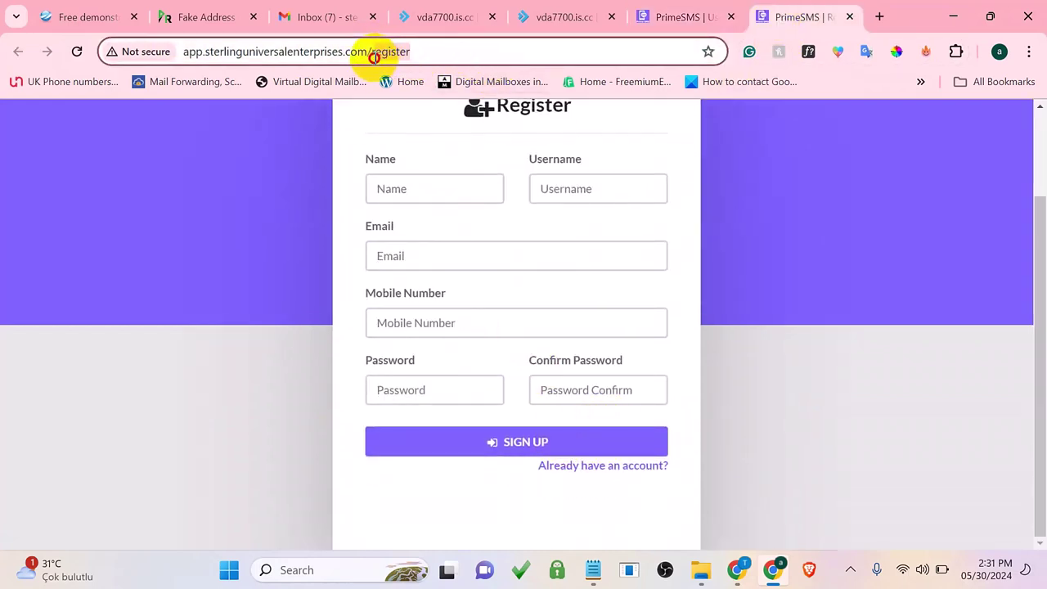
key("BackSpace")
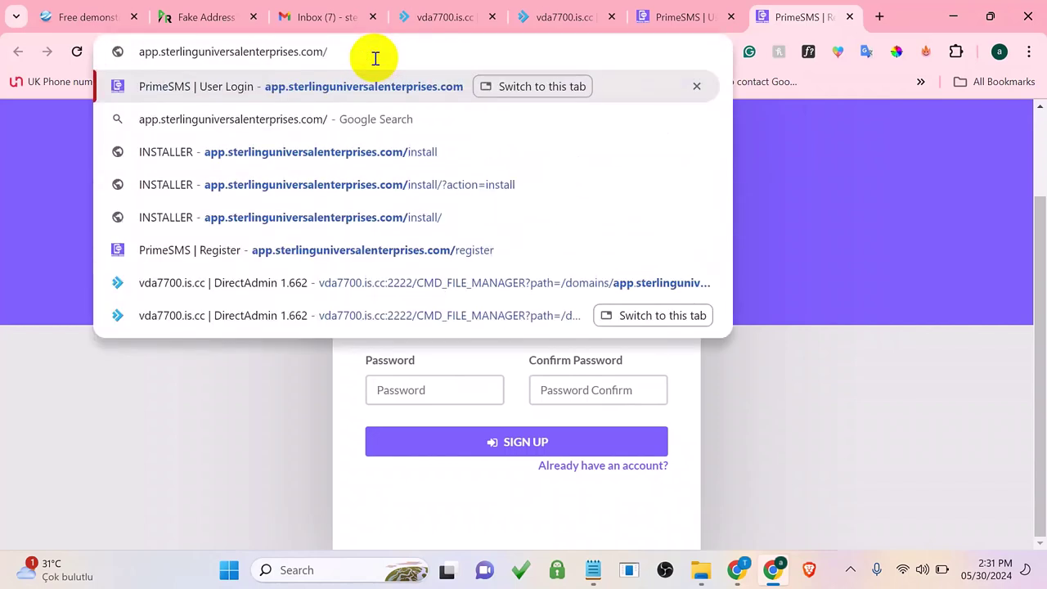
type("aadmin")
key("Return")
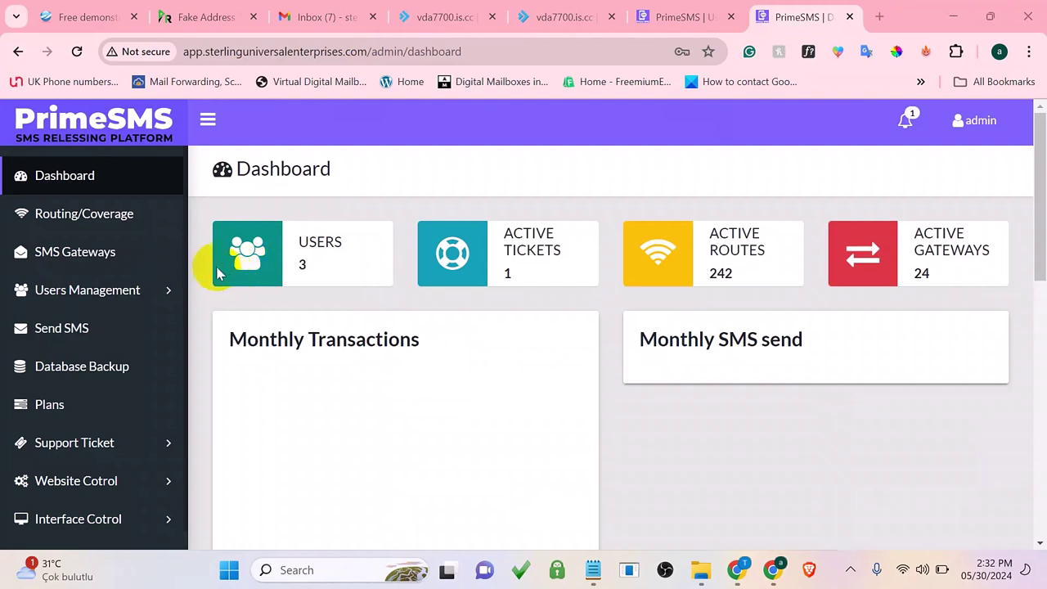
left_click(139, 214)
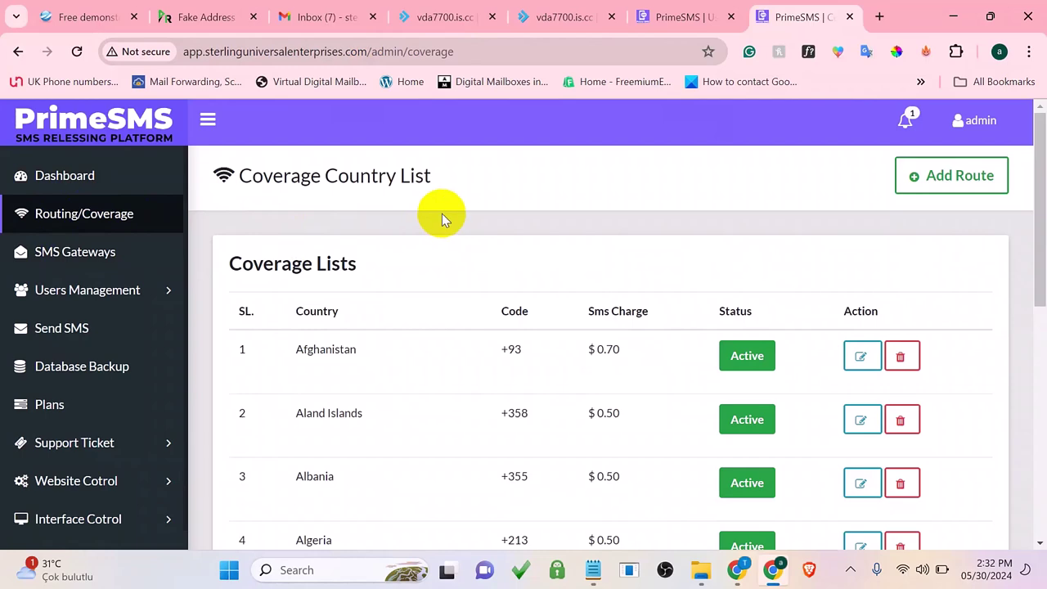
Look through the coverage country list, and open the SMS Gateways list to browse its pages 1 to 3.
scroll(626, 289, "down", 4)
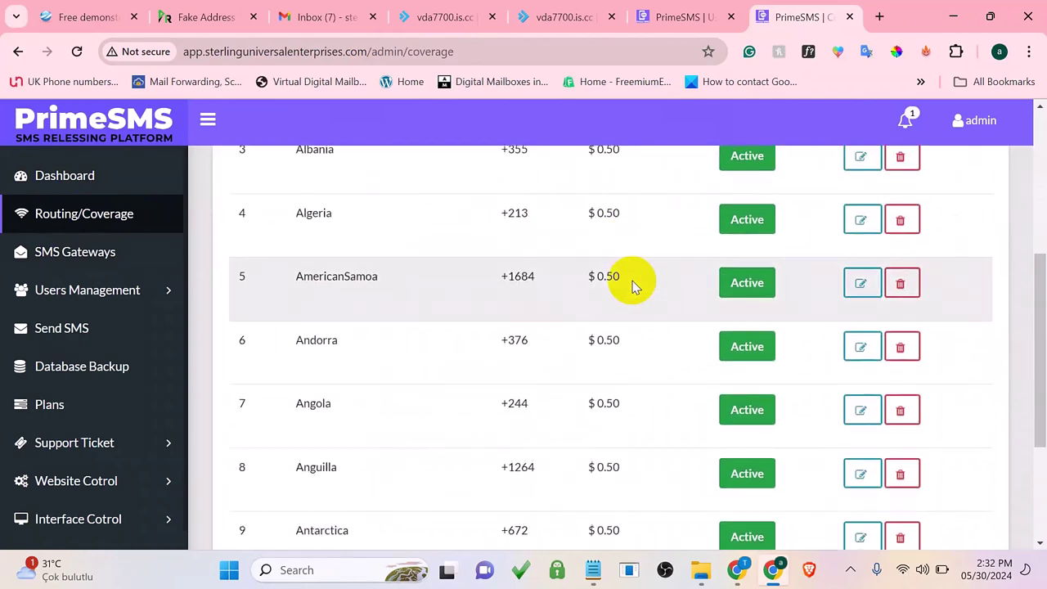
left_click(88, 265)
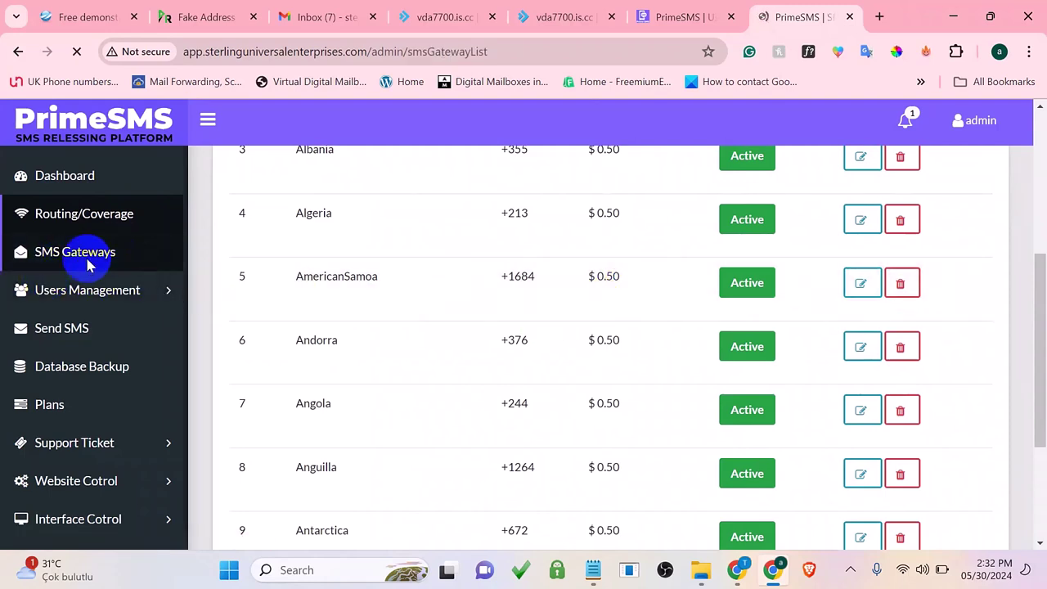
scroll(409, 238, "down", 2)
scroll(409, 238, "up", 2)
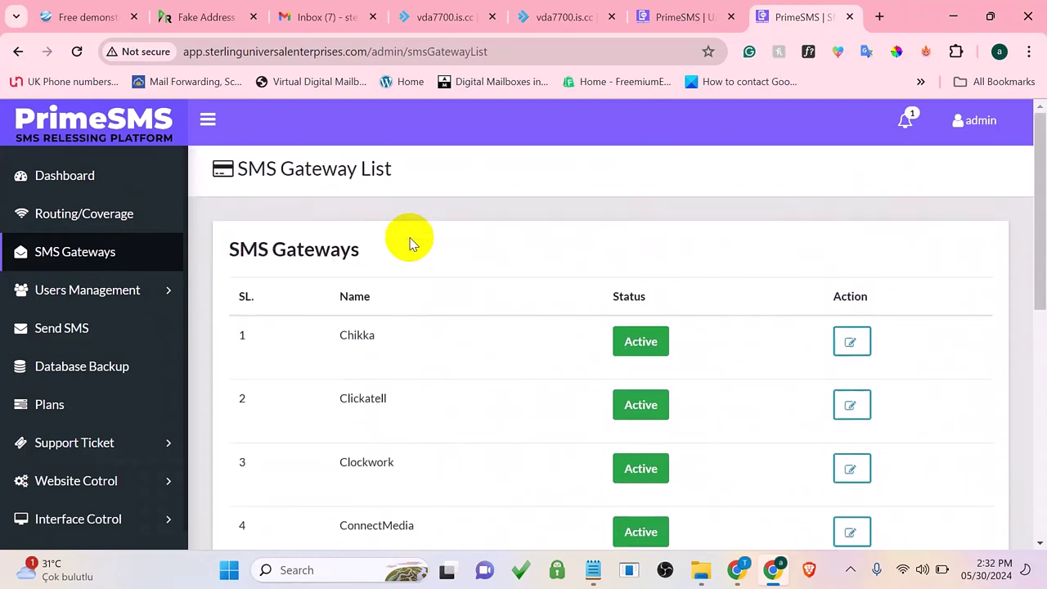
scroll(409, 229, "down", 1)
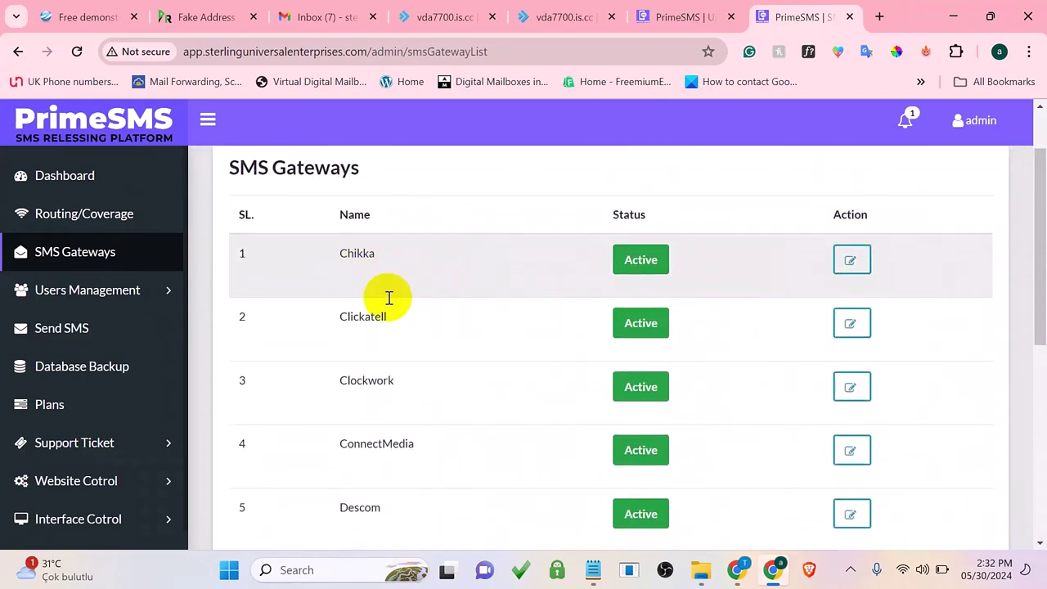
scroll(398, 332, "down", 1)
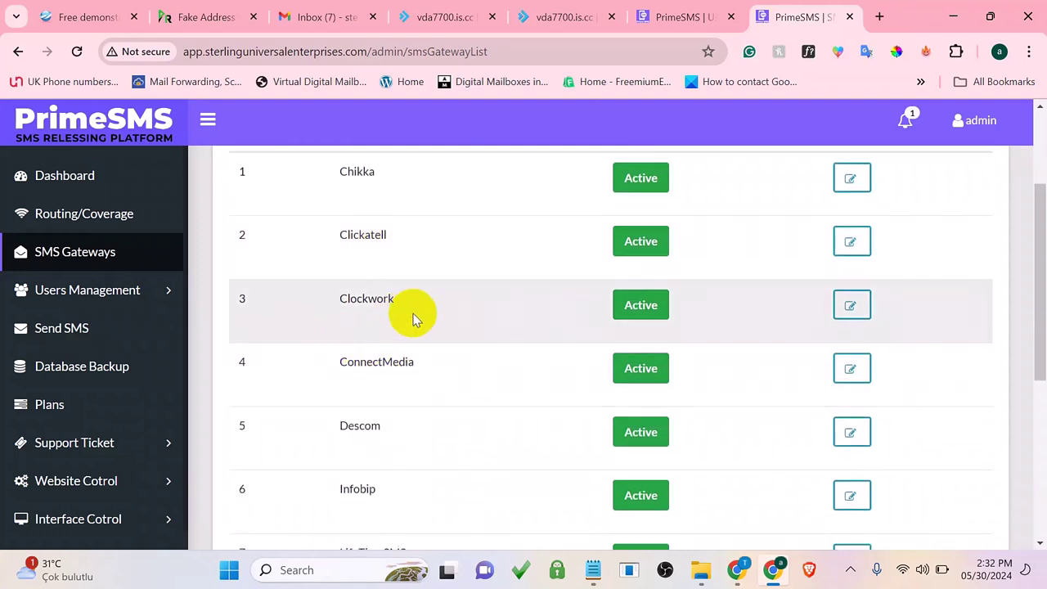
scroll(413, 318, "down", 1)
scroll(432, 325, "down", 1)
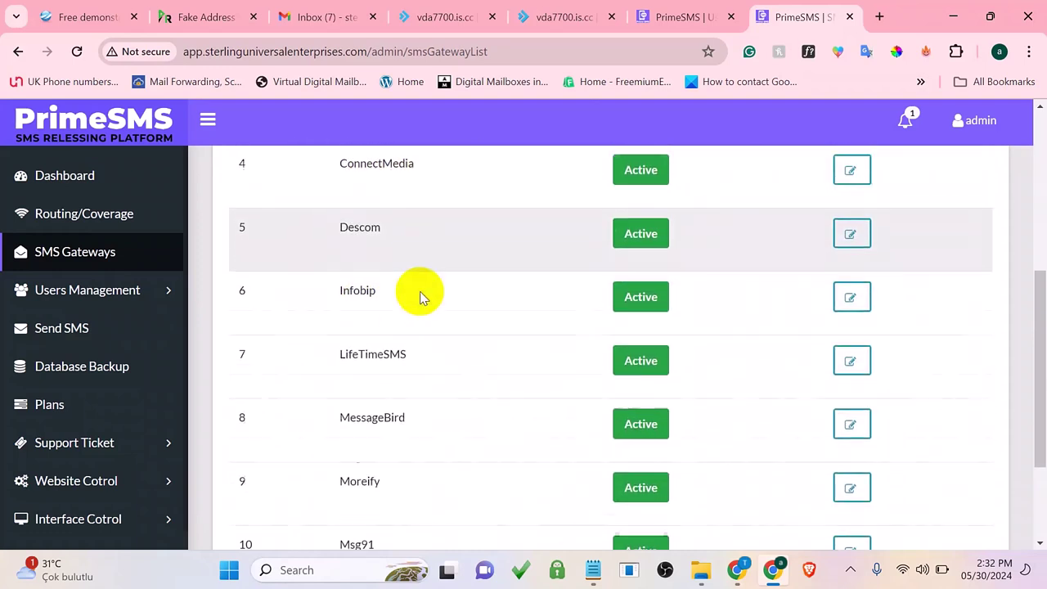
scroll(420, 297, "down", 2)
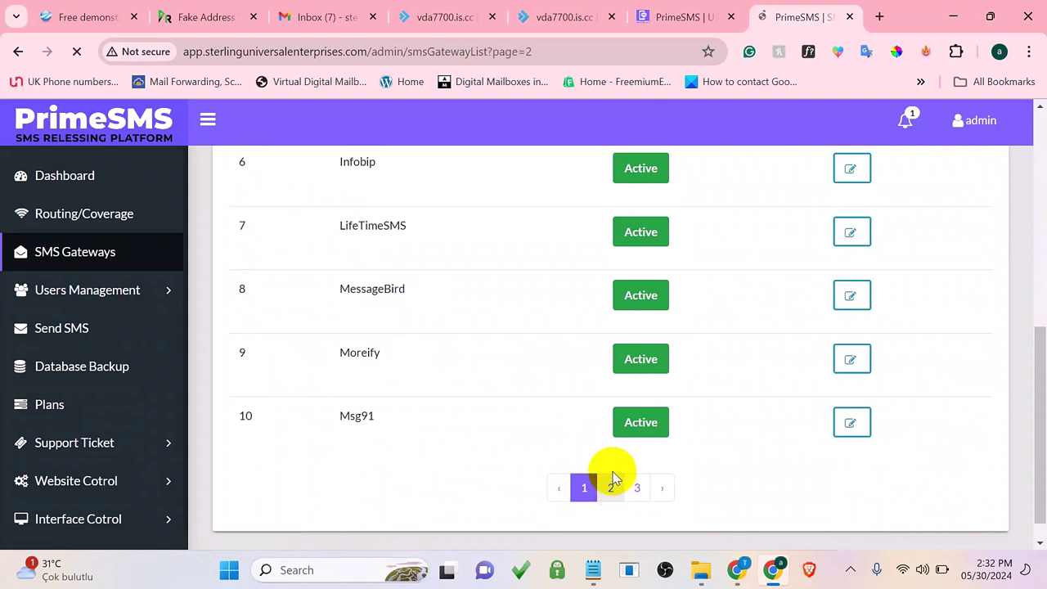
scroll(559, 290, "down", 3)
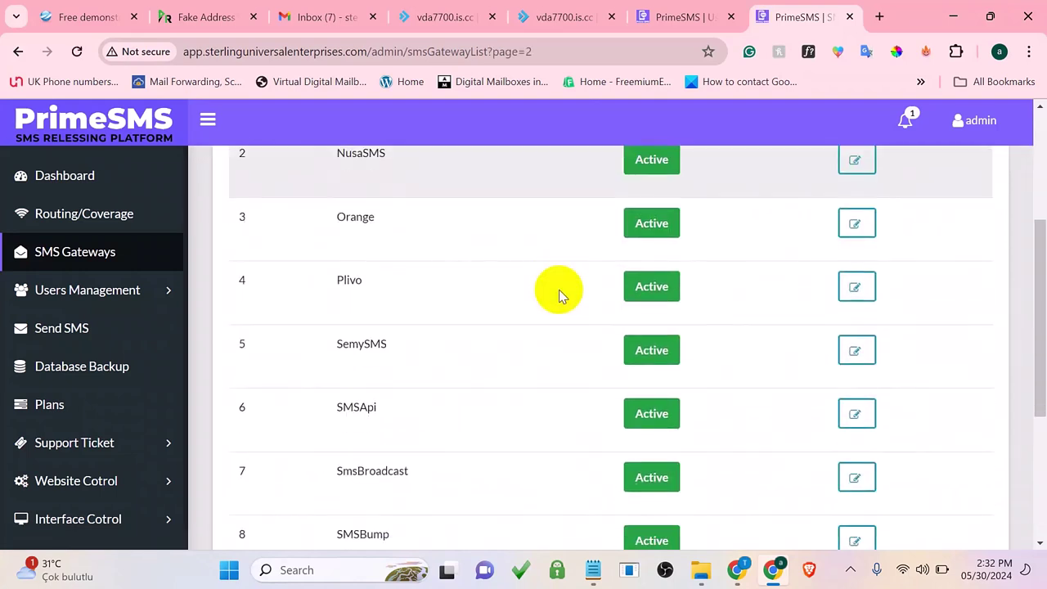
scroll(559, 290, "down", 1)
scroll(559, 292, "down", 3)
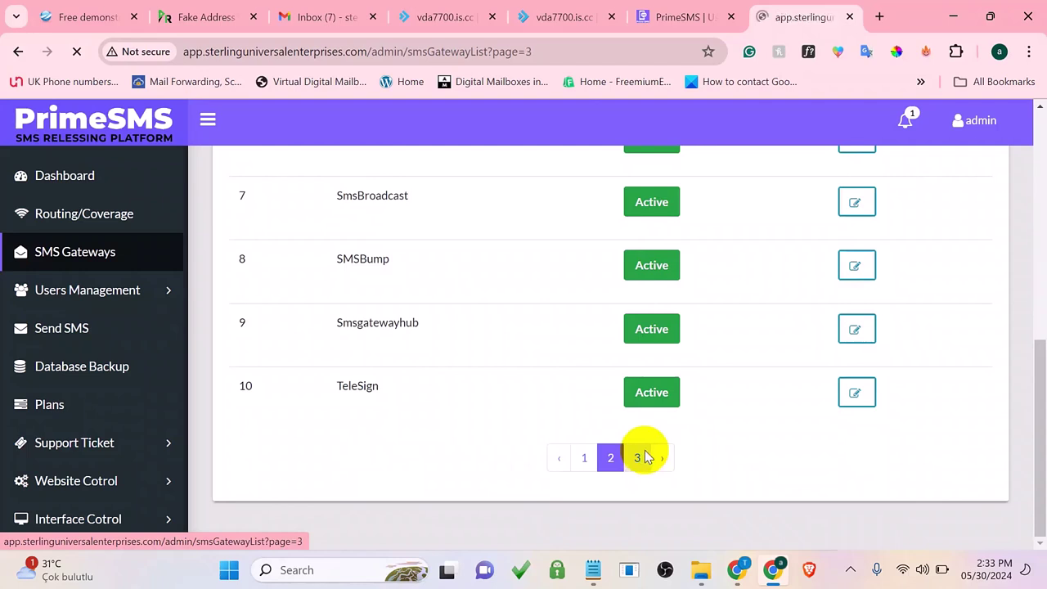
Open the Send SMS page and examine its recipient, file upload and message fields, and open the Plans page.
left_click(66, 335)
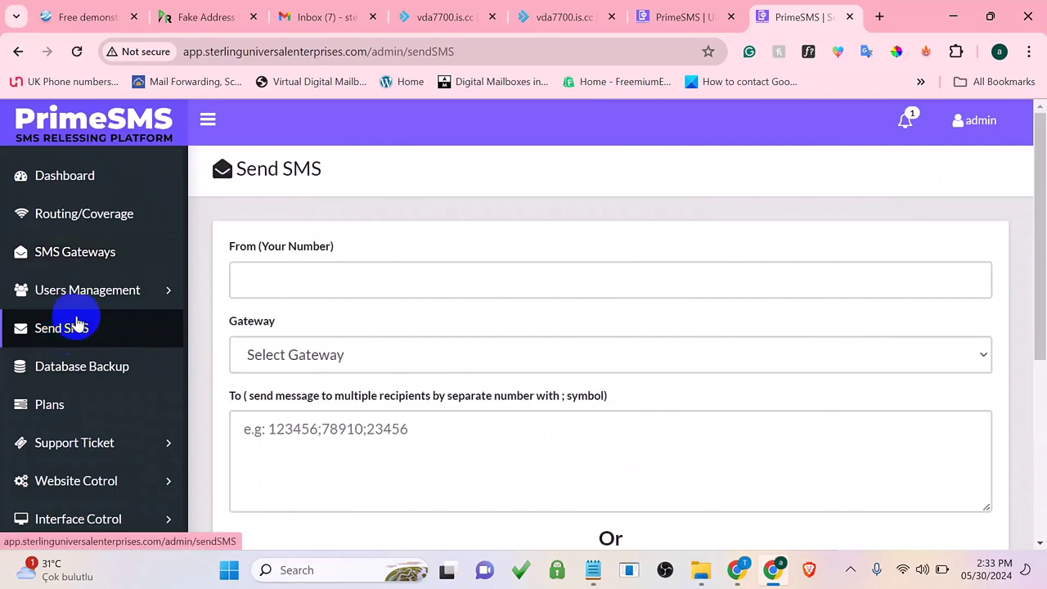
scroll(374, 304, "down", 4)
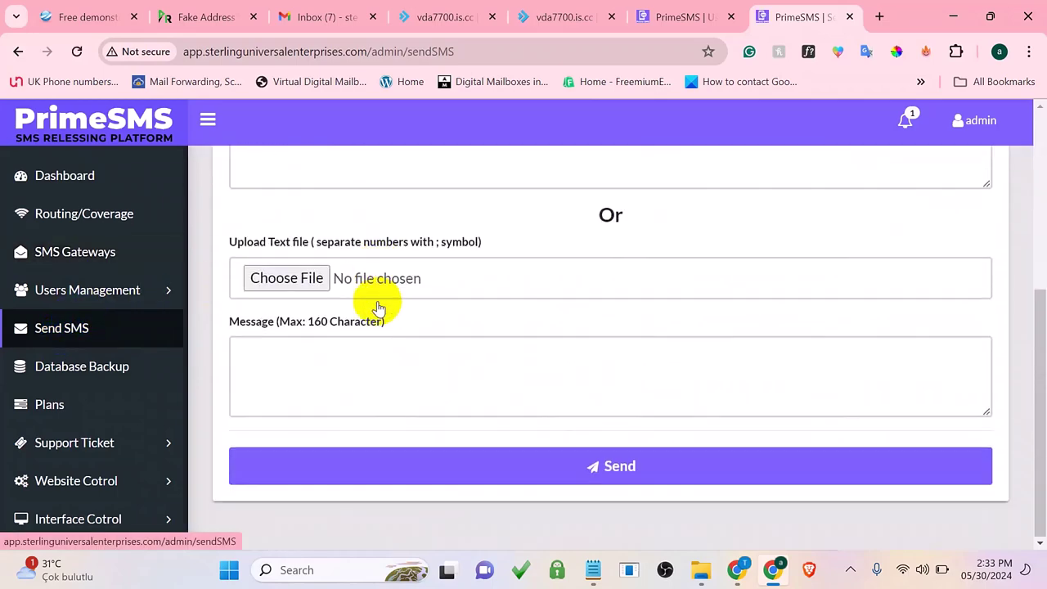
scroll(376, 294, "up", 3)
scroll(420, 277, "down", 3)
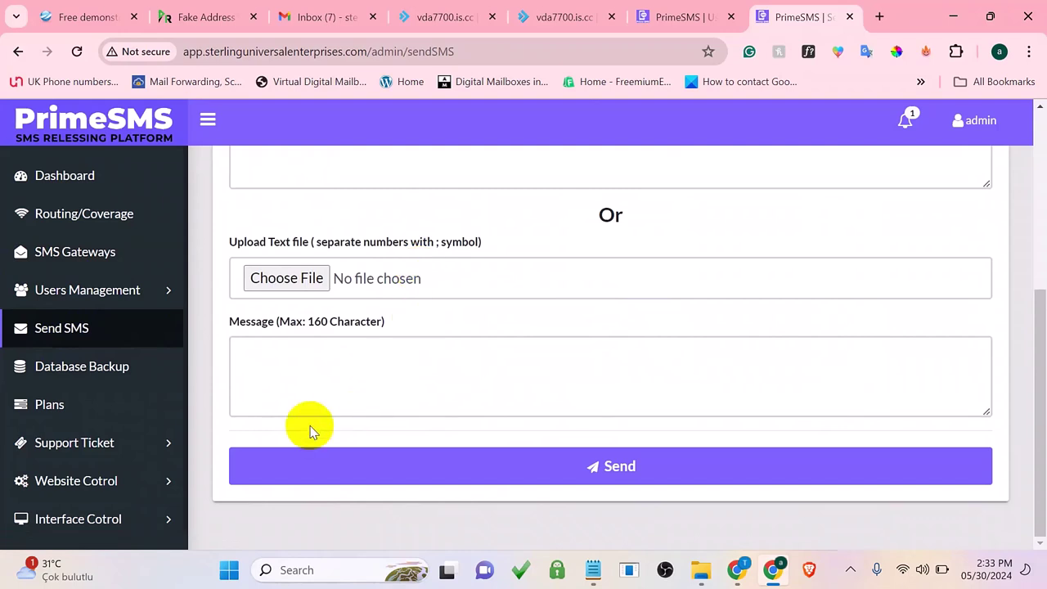
scroll(96, 360, "down", 1)
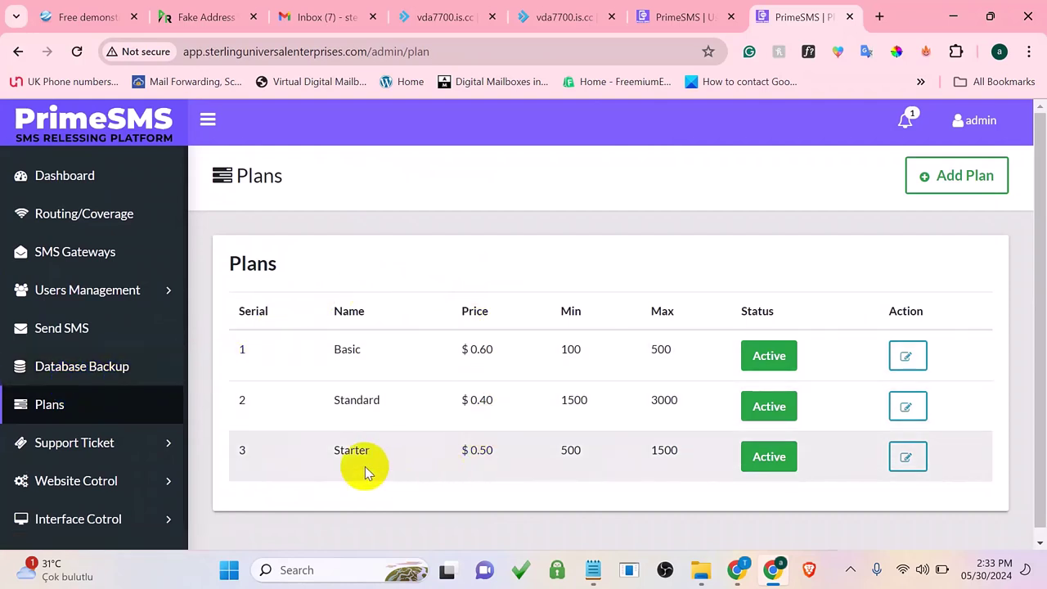
Open the Add Plan form, examine its fields down to the status setting, and cancel it without saving.
left_click(978, 176)
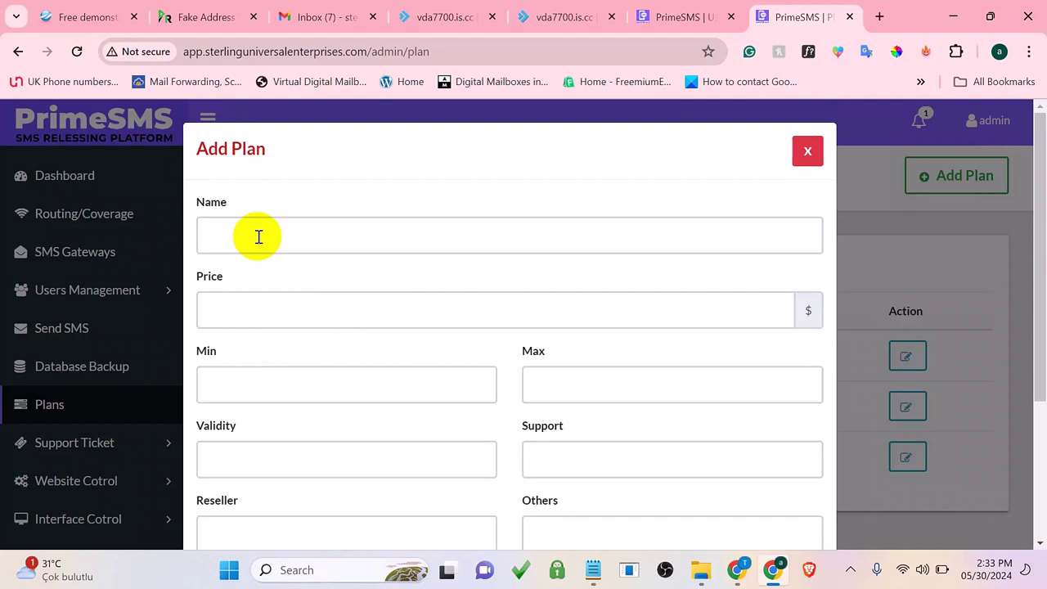
scroll(278, 245, "down", 1)
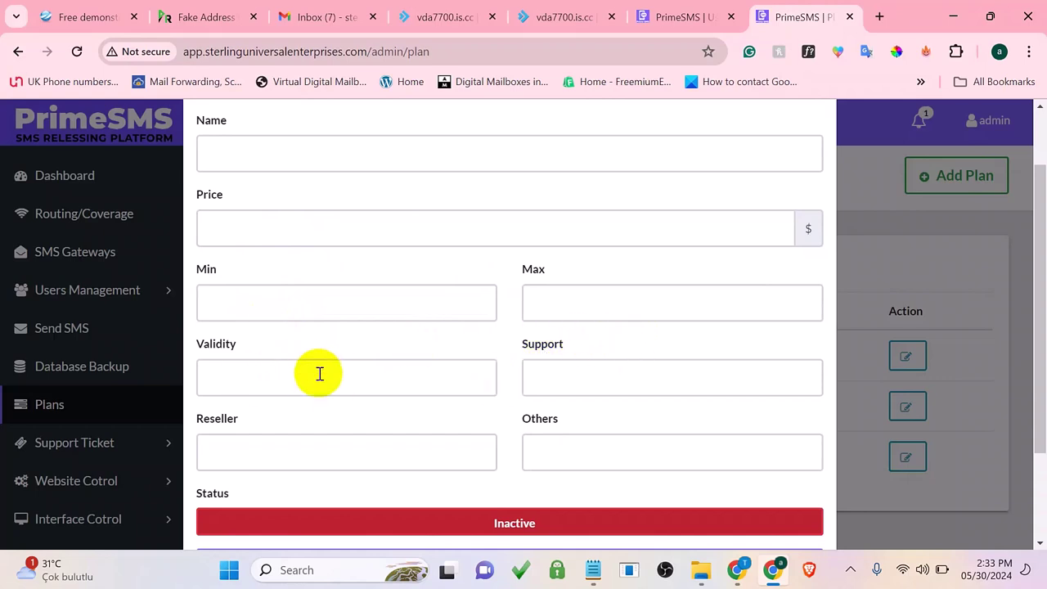
left_click(562, 386)
left_click(331, 449)
scroll(567, 451, "down", 2)
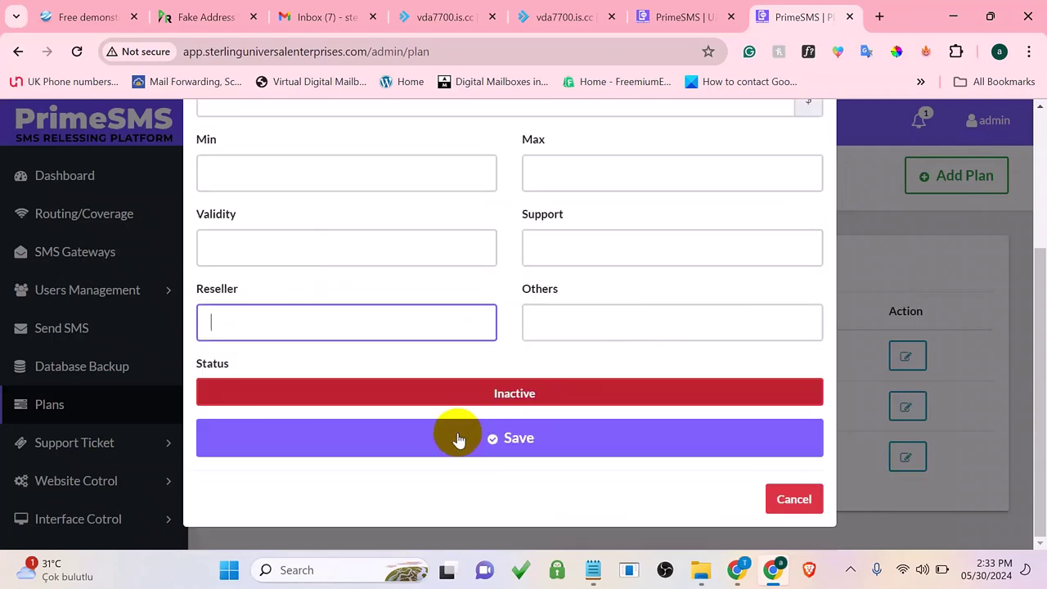
left_click(781, 500)
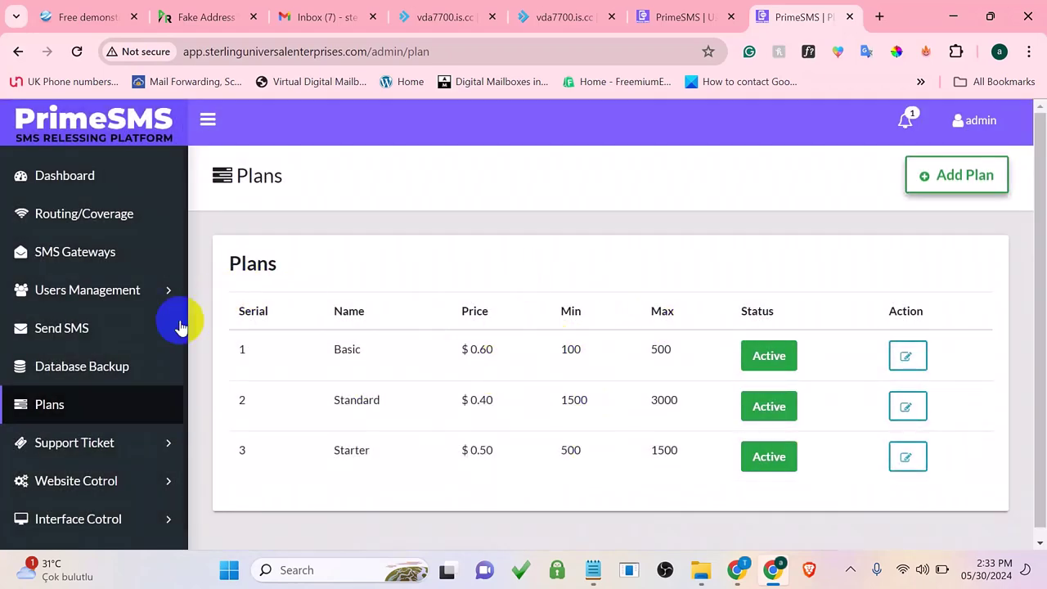
View the Support Tickets list and open the General Settings page under Website Cotrol.
scroll(98, 395, "down", 1)
left_click(84, 417)
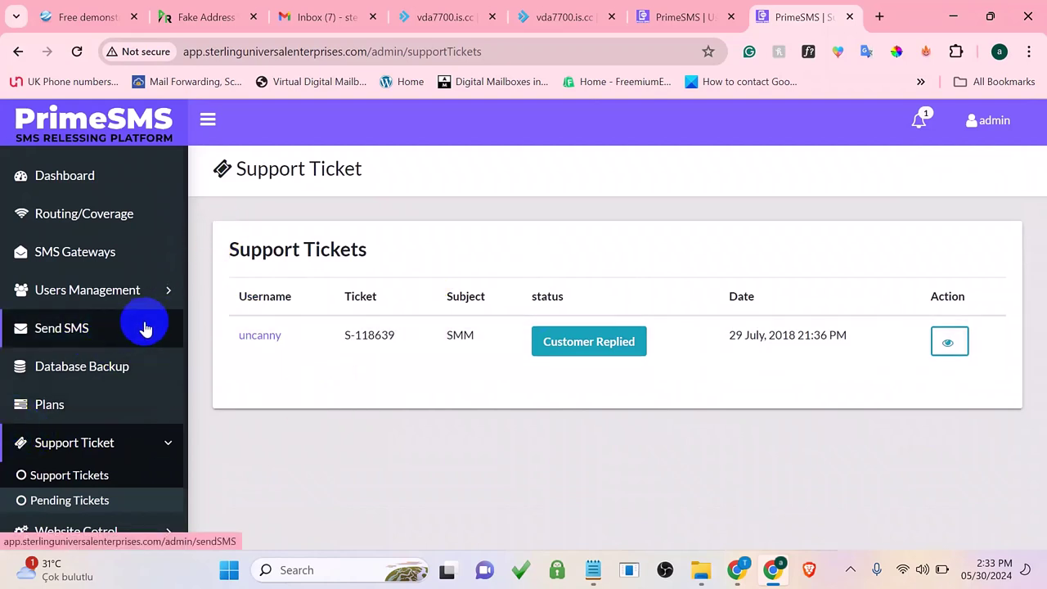
scroll(73, 434, "down", 2)
left_click(91, 465)
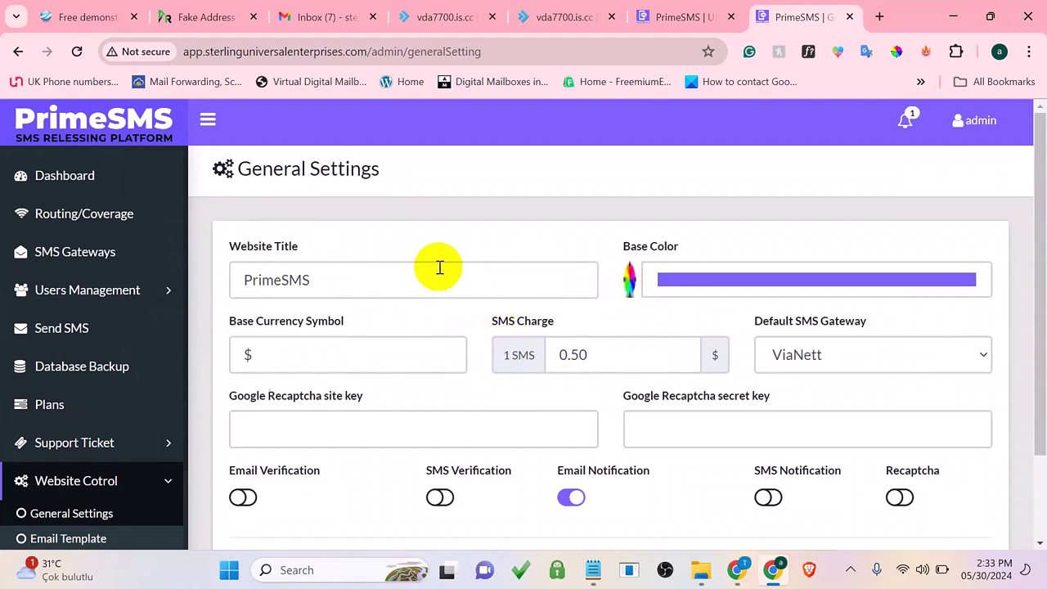
Enable Email Verification, SMS Verification and Recaptcha in the website's general settings and save them.
scroll(439, 267, "down", 1)
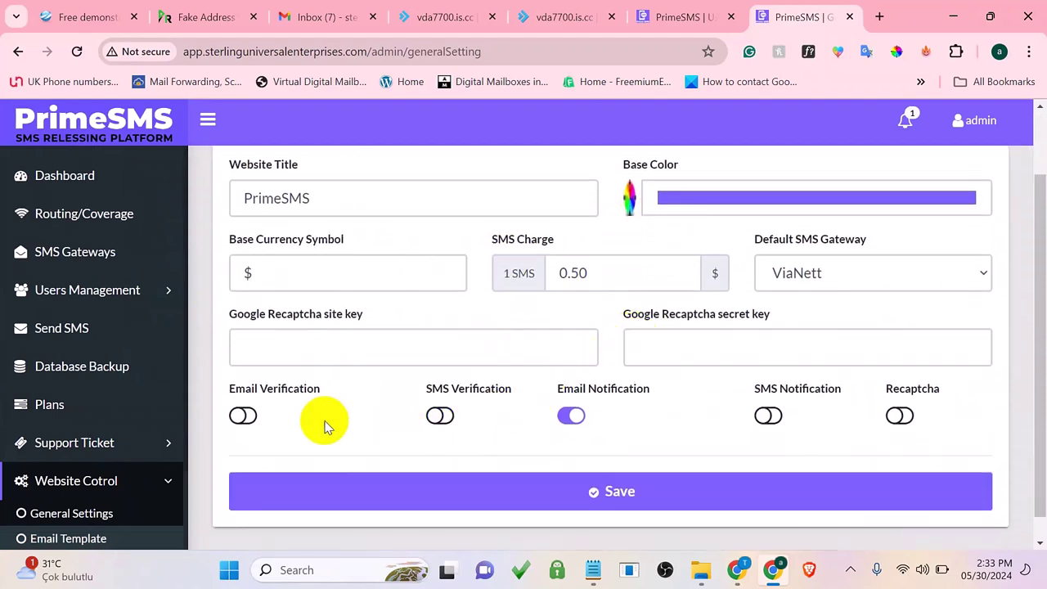
left_click(243, 416)
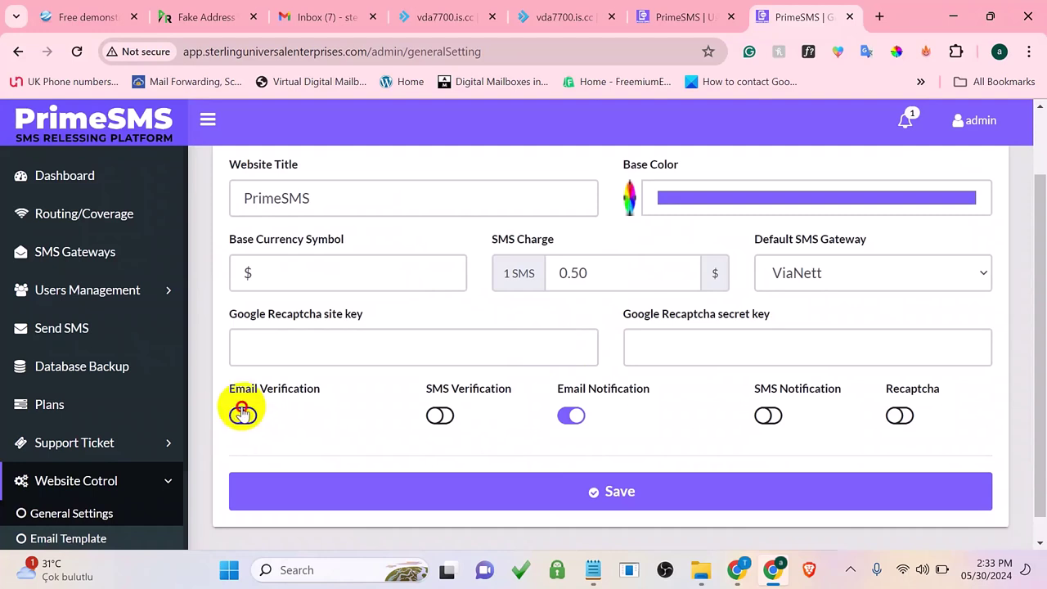
left_click(442, 416)
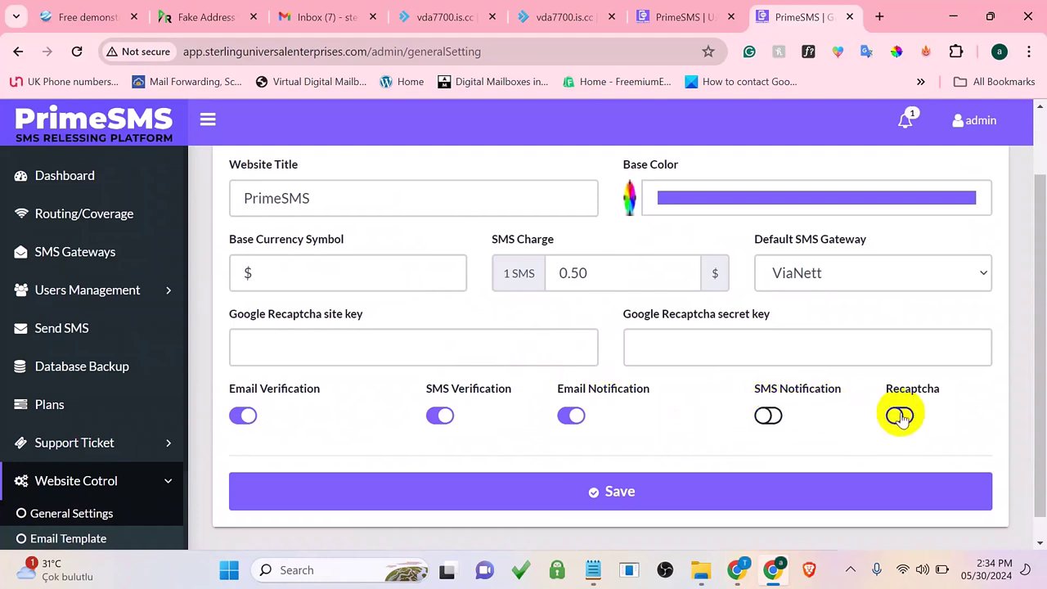
scroll(842, 415, "down", 1)
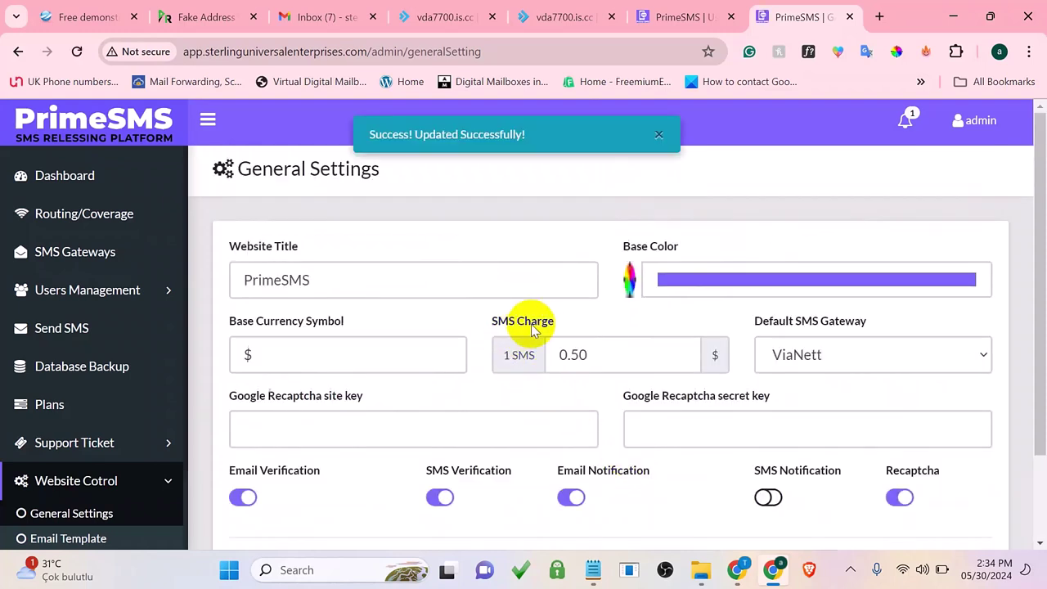
Open the Email Template page and examine its short codes, sender field and email message body.
scroll(540, 324, "down", 2)
scroll(144, 433, "down", 2)
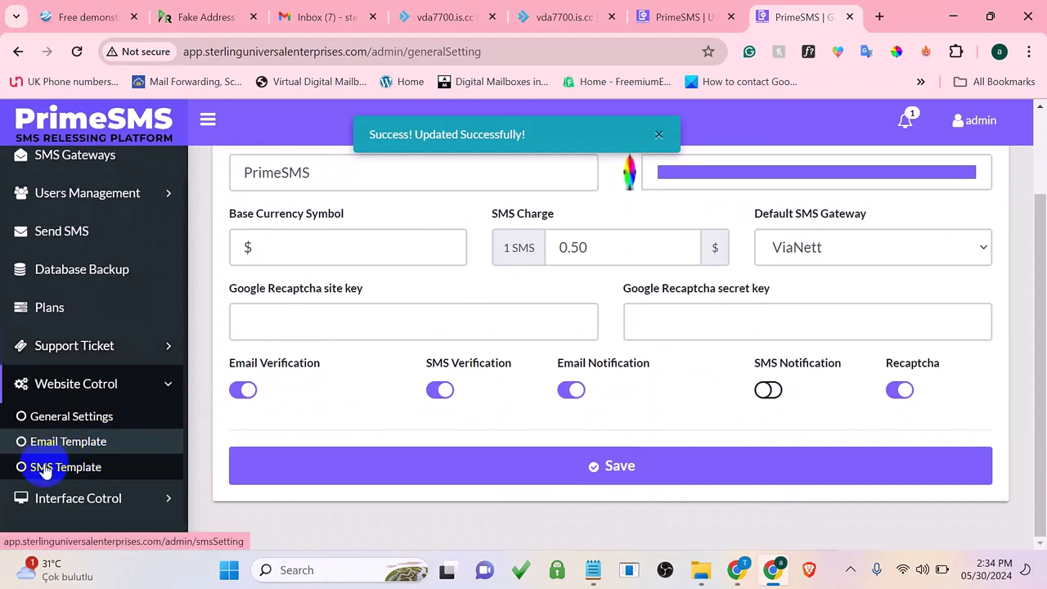
left_click(91, 445)
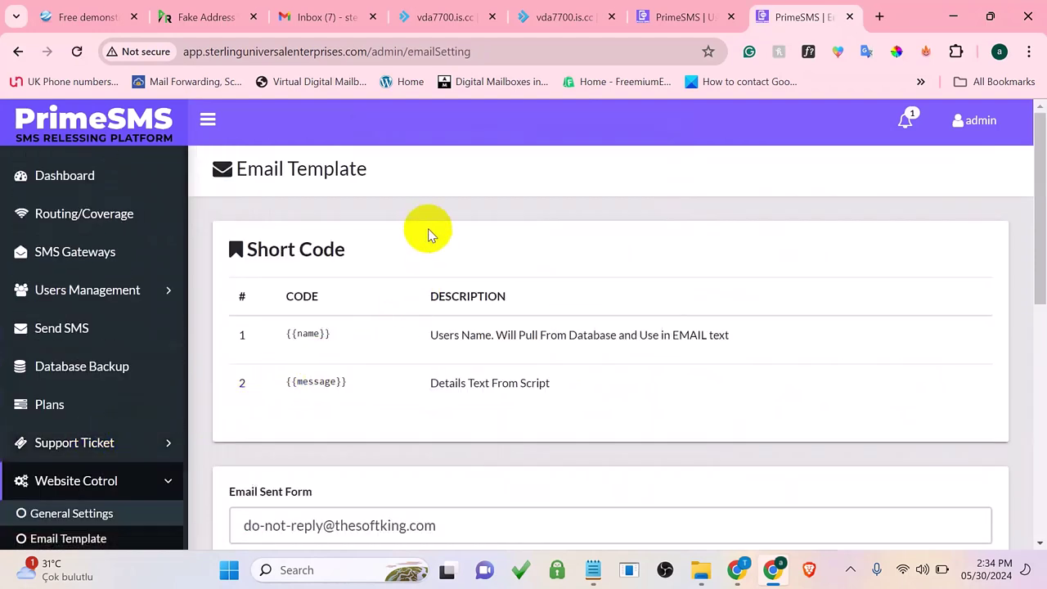
scroll(428, 230, "down", 2)
scroll(426, 229, "down", 3)
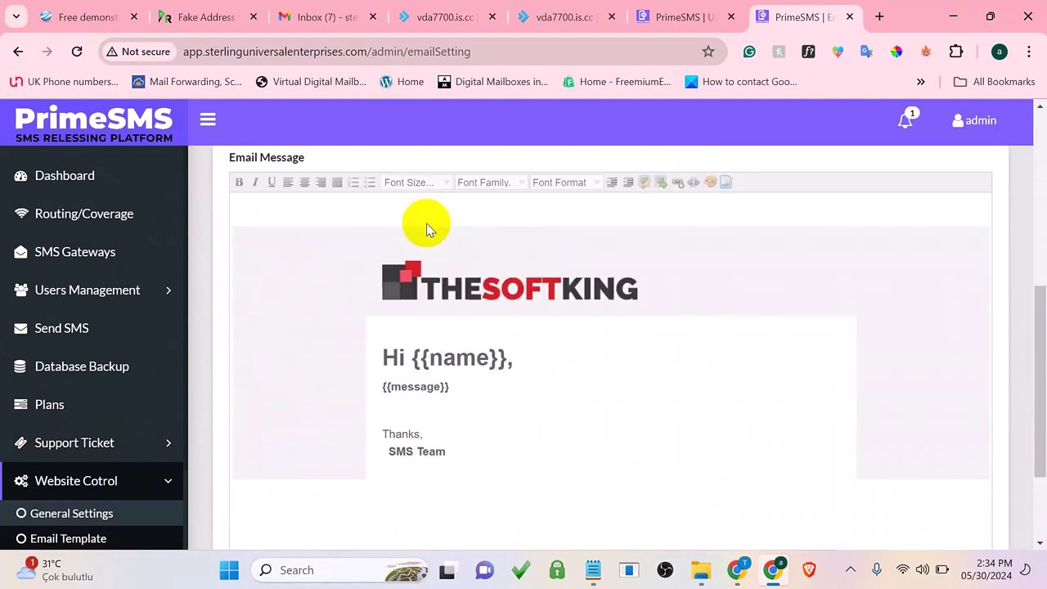
scroll(509, 246, "down", 2)
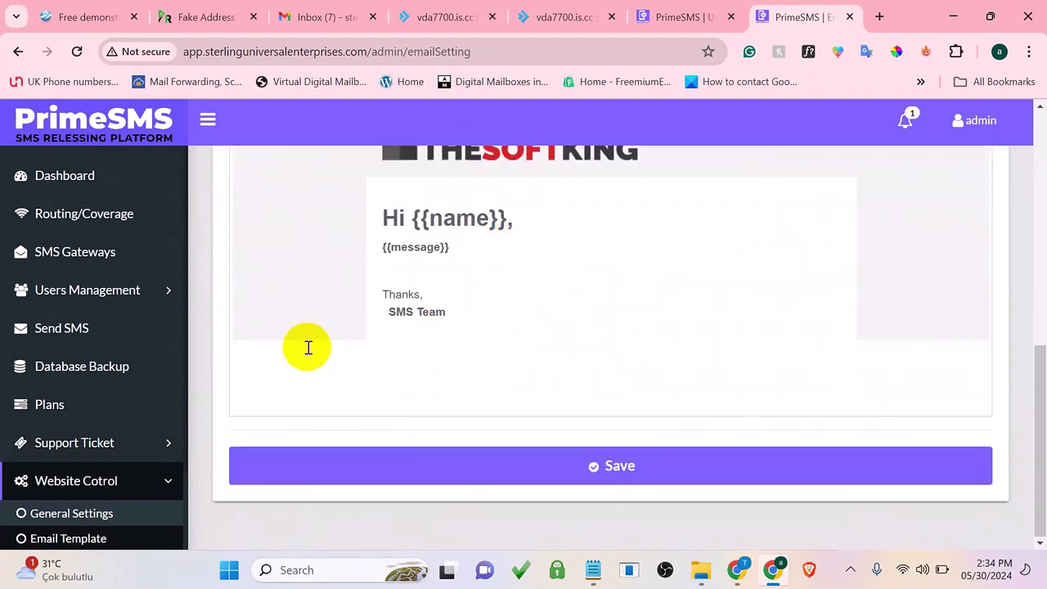
View the Logo-Icon Settings page under Interface Cotrol and open the Contact Settings page.
scroll(122, 430, "down", 2)
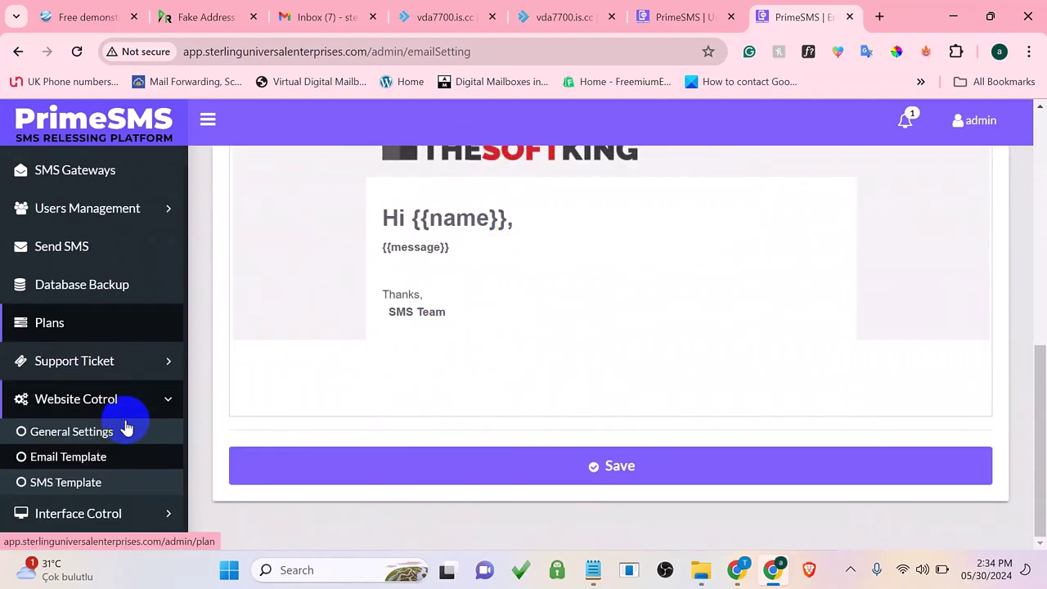
left_click(90, 500)
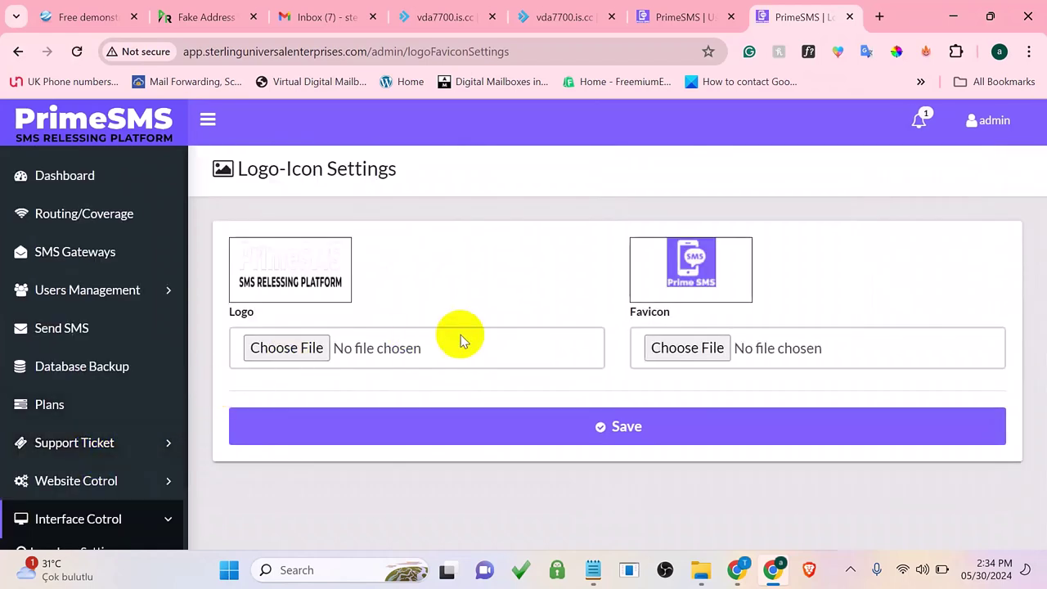
left_click(157, 442)
scroll(139, 450, "down", 1)
left_click(85, 507)
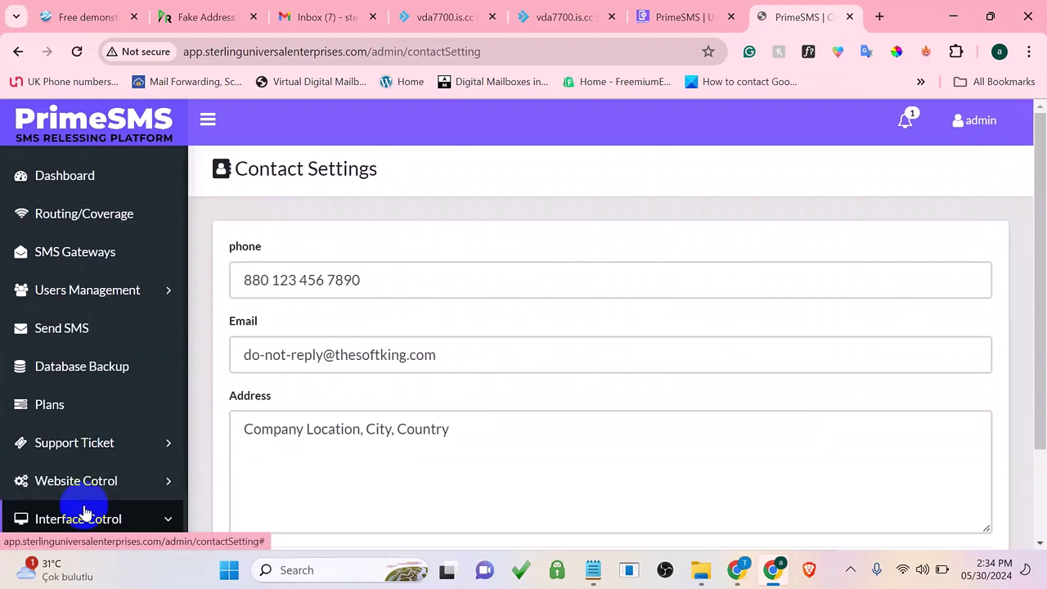
Examine the phone, email and address fields of the contact settings and return to the admin dashboard.
left_click(273, 287)
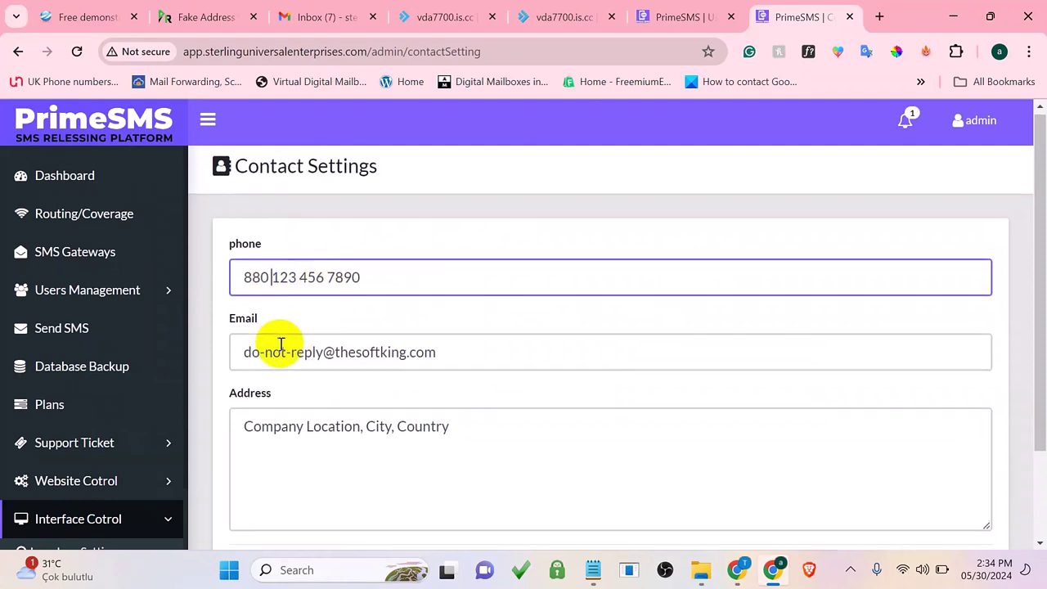
scroll(281, 346, "down", 2)
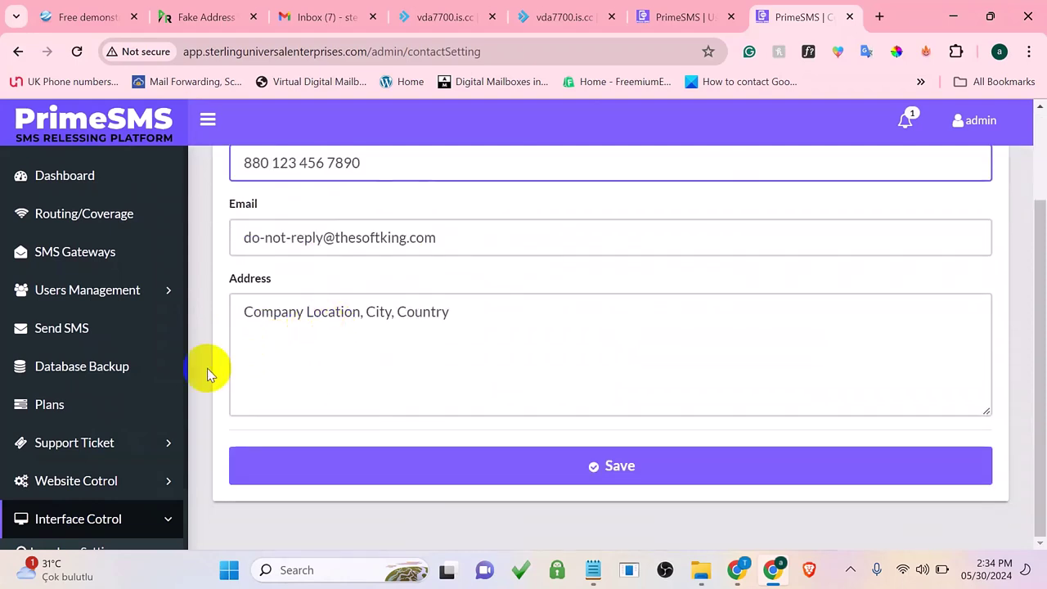
scroll(138, 350, "up", 2)
left_click(102, 188)
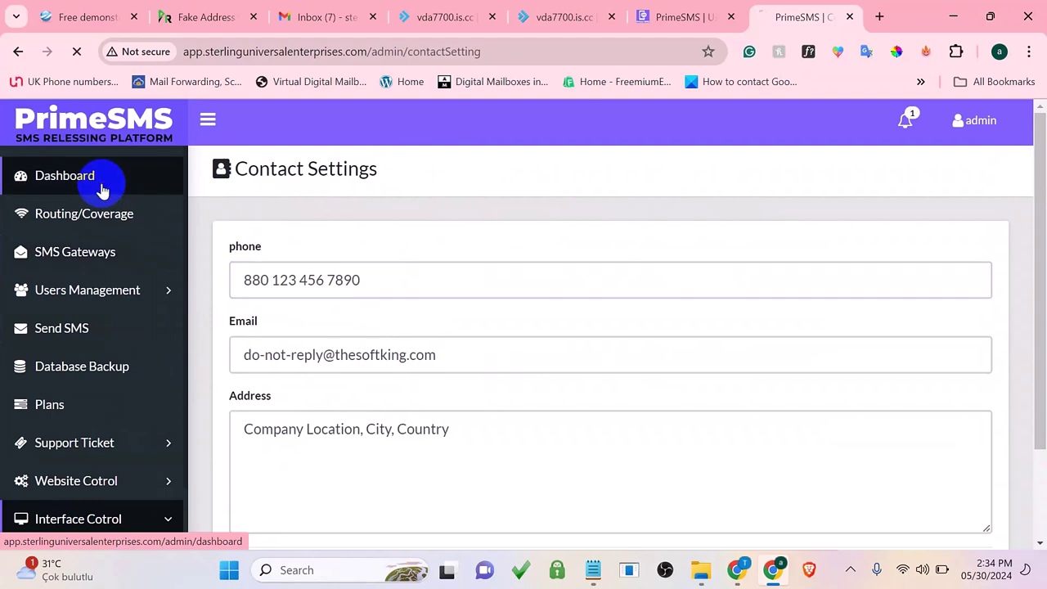